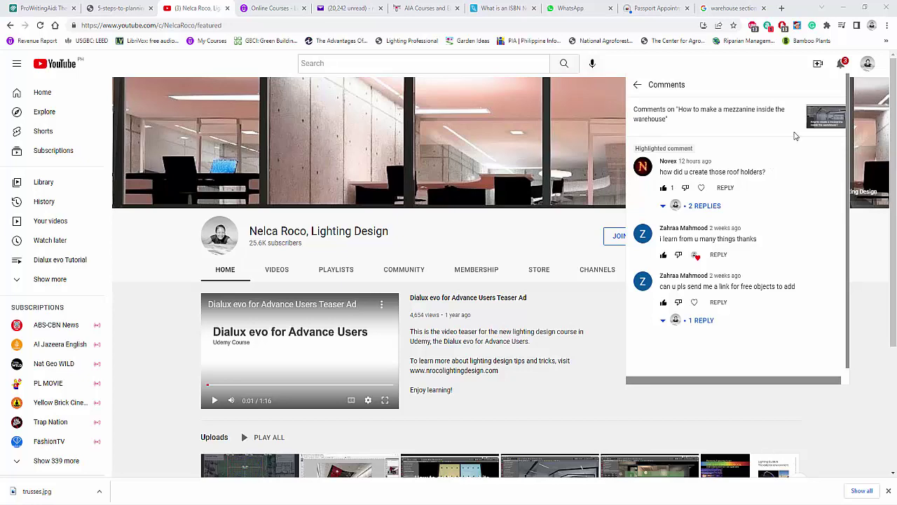
- Switch to the DIALux evo warehouse project and inspect the extruded roof frames along the hall in 3D
click(816, 121)
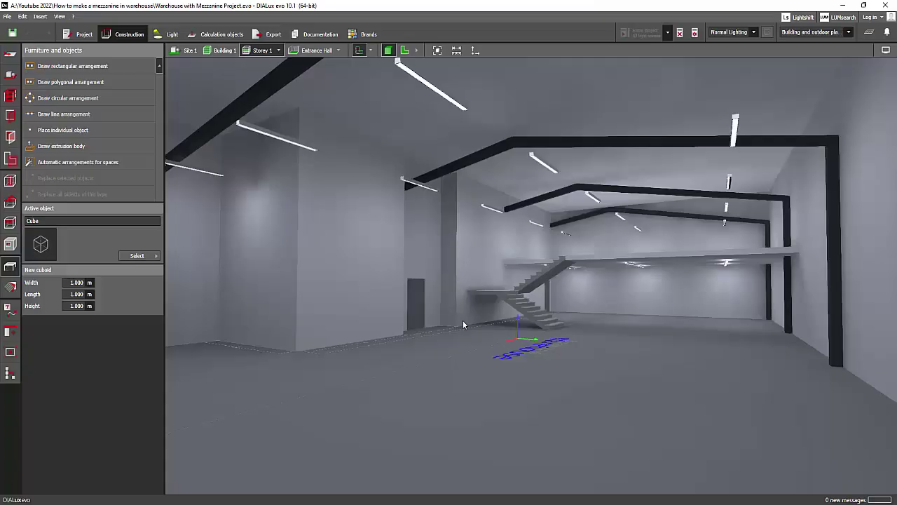
right_drag(463, 320, 480, 339)
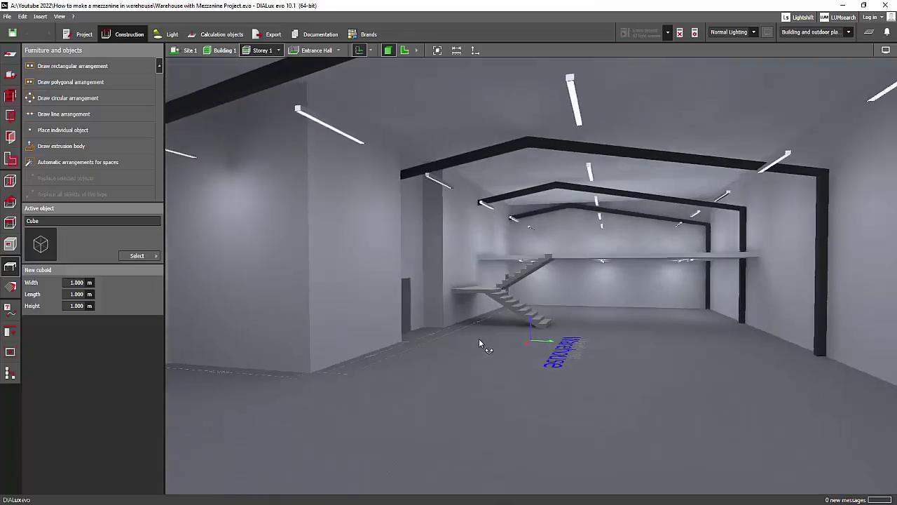
drag(479, 342, 500, 331)
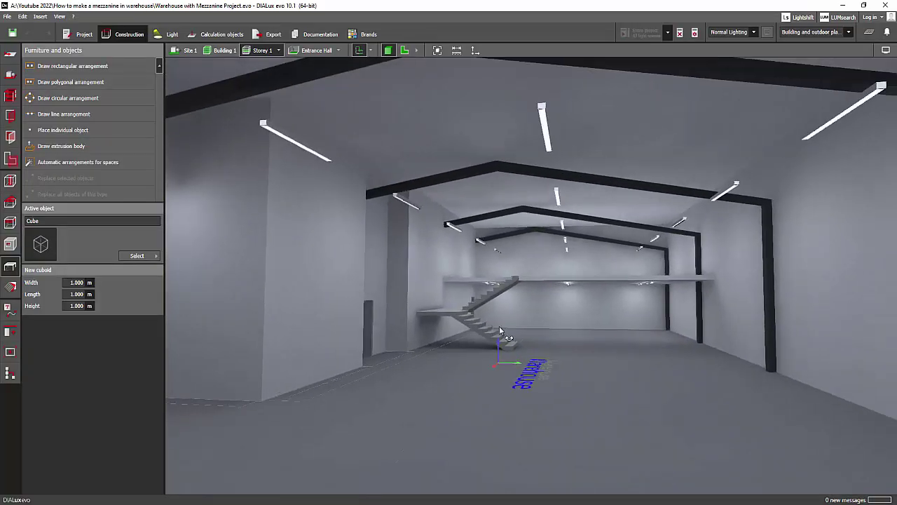
right_drag(500, 331, 520, 329)
click(581, 175)
scroll(613, 166, up, 5)
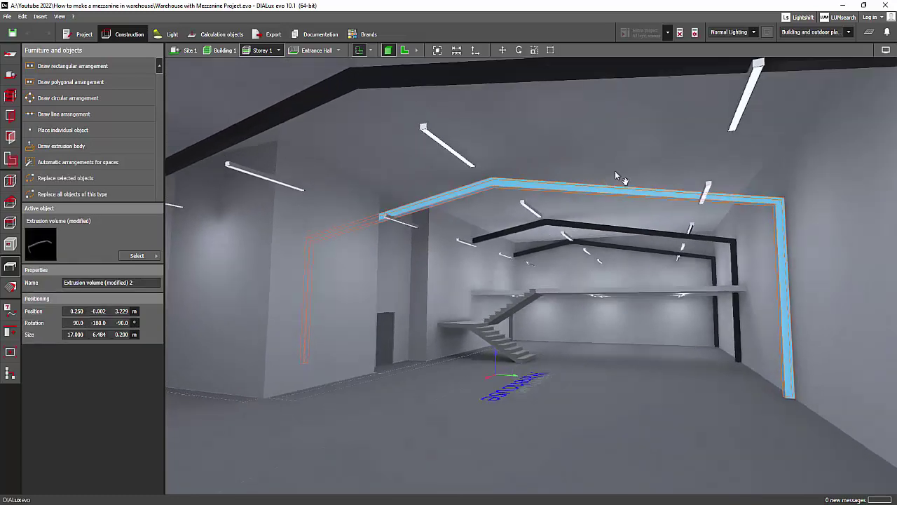
scroll(610, 178, up, 2)
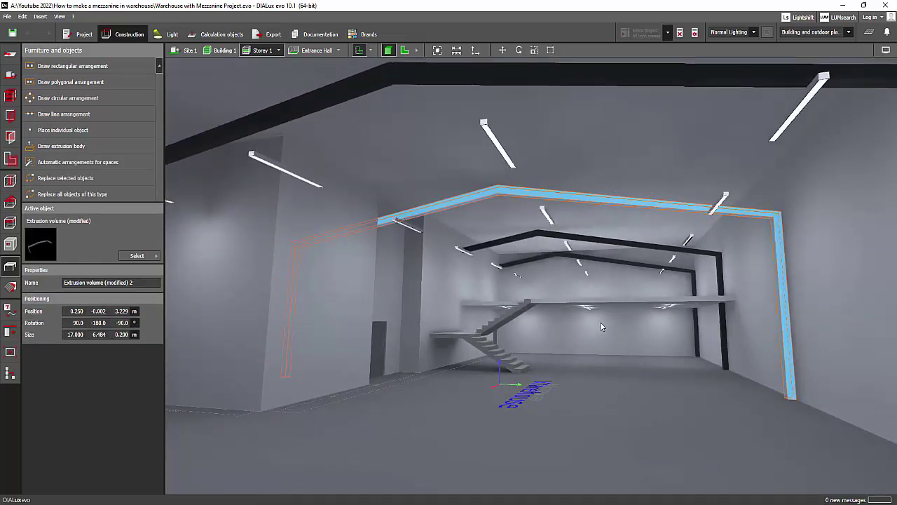
click(615, 399)
scroll(613, 386, up, 4)
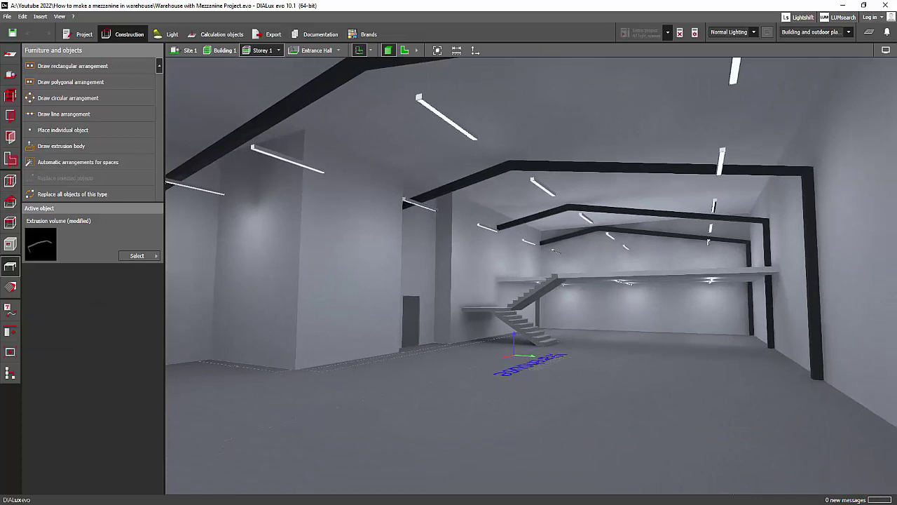
right_drag(504, 317, 598, 241)
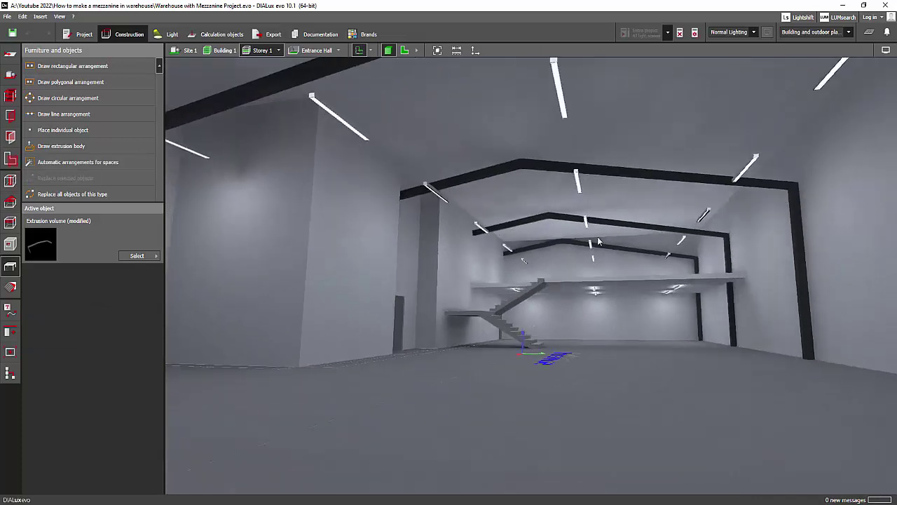
click(624, 178)
click(668, 461)
right_drag(689, 383, 640, 422)
scroll(640, 425, up, 2)
- Review the available room elements, including the rectangular column, against the warehouse's roof frames
click(11, 180)
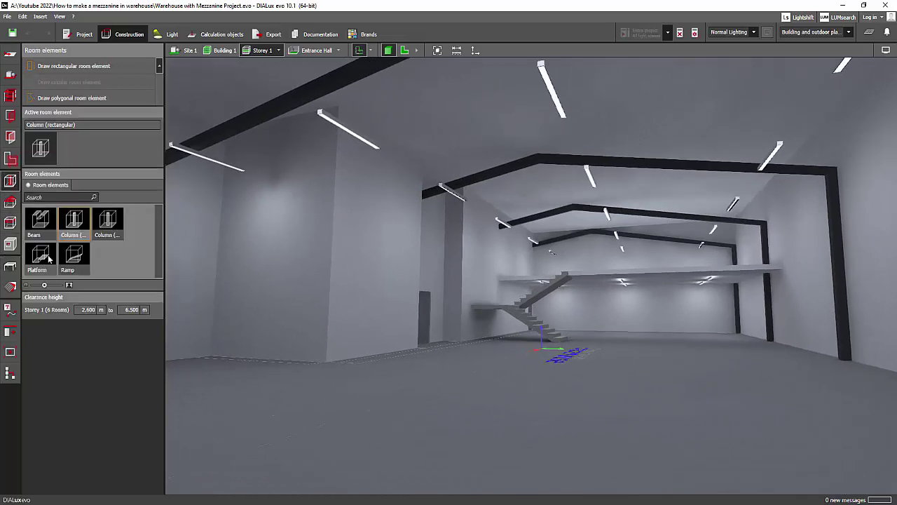
click(73, 232)
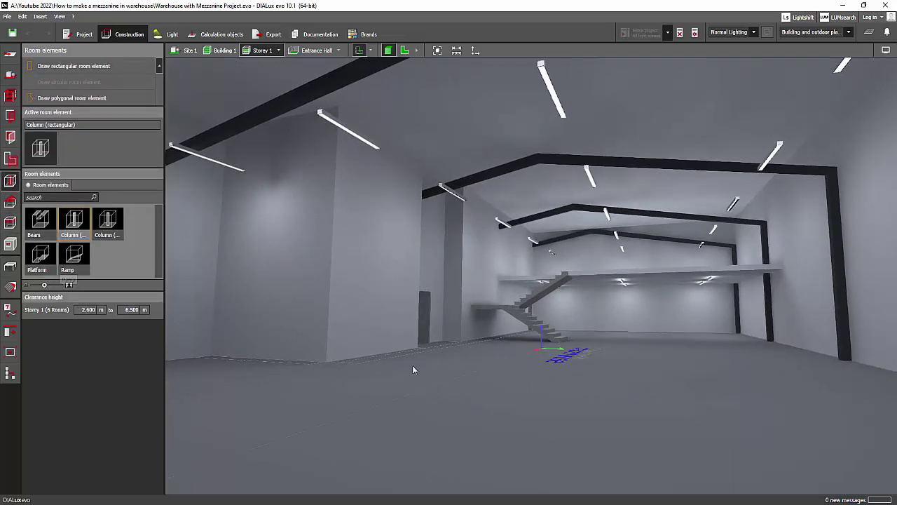
right_drag(581, 396, 428, 221)
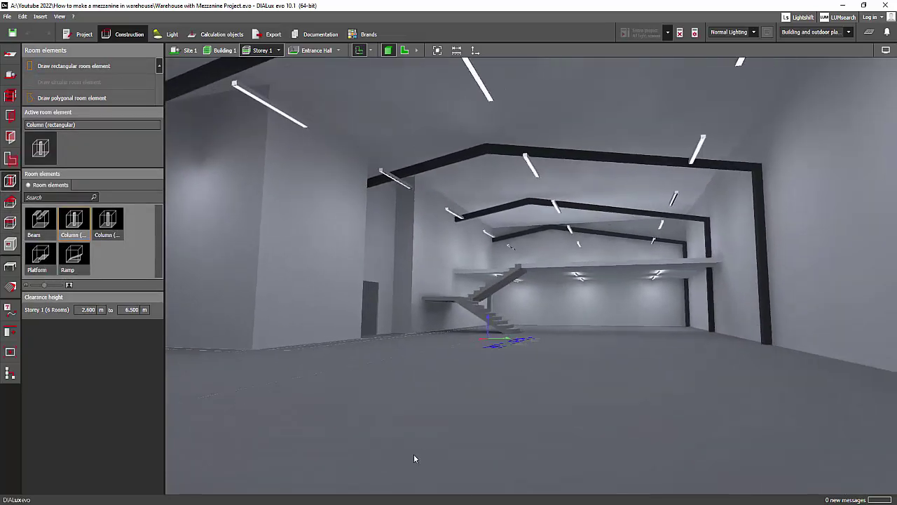
scroll(527, 319, up, 5)
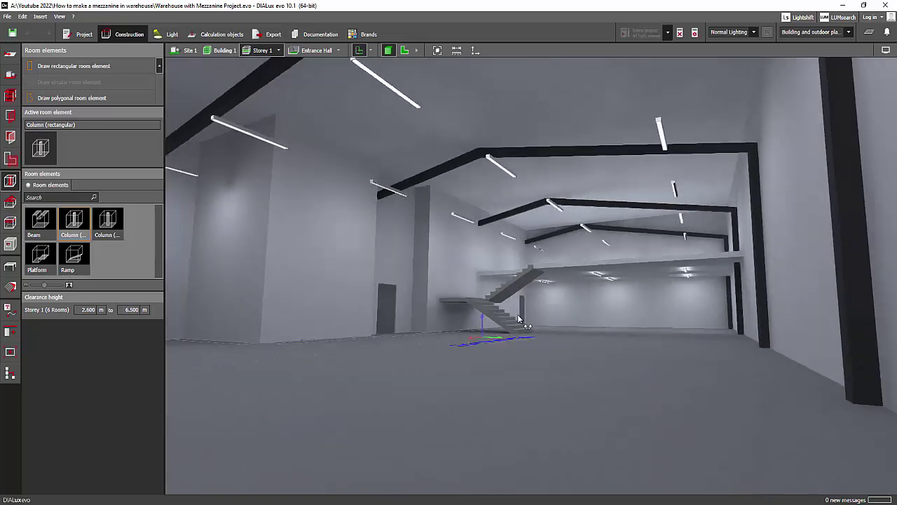
right_drag(509, 355, 449, 306)
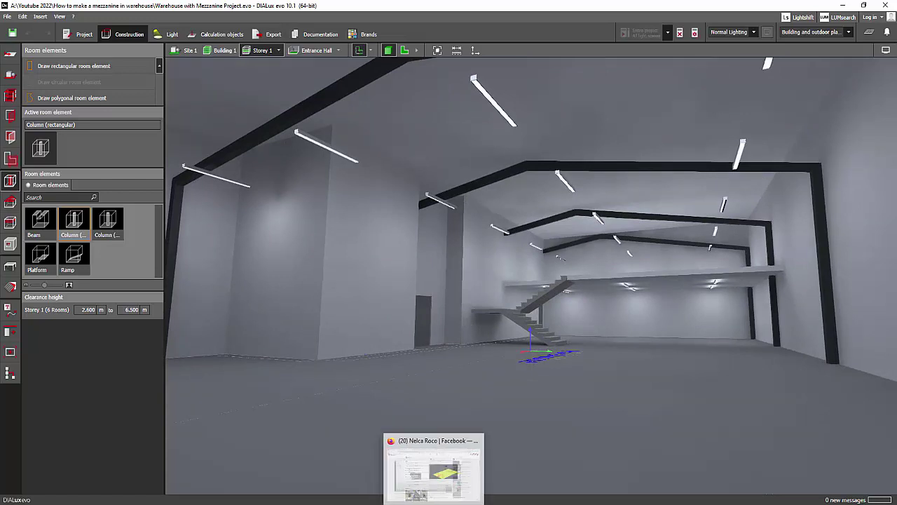
- Switch to the browser's warehouse section image results and bring up the options for the enlarged Shutterstock truss drawing
click(426, 499)
click(729, 8)
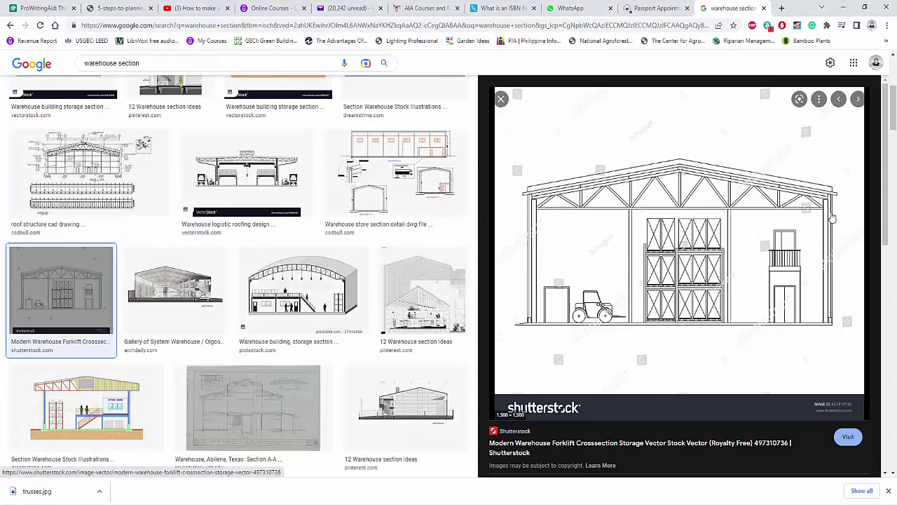
right_click(630, 218)
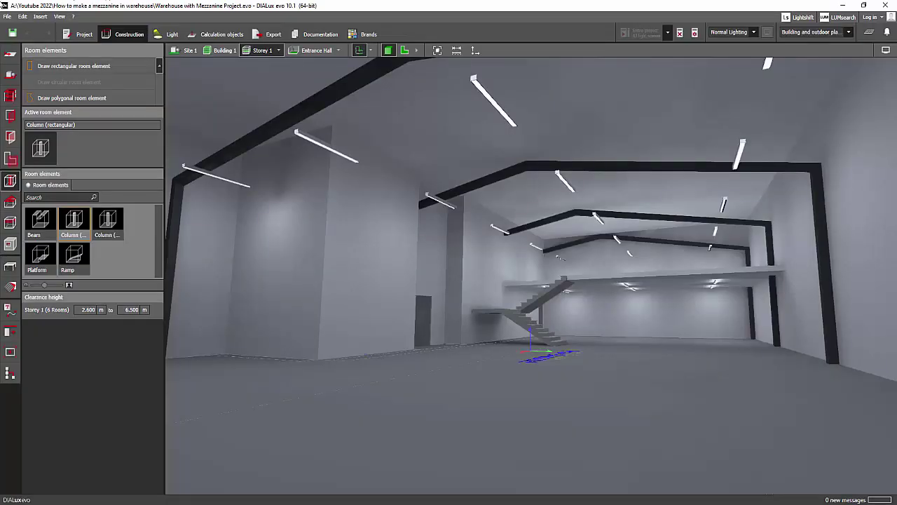
- Show Storey 1 in plan view in DIALux evo and import the trusses image from the Desktop as a plan
click(406, 52)
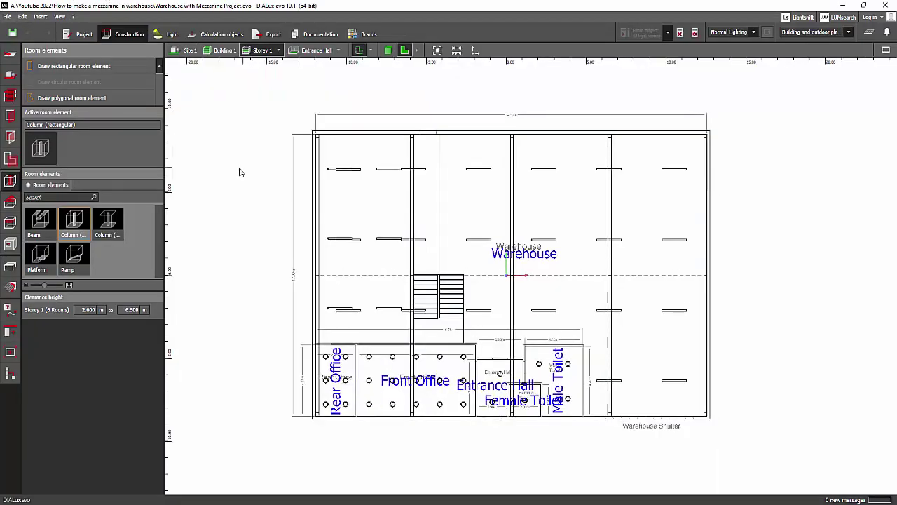
click(9, 25)
mouse_move(49, 118)
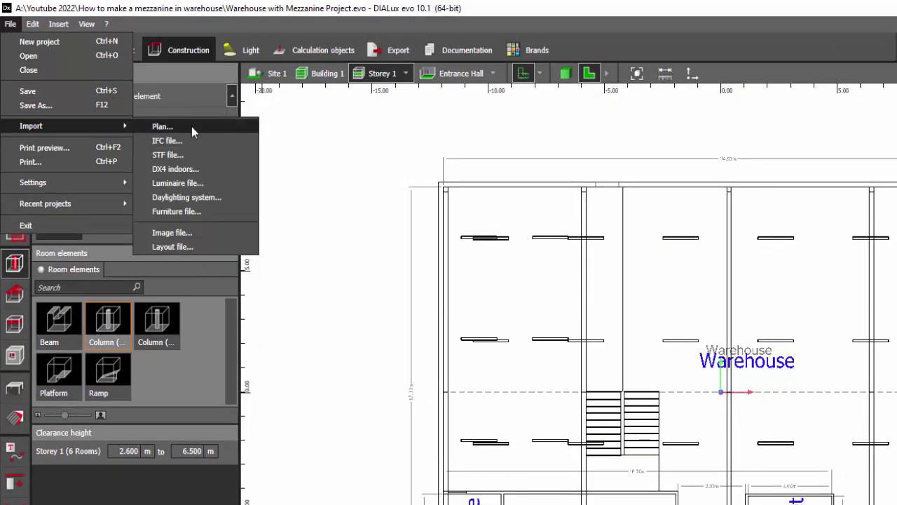
click(163, 126)
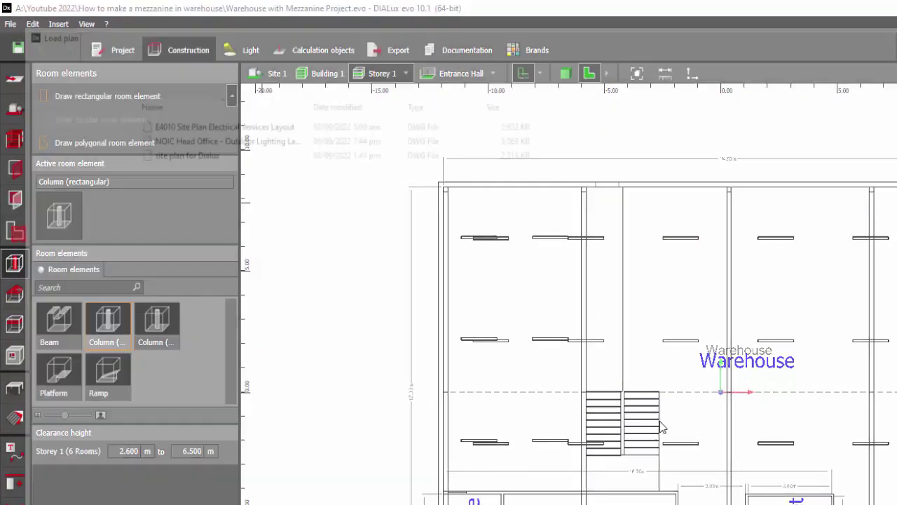
click(43, 241)
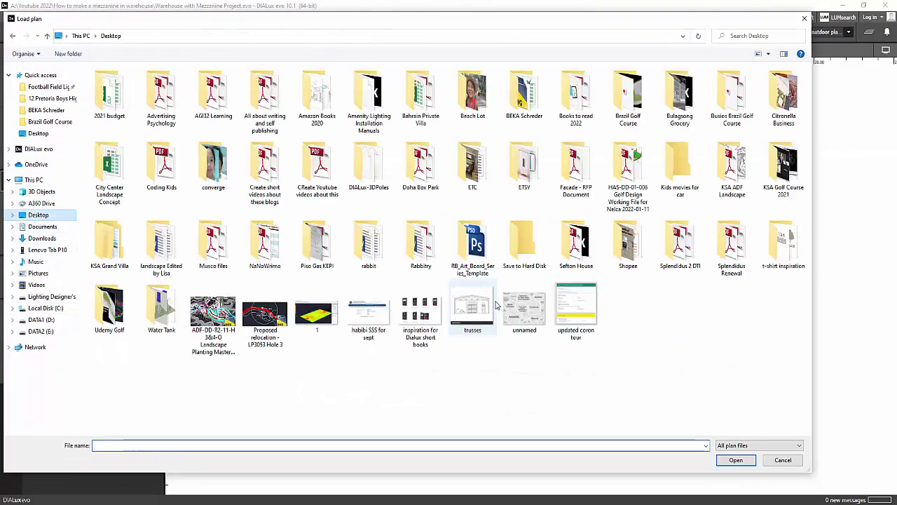
click(472, 308)
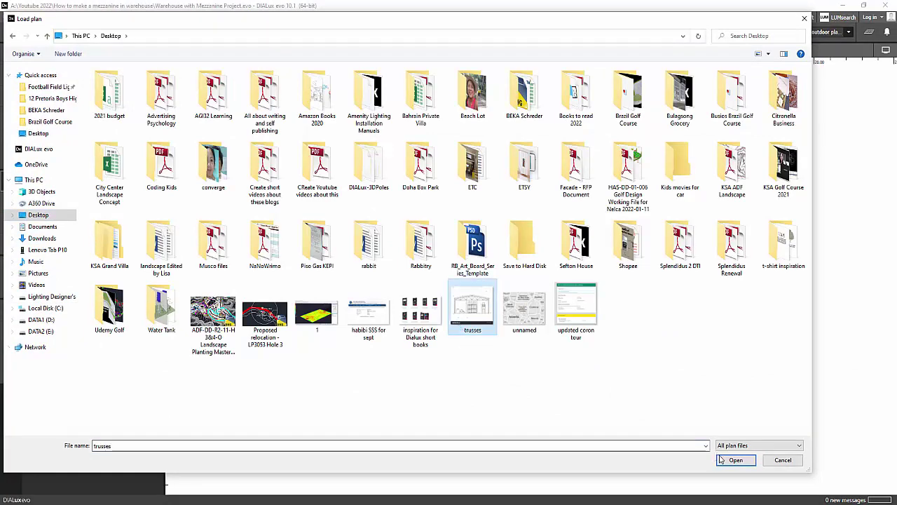
click(736, 459)
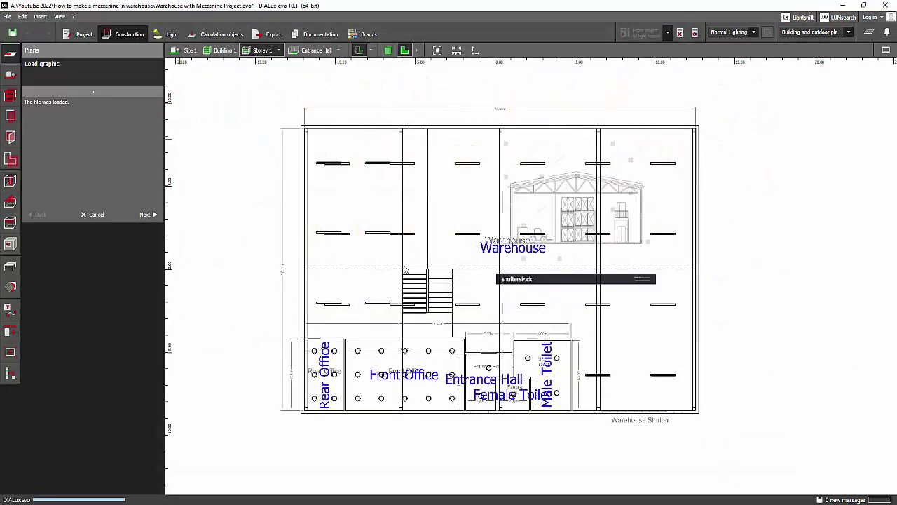
- Define the trusses plan's origin and X-axis on the section drawing and finish its configuration with the scale at 10.000 m
scroll(475, 258, down, 6)
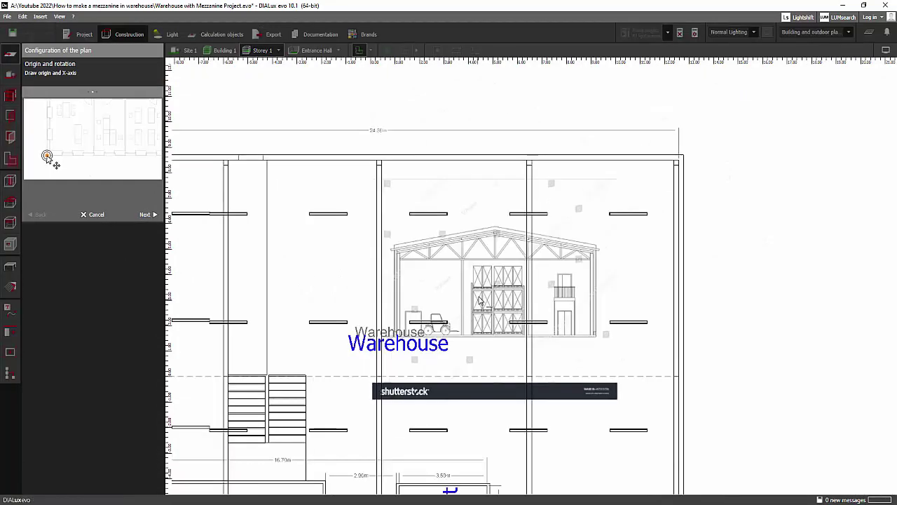
scroll(480, 300, up, 3)
scroll(409, 292, down, 3)
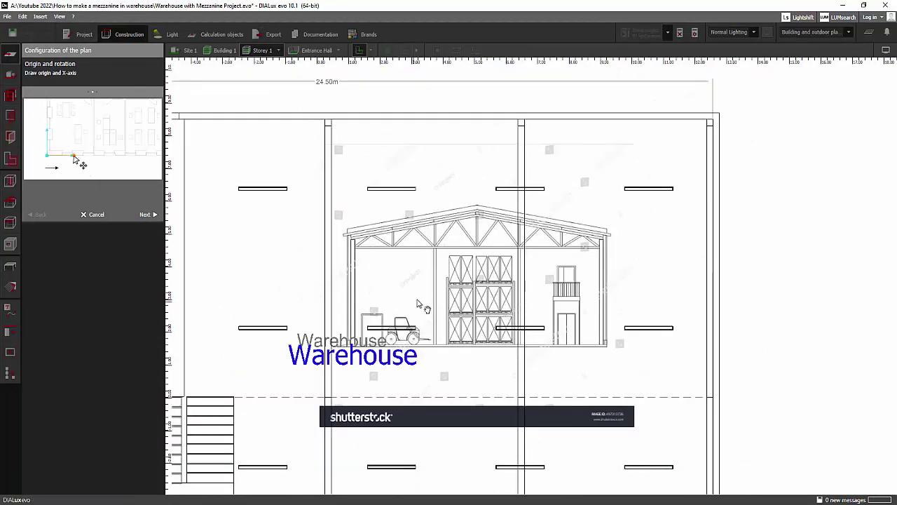
middle_drag(423, 305, 436, 234)
scroll(433, 233, up, 3)
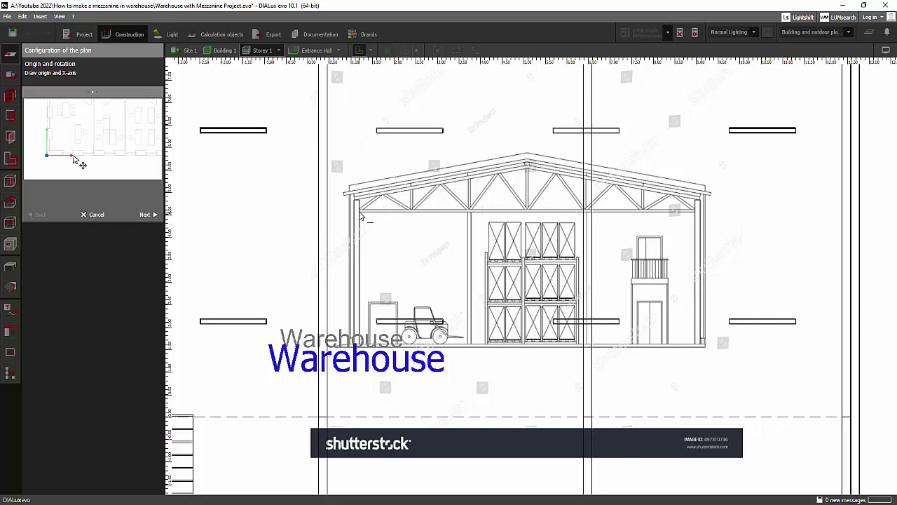
click(359, 212)
click(454, 212)
click(377, 197)
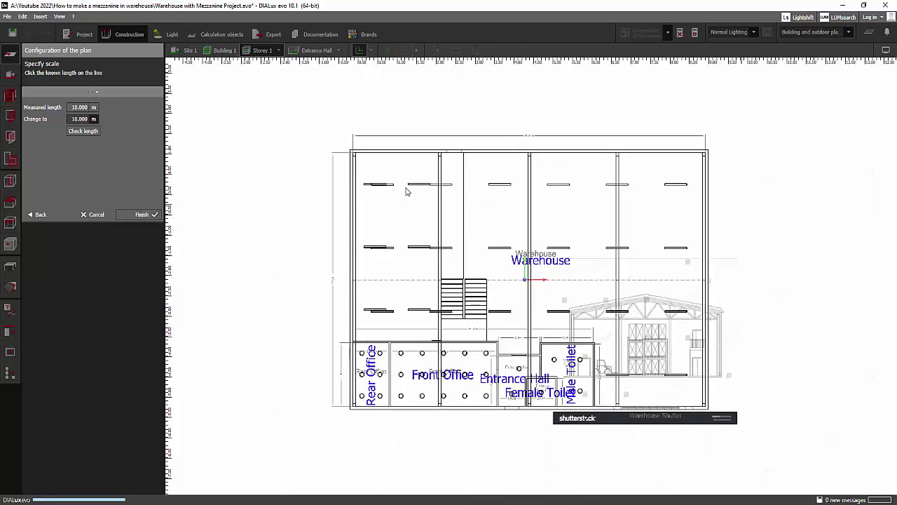
scroll(447, 224, down, 1)
middle_drag(426, 290, 307, 221)
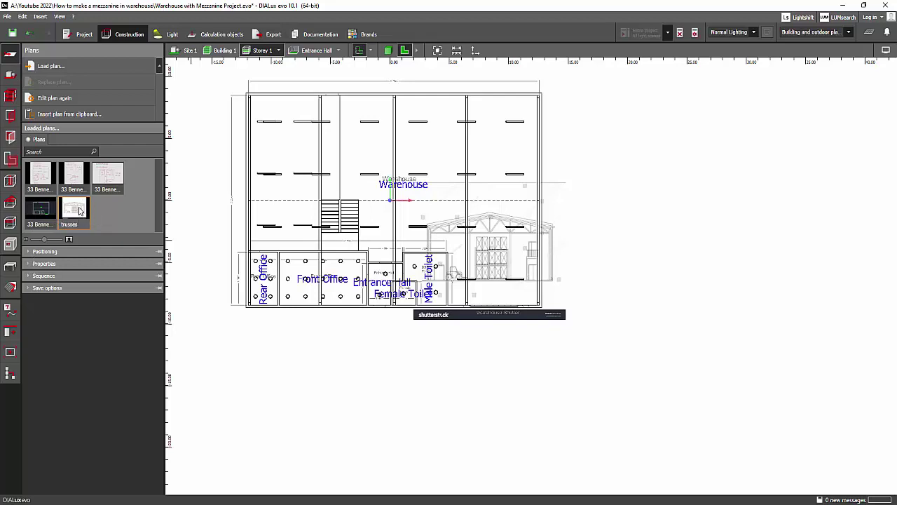
- Move the trusses plan 20.9 m along the X-axis, clear of the building's floor plan
click(46, 251)
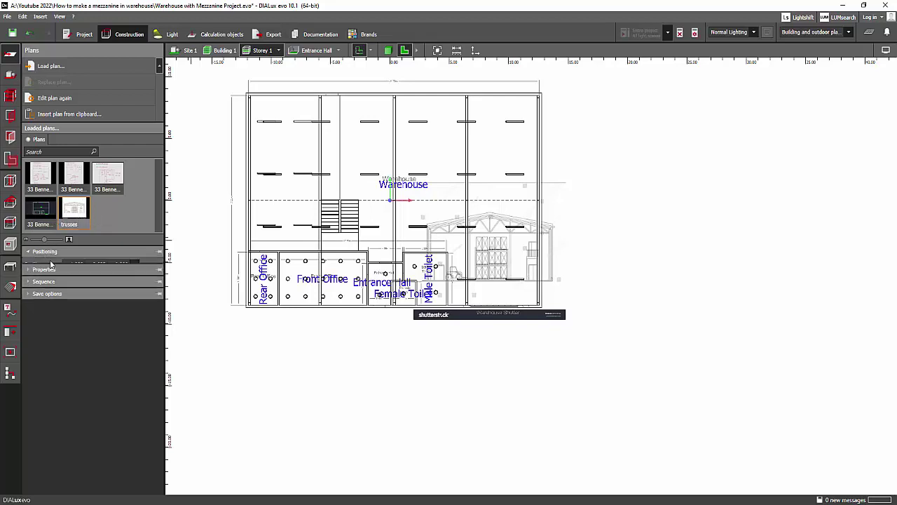
click(415, 327)
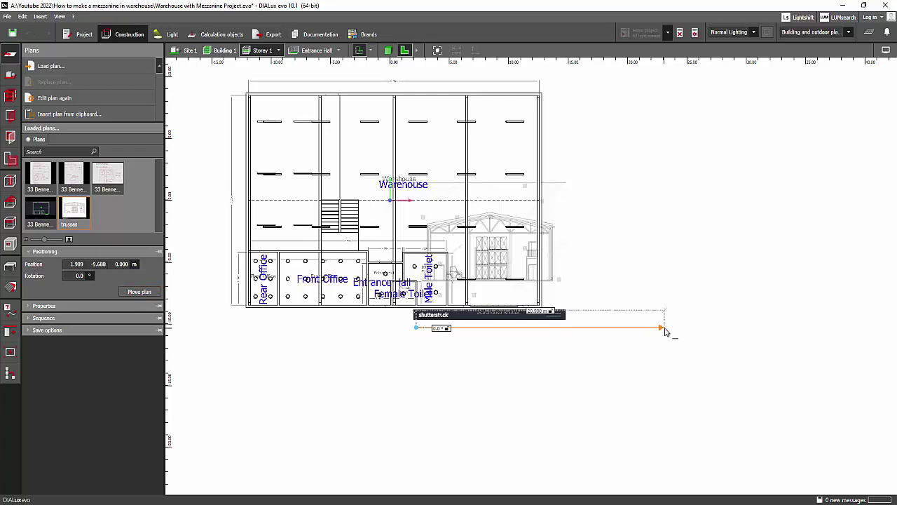
click(735, 325)
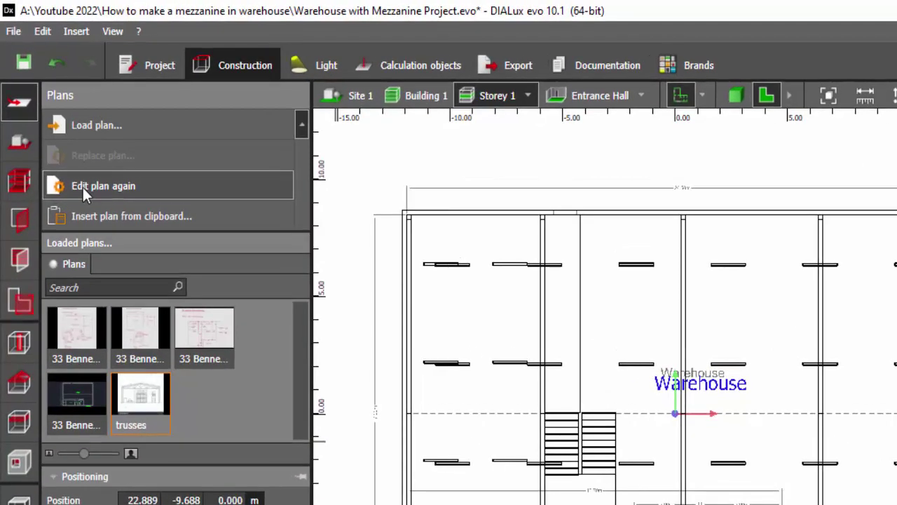
- Edit the trusses plan again and rescale it by setting the distance between the two outer column tops to 17.200 m
click(79, 177)
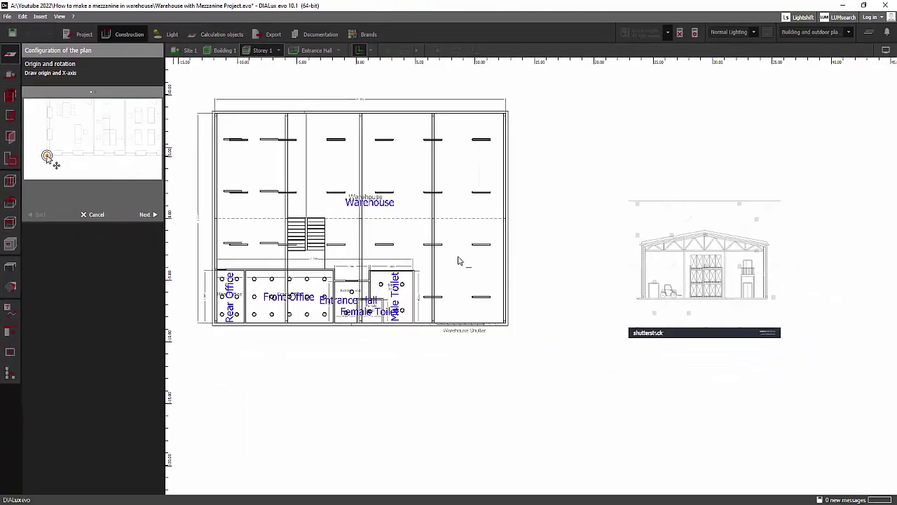
scroll(752, 346, up, 5)
click(196, 285)
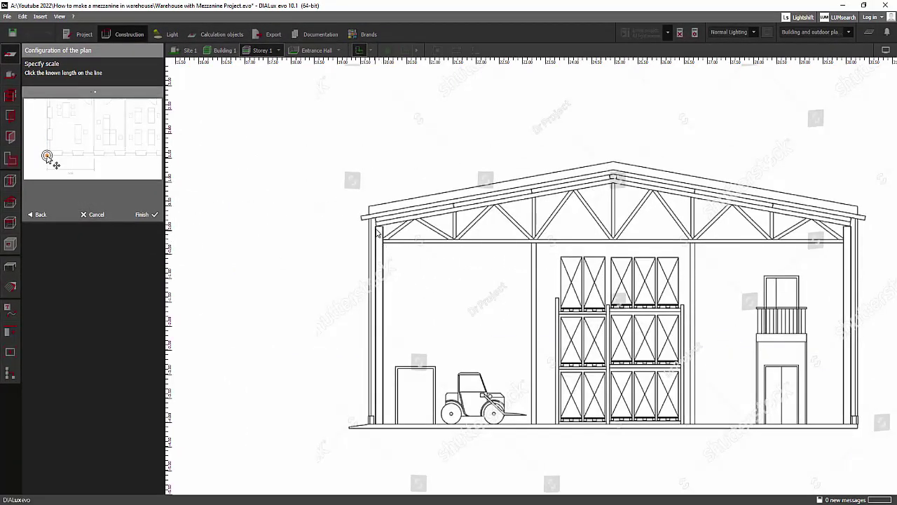
click(374, 224)
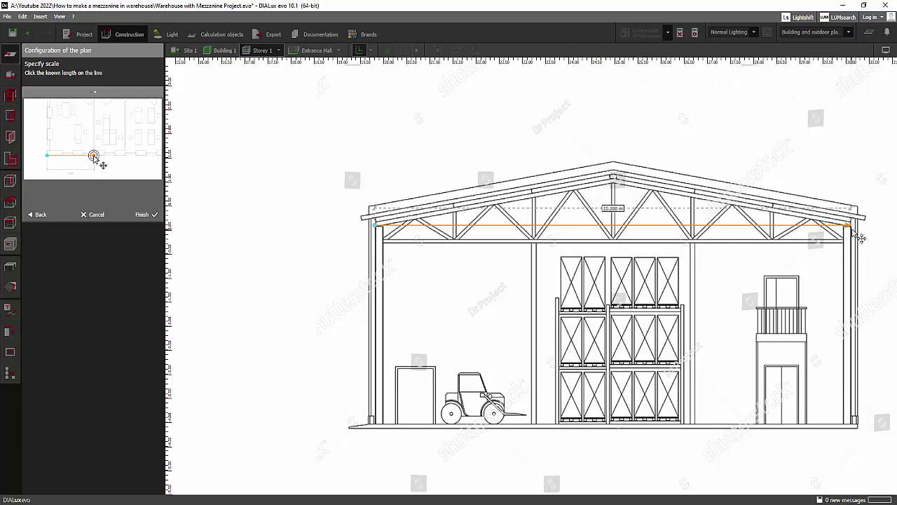
click(851, 227)
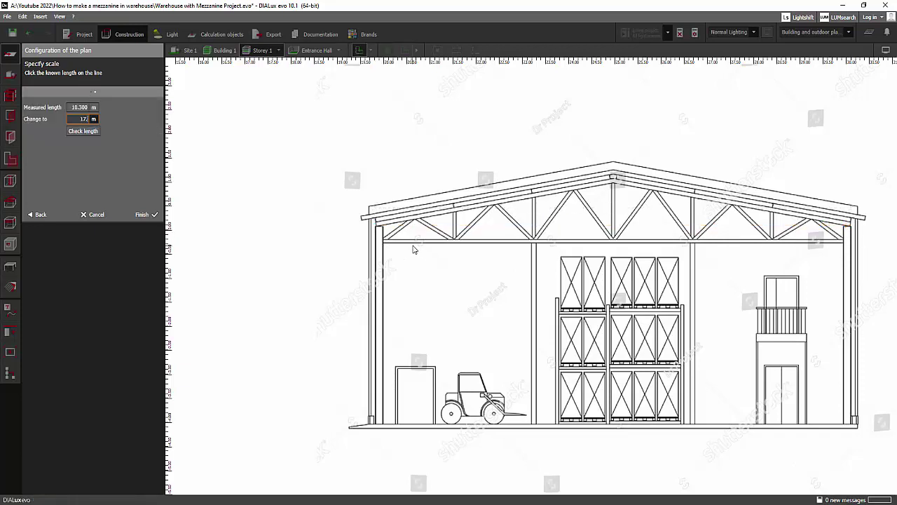
click(145, 215)
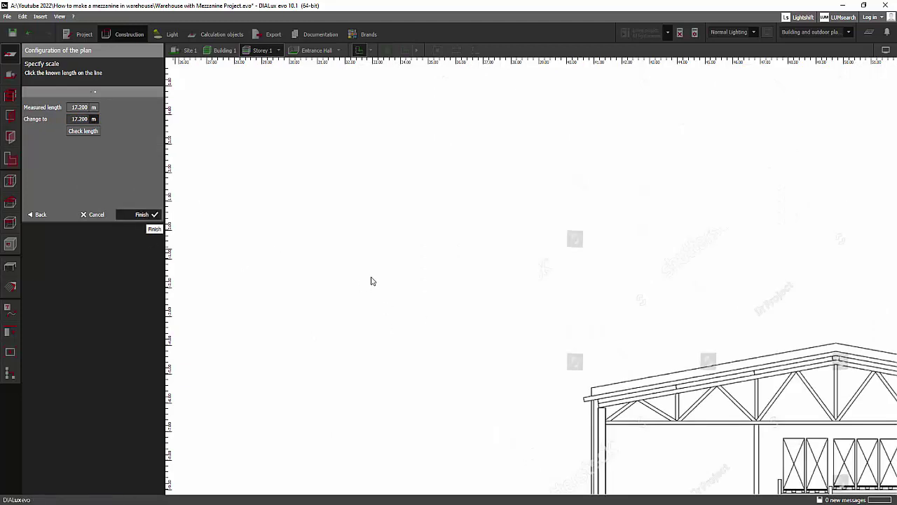
scroll(329, 243, down, 1)
scroll(445, 287, up, 6)
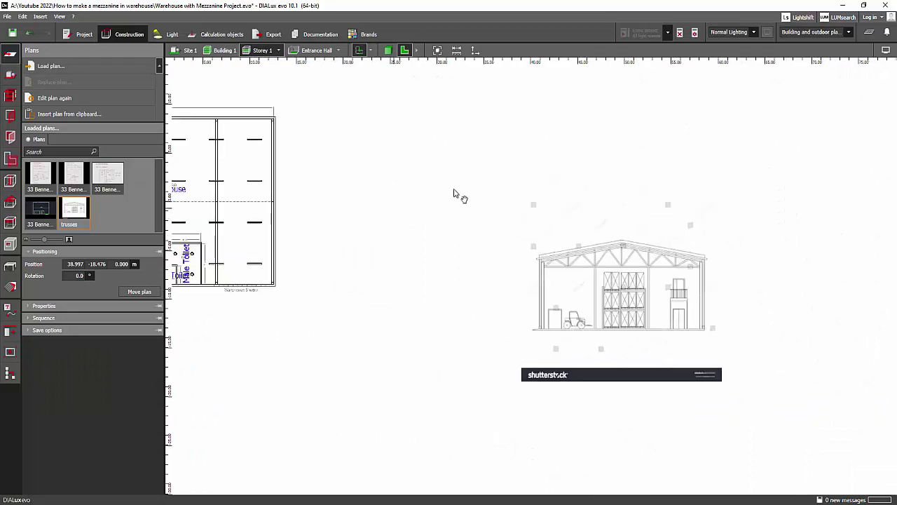
middle_drag(453, 193, 555, 163)
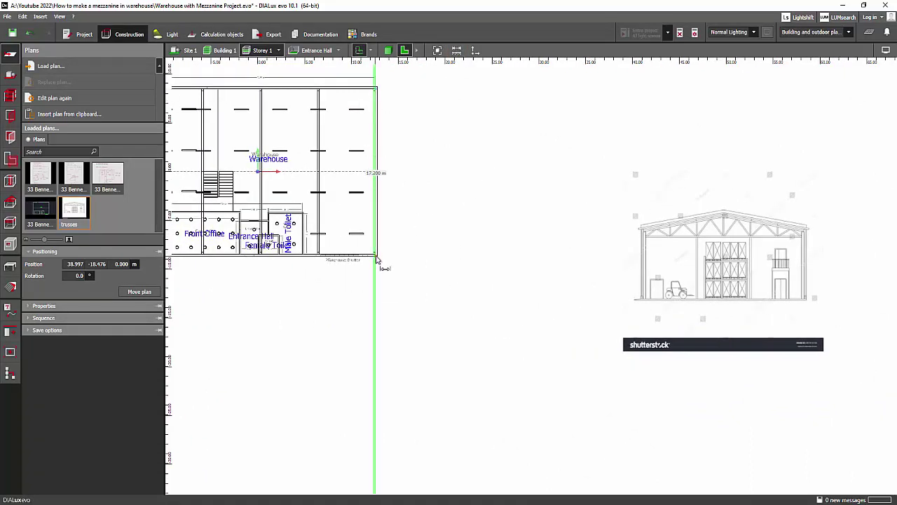
- Compare the rescaled trusses section with the warehouse floor plan and inspect the roof truss drawing
scroll(378, 259, up, 4)
middle_drag(378, 258, 413, 380)
scroll(412, 381, down, 5)
middle_drag(742, 418, 677, 380)
scroll(677, 381, up, 5)
middle_drag(642, 356, 516, 337)
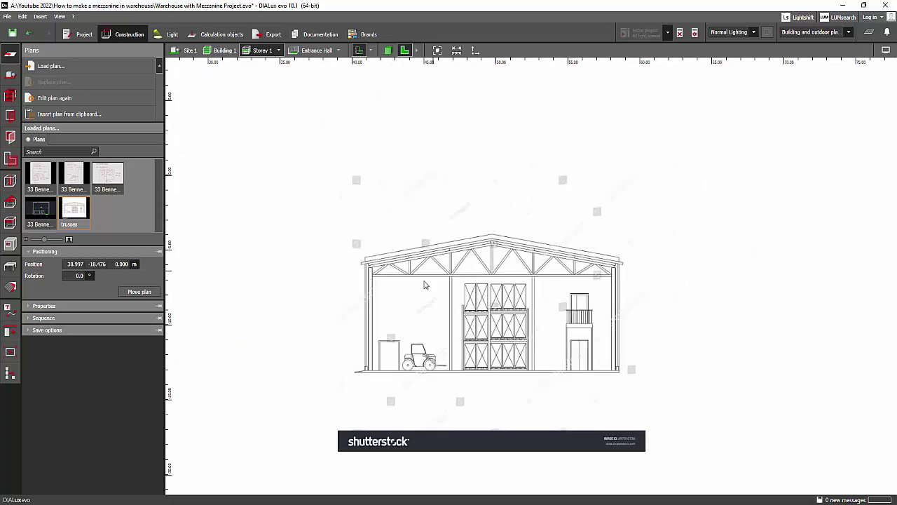
scroll(424, 285, up, 2)
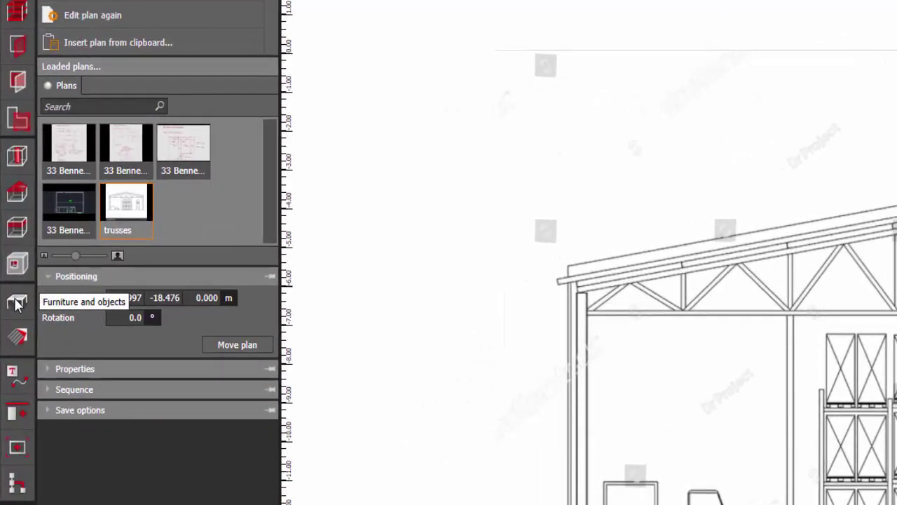
- Trace the gabled top chord as an extrusion body outline about 0.15 m deep, with slopes about 8.65 m and 8.70 m long
click(16, 301)
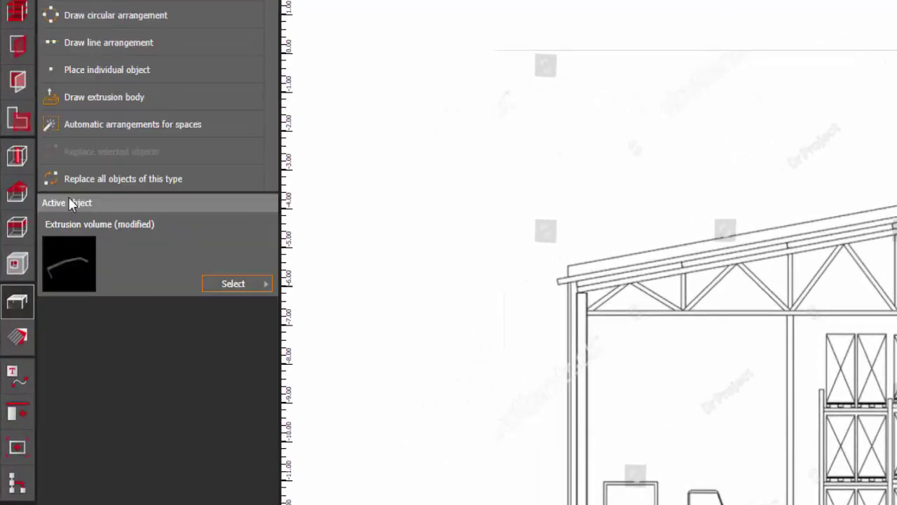
click(74, 99)
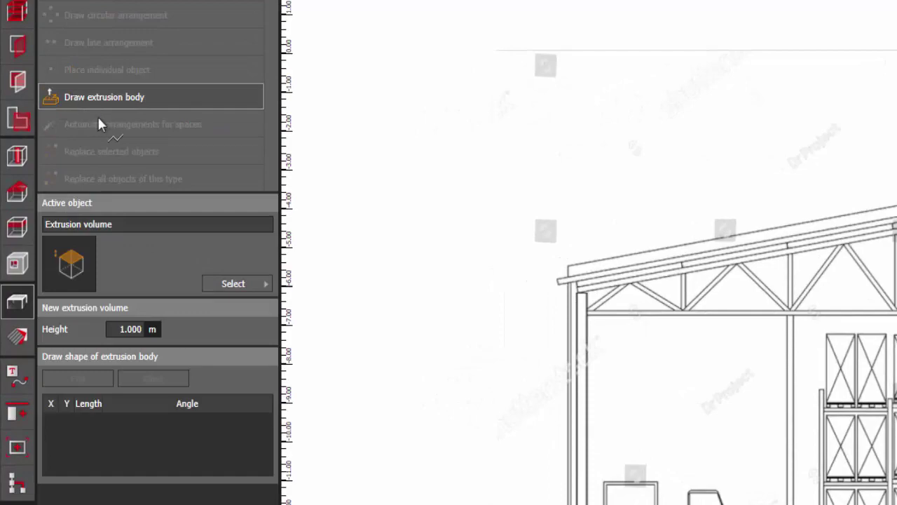
scroll(745, 306, up, 3)
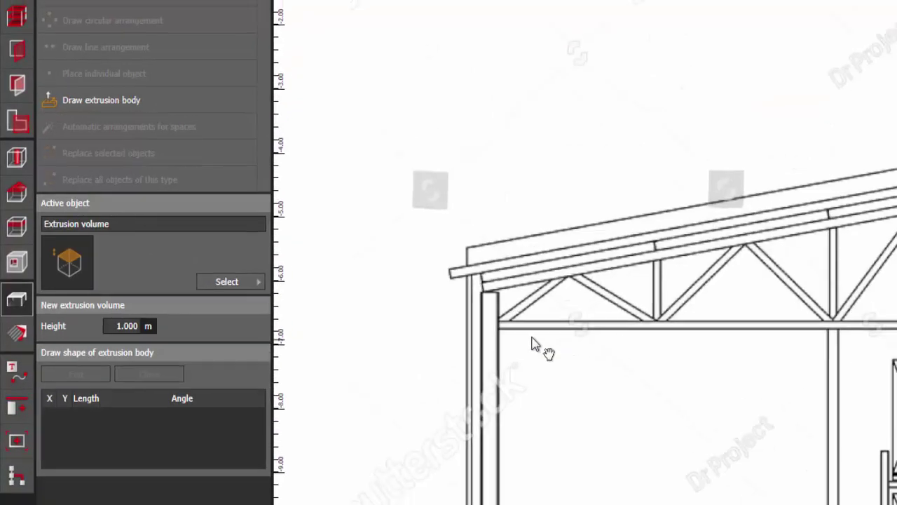
middle_drag(532, 337, 455, 273)
scroll(454, 273, down, 2)
scroll(639, 279, up, 2)
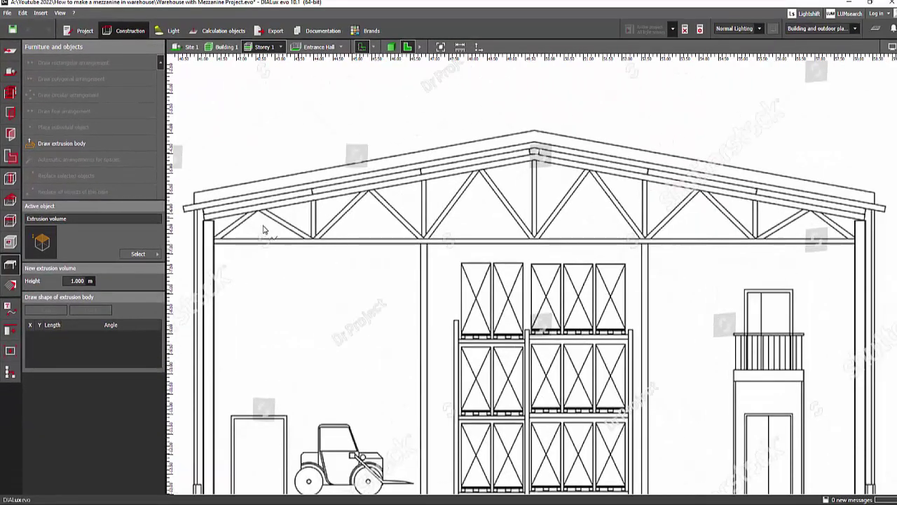
click(204, 211)
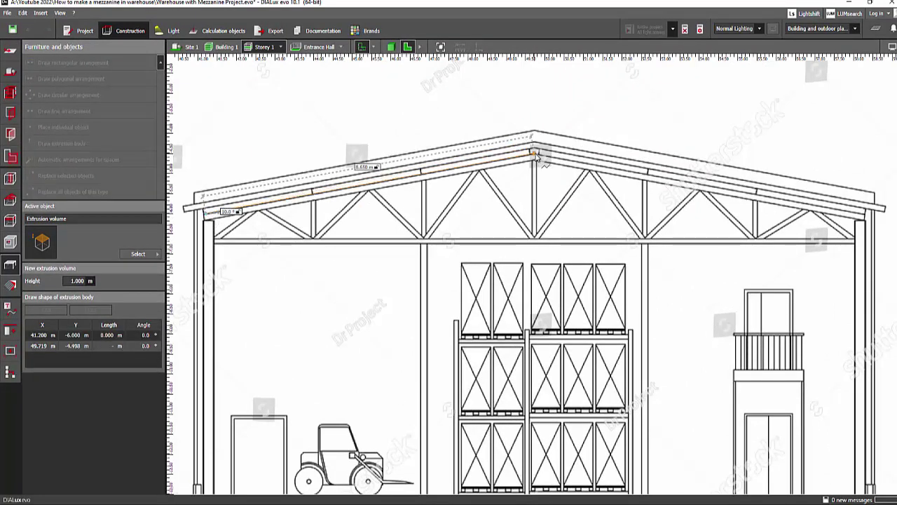
click(537, 157)
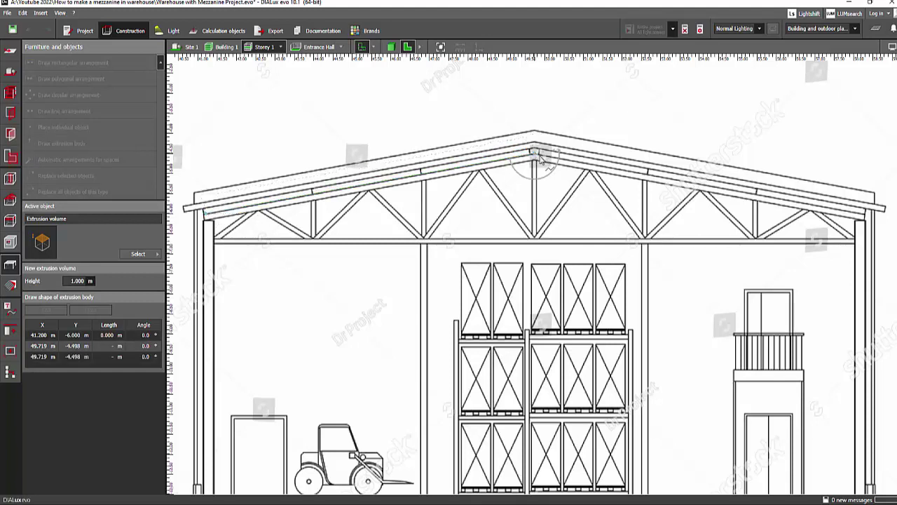
click(869, 213)
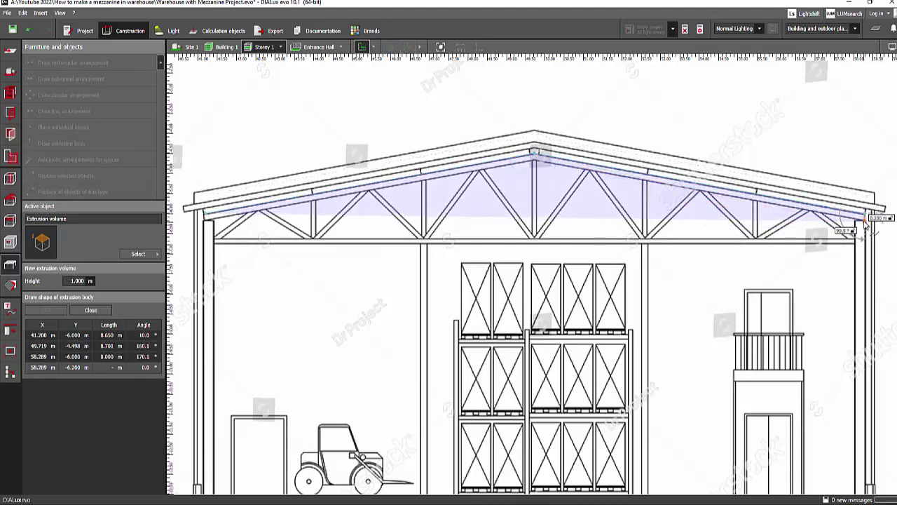
click(867, 221)
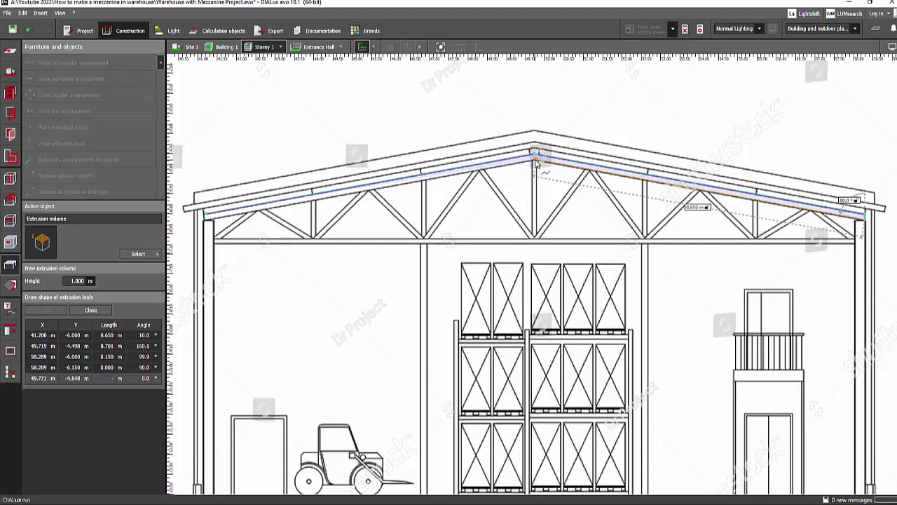
click(535, 161)
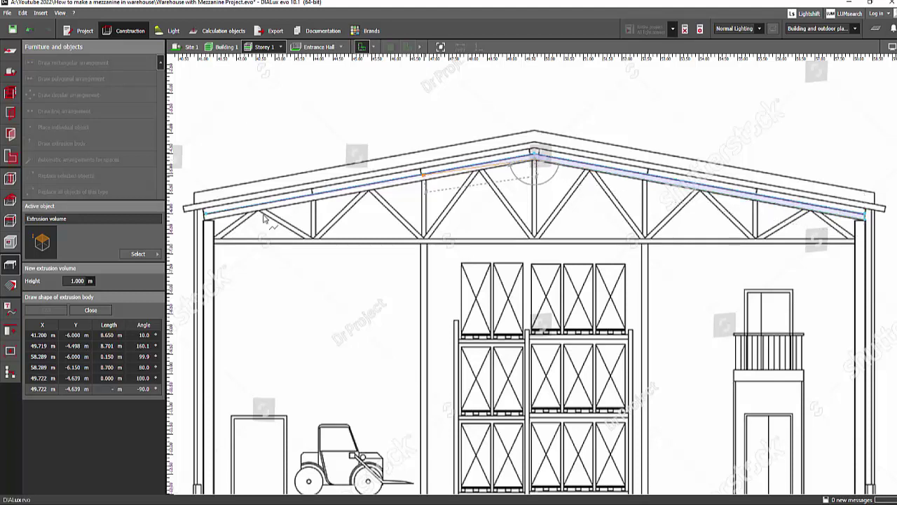
click(206, 221)
- Close the top chord polygon, accept invalidating the results, and set the extrusion's height to 0.1 m
right_click(205, 221)
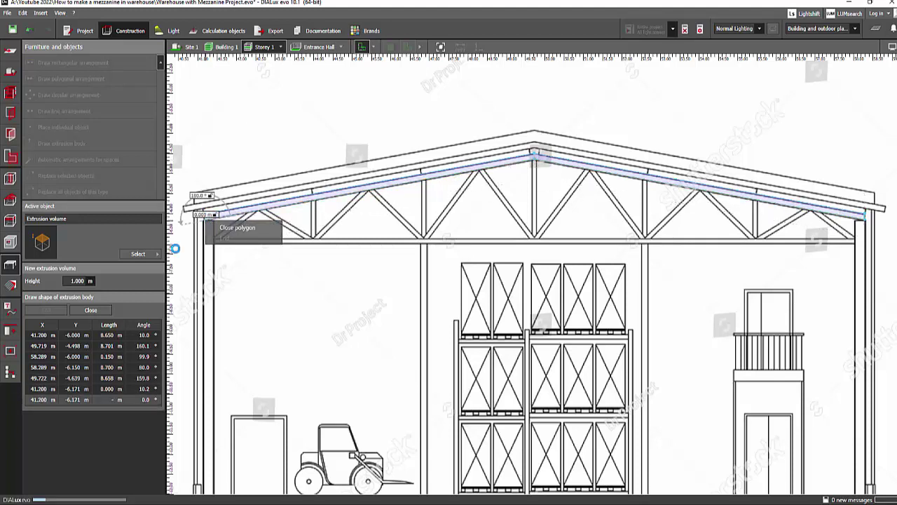
click(237, 227)
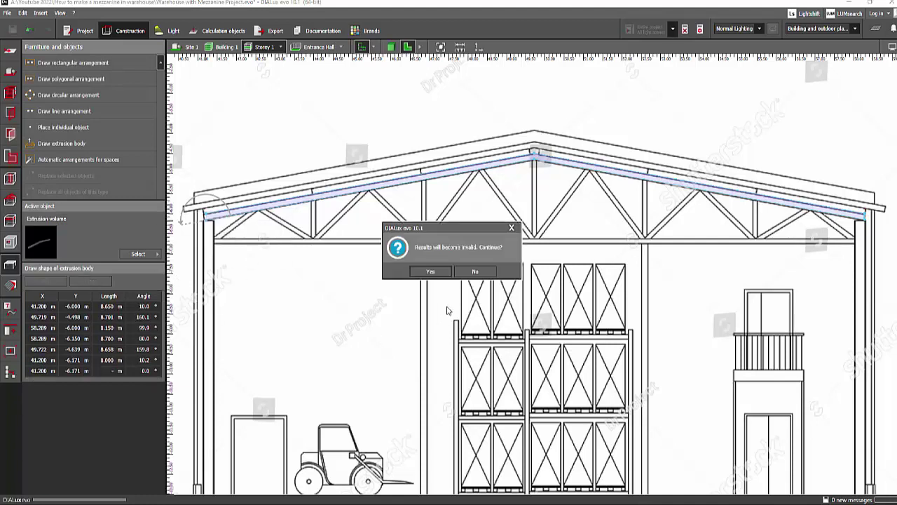
click(430, 271)
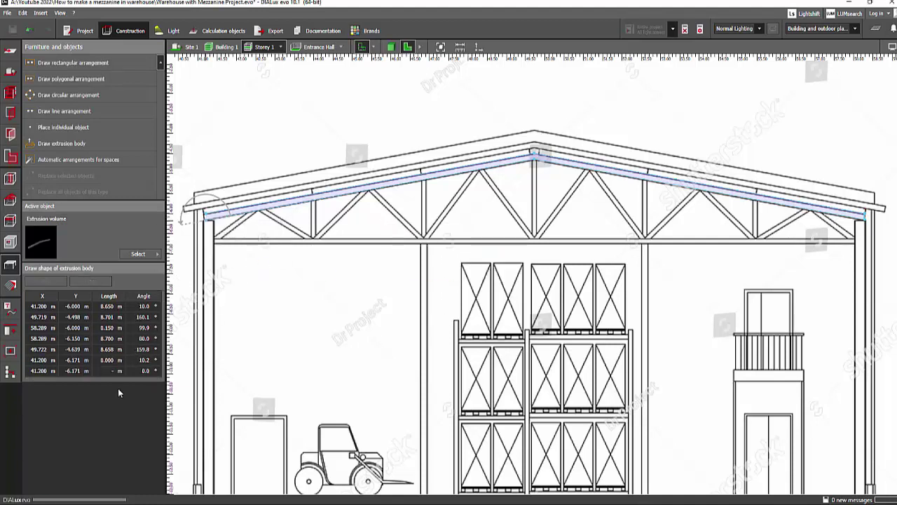
click(124, 335)
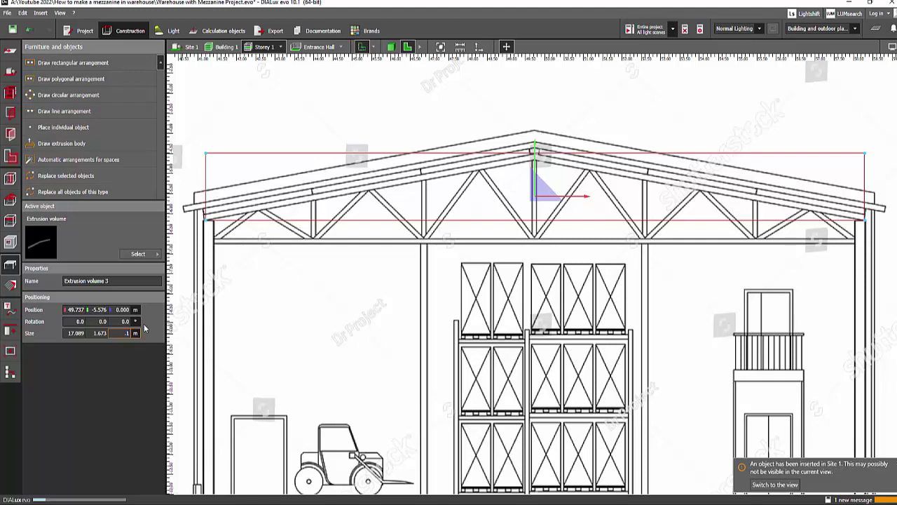
click(344, 108)
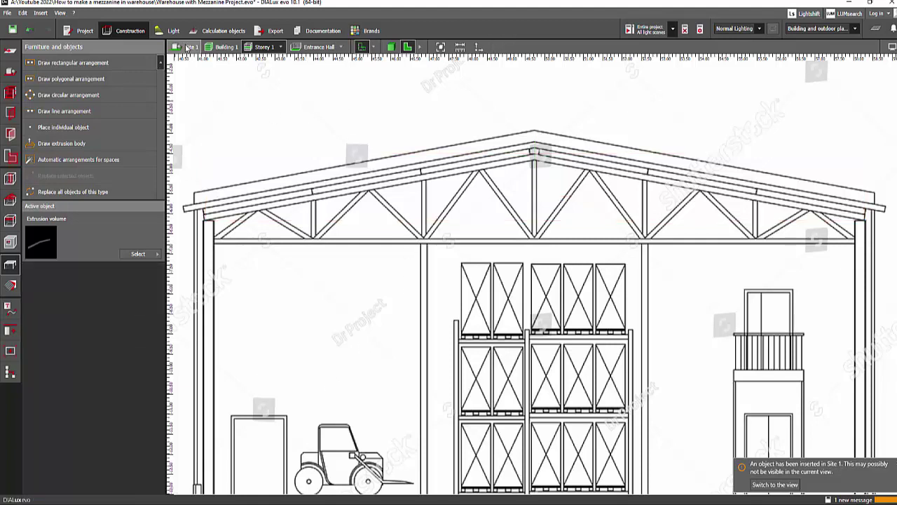
- Switch to Site 1 and show the trusses plan behind the top chord extrusion
click(189, 48)
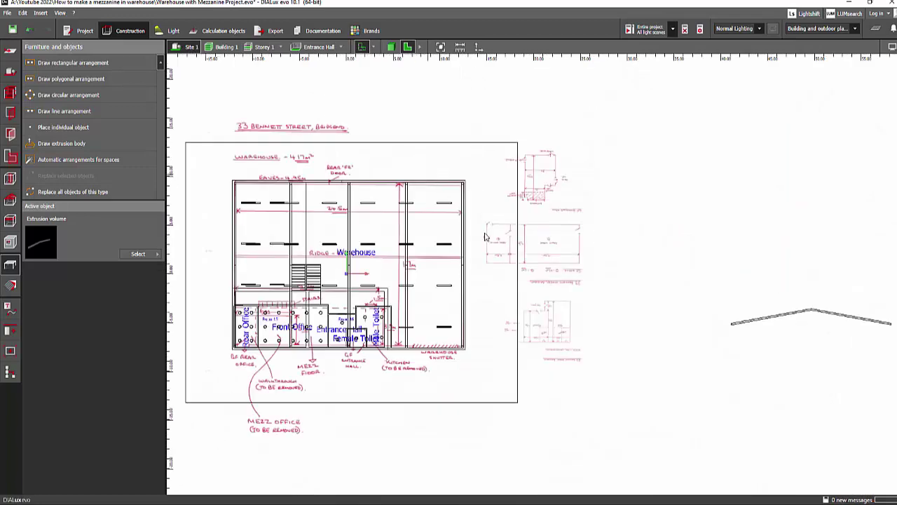
middle_drag(759, 385, 549, 320)
scroll(590, 280, up, 3)
middle_drag(504, 276, 447, 220)
click(373, 47)
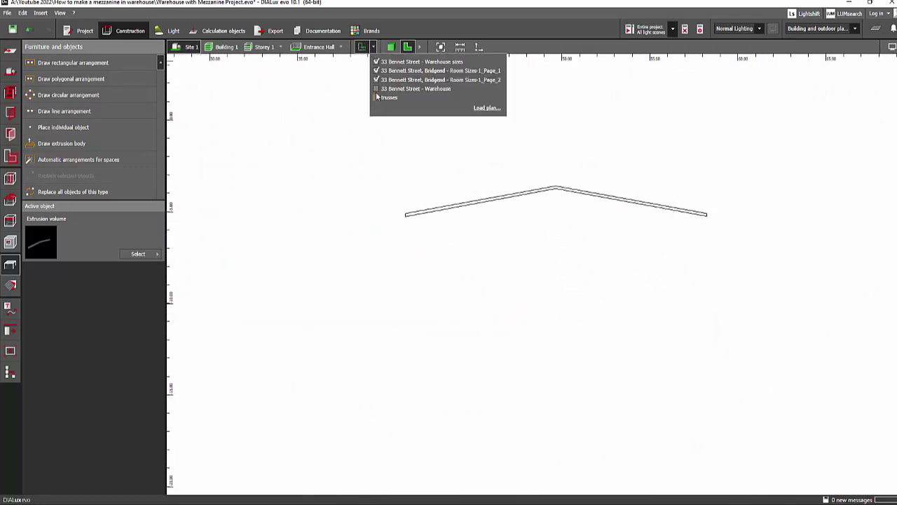
click(377, 97)
middle_drag(369, 187, 304, 185)
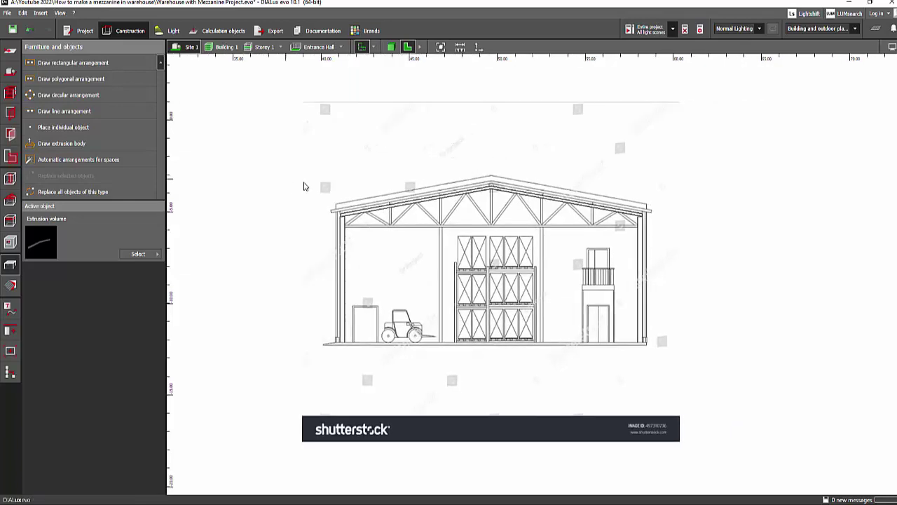
- Draw the bottom chord between the columns as an extrusion body about 16.65 m long and 0.15 m deep, with a height of 0.1 m
scroll(439, 222, up, 5)
middle_drag(305, 232, 302, 200)
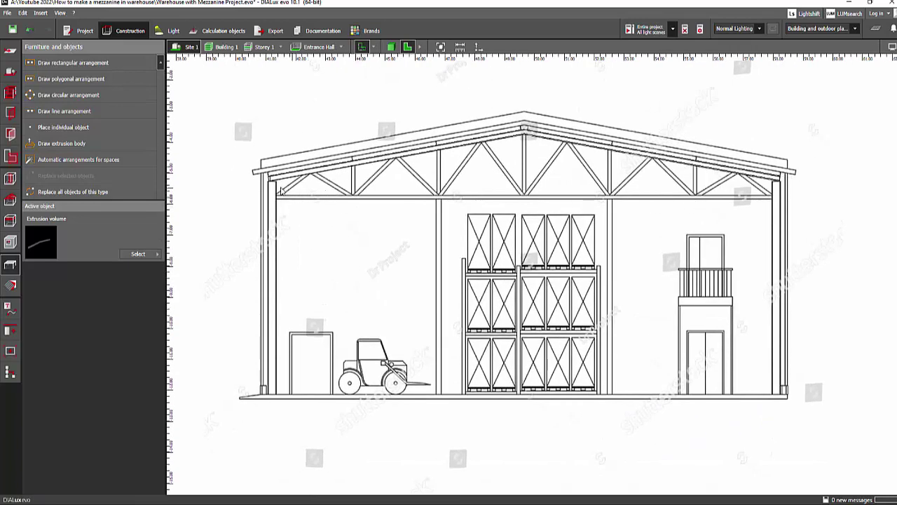
scroll(281, 190, up, 3)
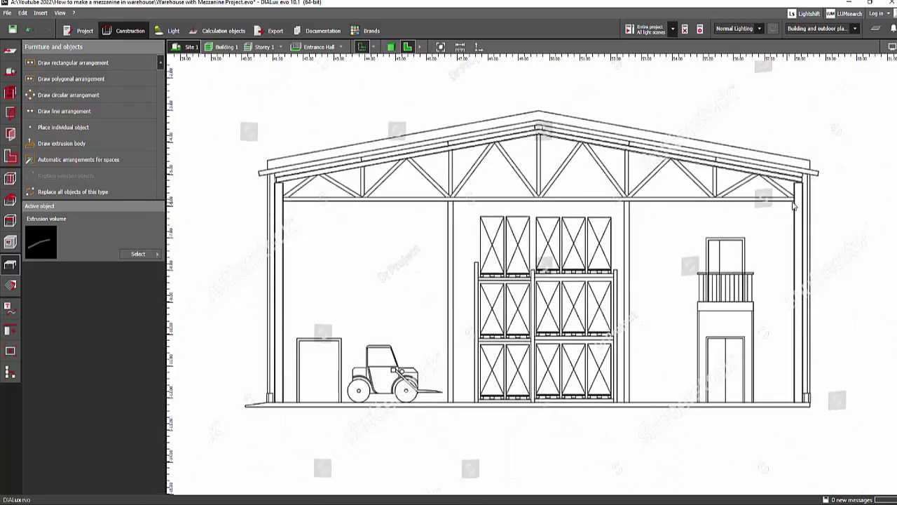
click(59, 143)
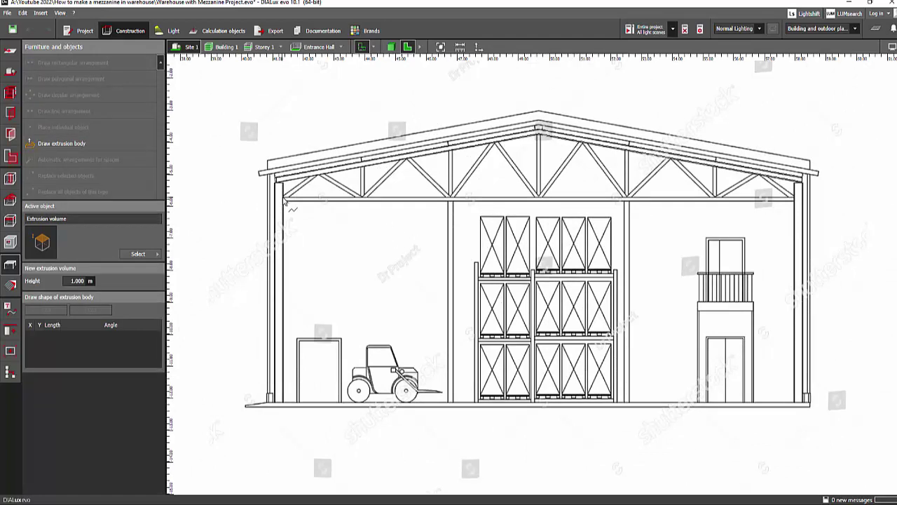
click(283, 197)
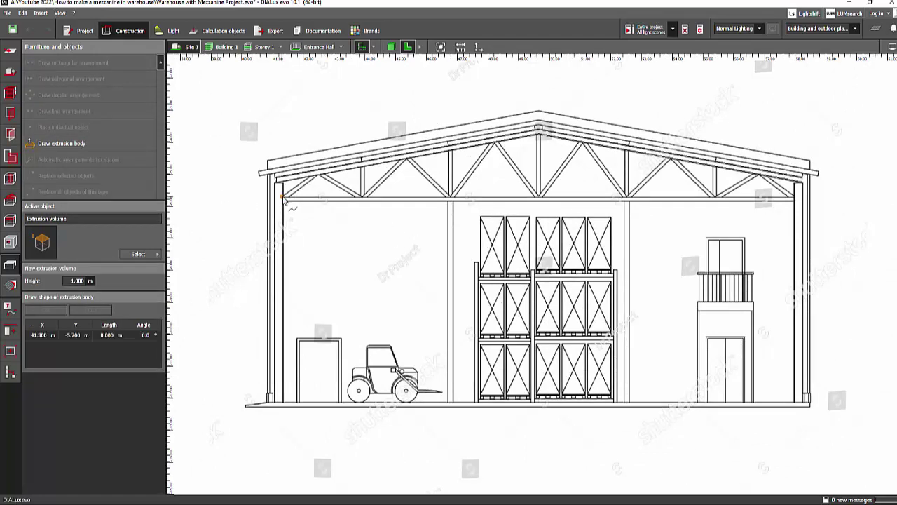
click(796, 199)
click(796, 203)
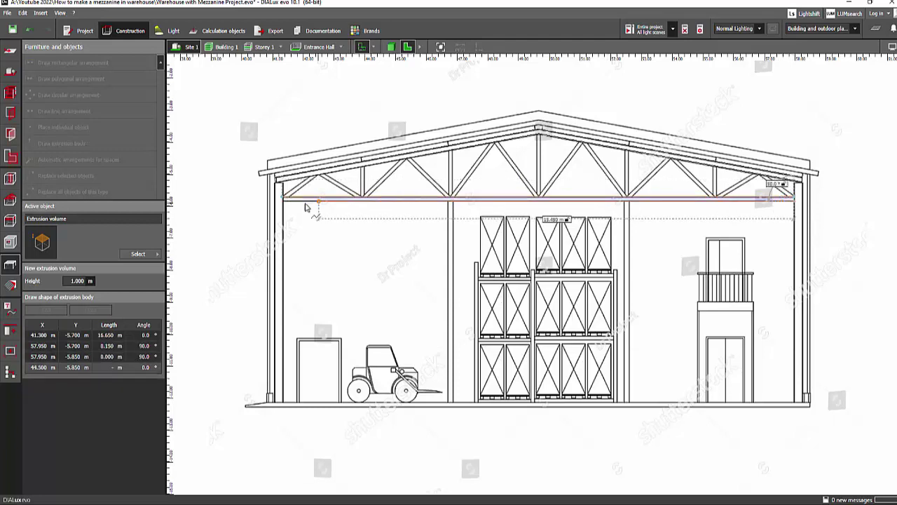
click(284, 203)
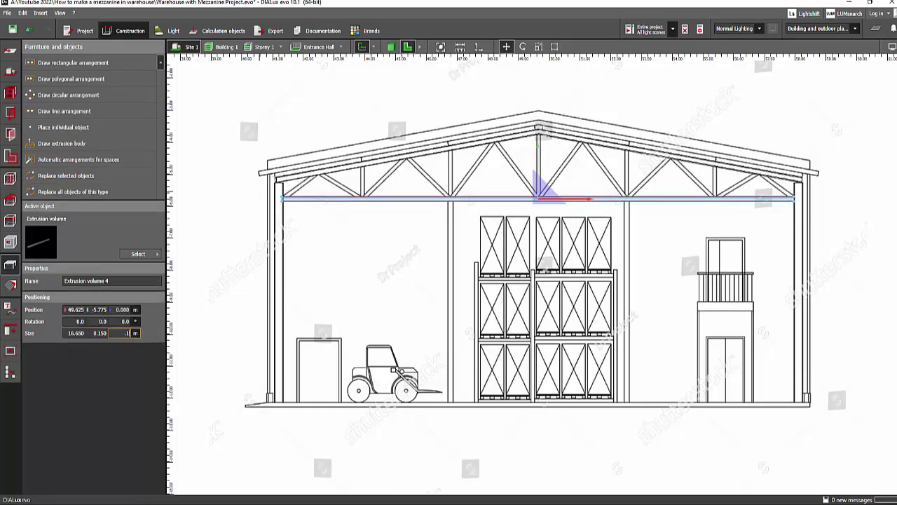
- Start an extrusion body outline for the web members, tracing the leftmost pair of diagonals about 1.07 m and 1.38 m long
click(63, 143)
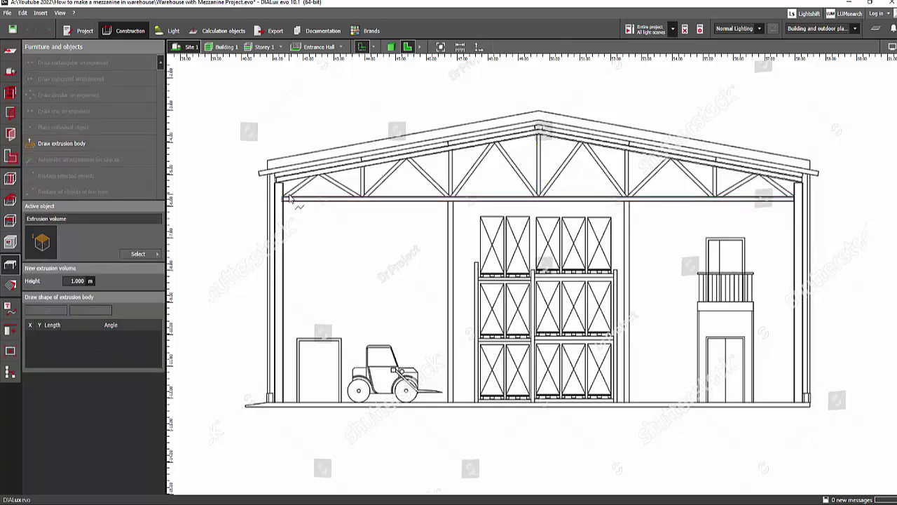
scroll(286, 191, up, 3)
scroll(286, 191, up, 1)
click(275, 199)
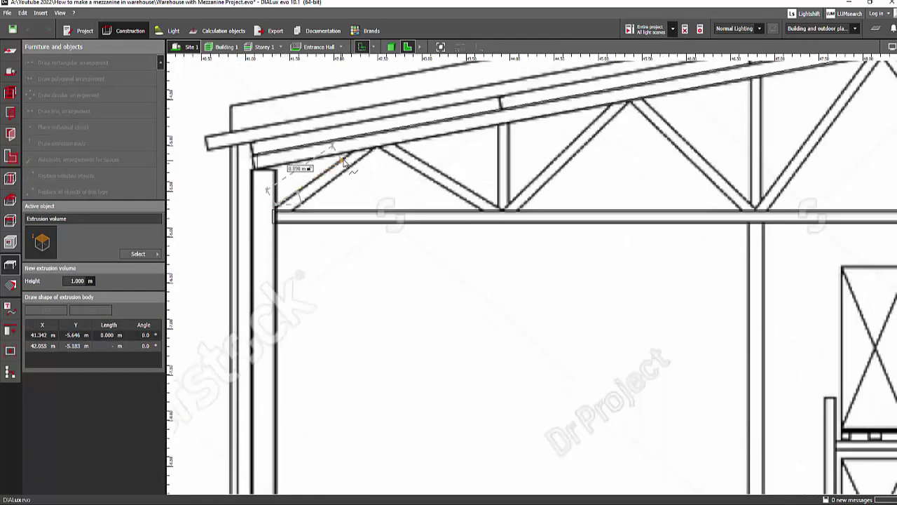
click(355, 153)
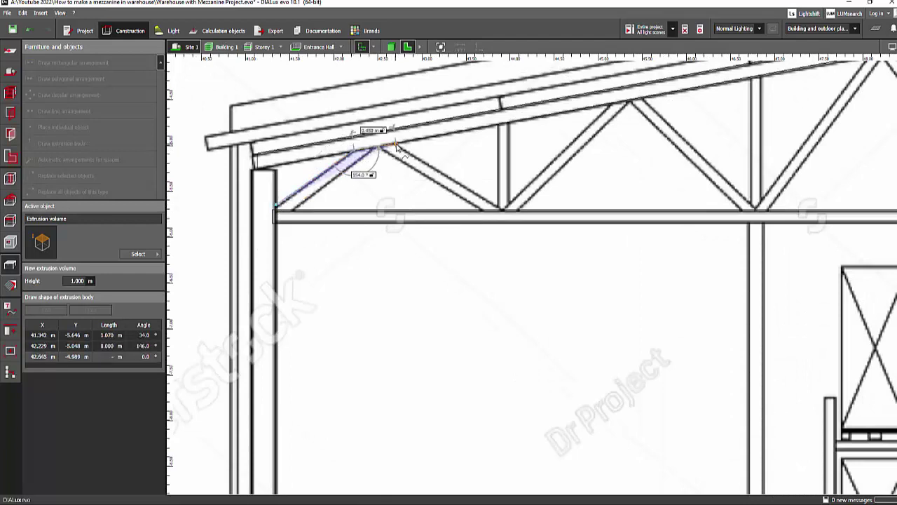
click(396, 145)
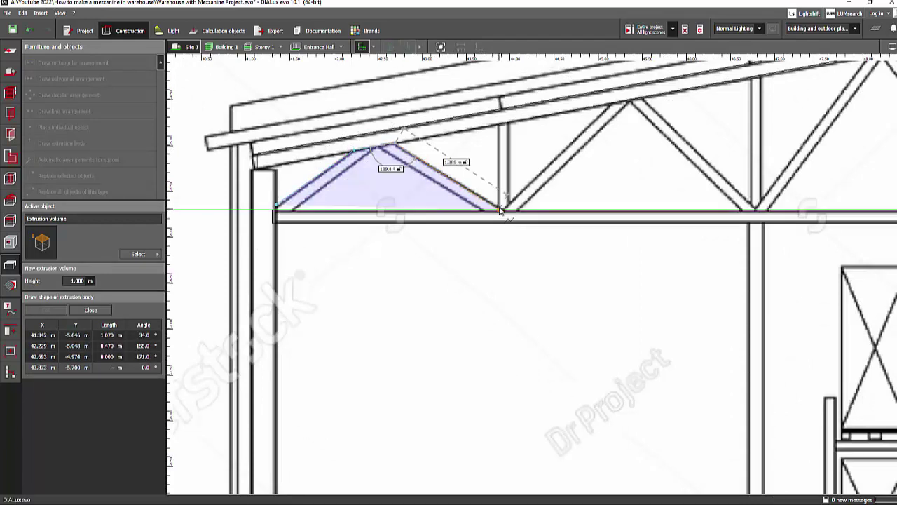
click(499, 207)
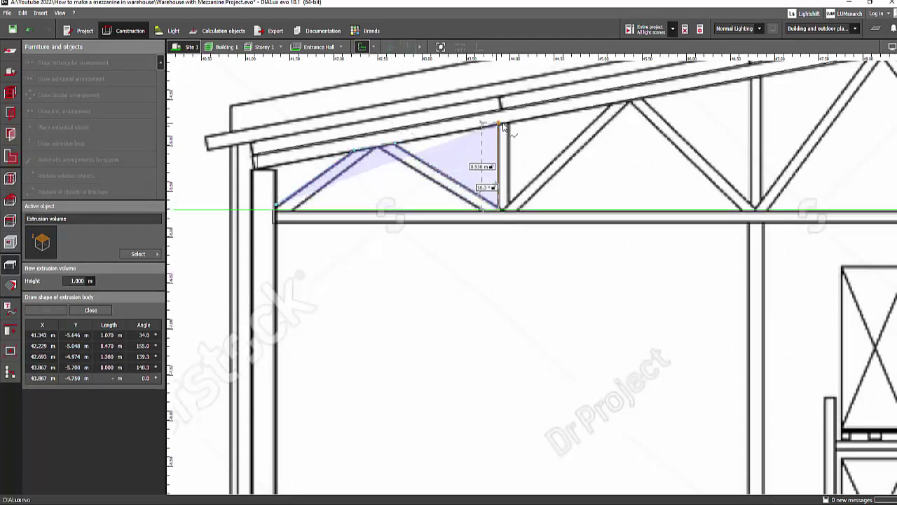
- Extend the web outline around the first vertical, about 0.95 m tall, and along the next two diagonals, about 1.51 m and 1.71 m long
click(502, 126)
click(510, 125)
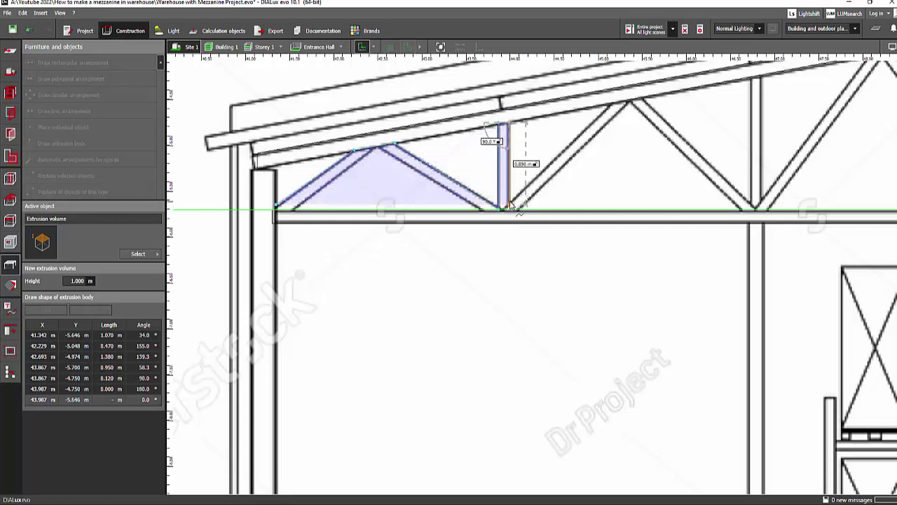
click(511, 206)
click(614, 104)
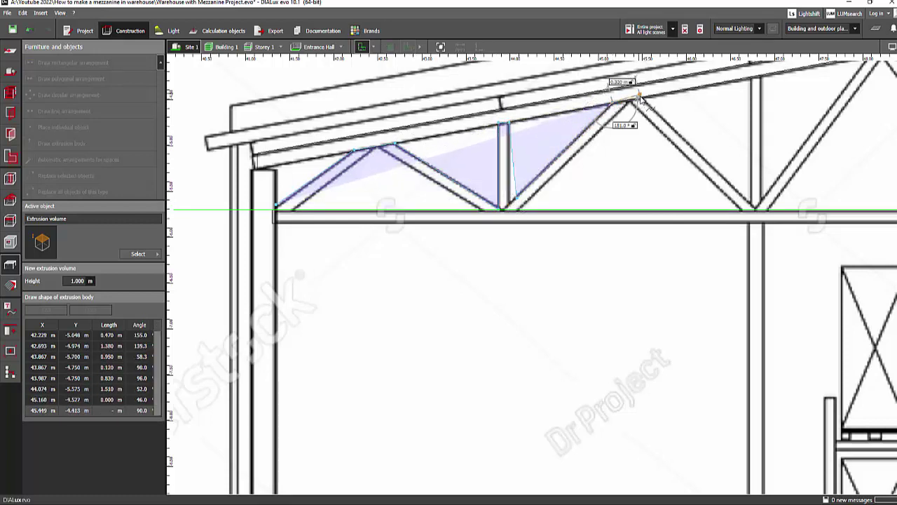
click(633, 99)
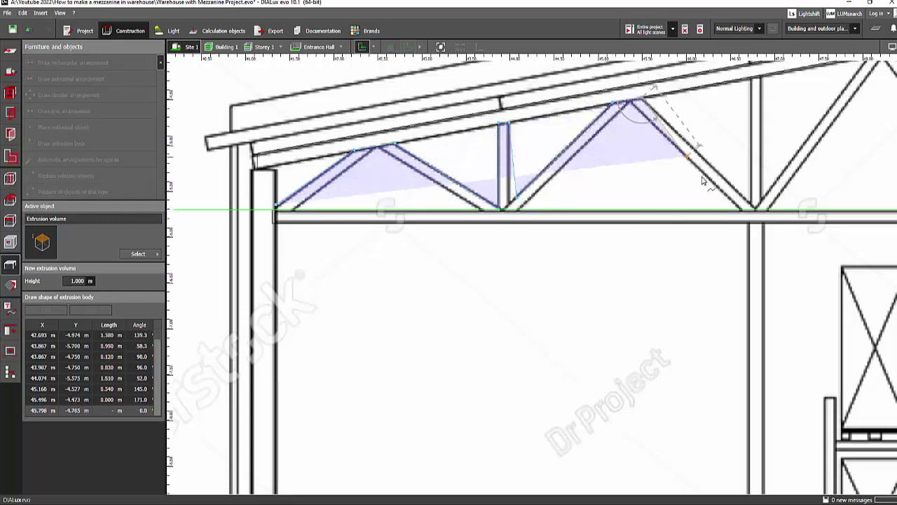
click(754, 205)
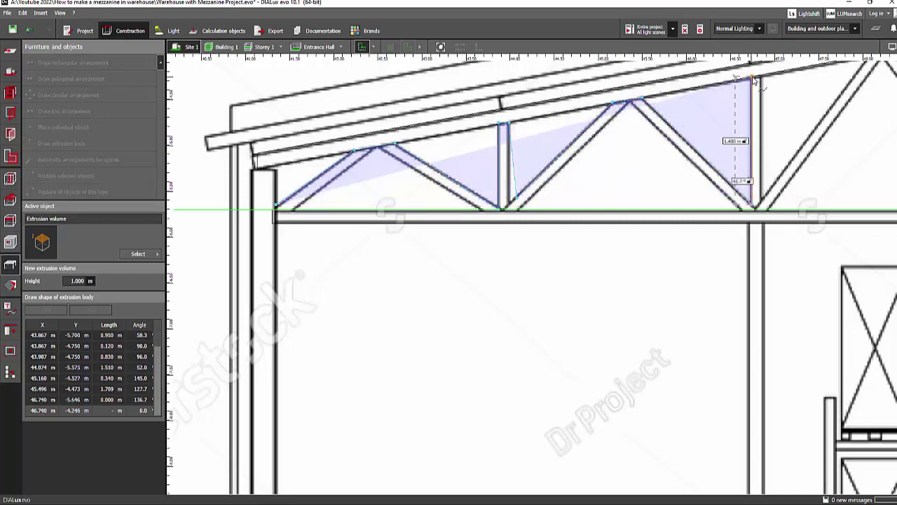
- Trace the second vertical, about 1.4 m tall, and the following two diagonals, about 1.97 m and 2.11 m long, up to the ridge vertical's base
click(752, 78)
click(763, 73)
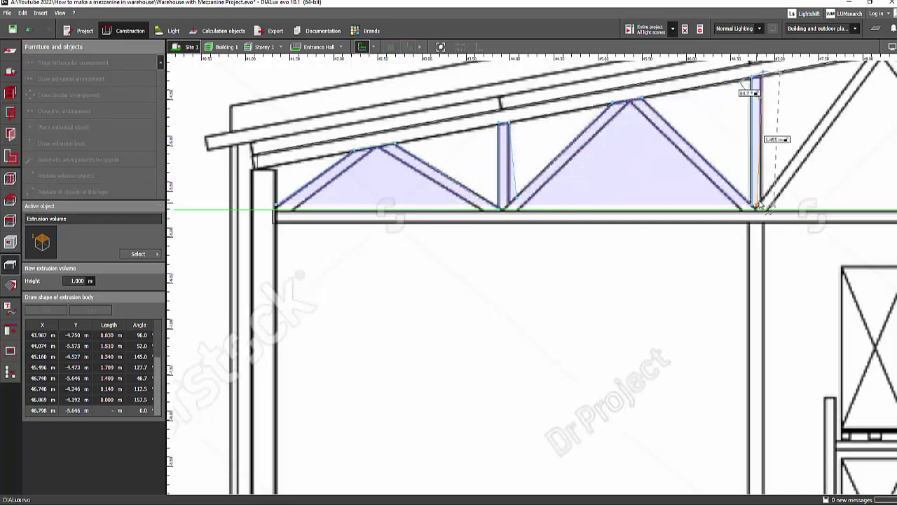
click(763, 199)
middle_drag(726, 218, 541, 295)
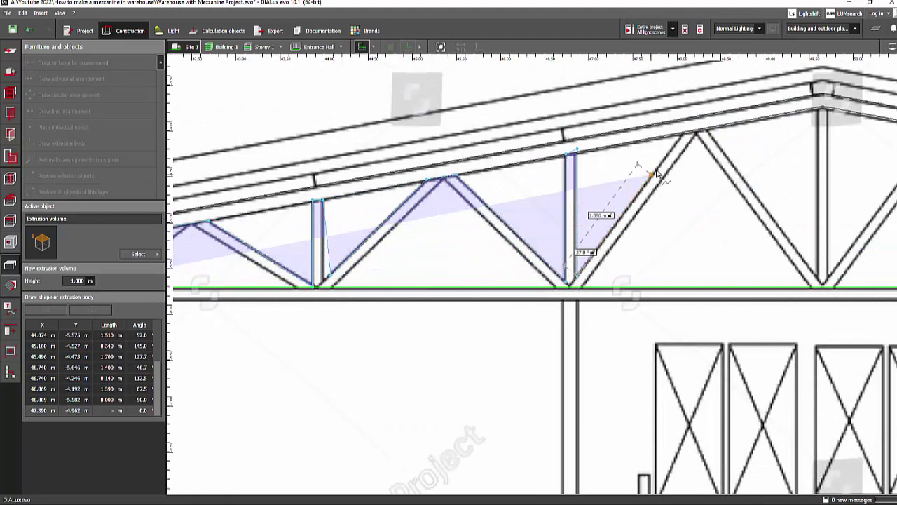
click(697, 132)
click(786, 242)
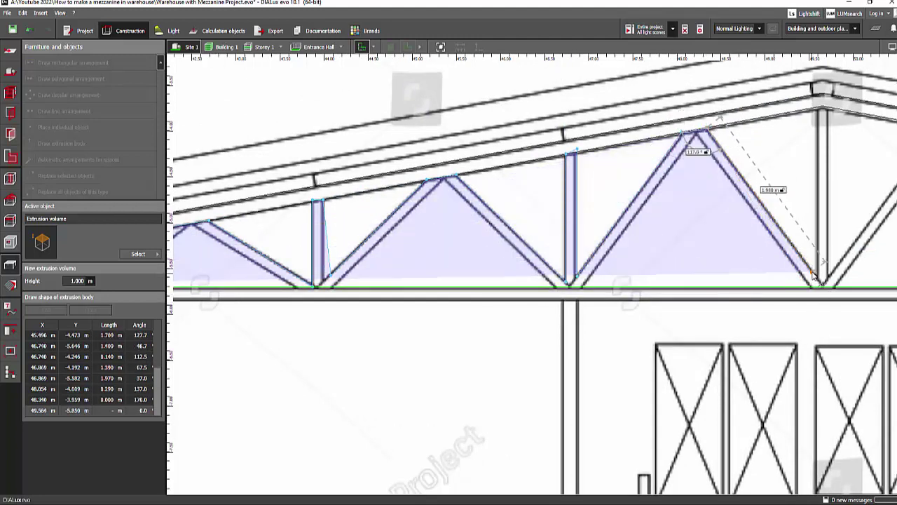
click(820, 281)
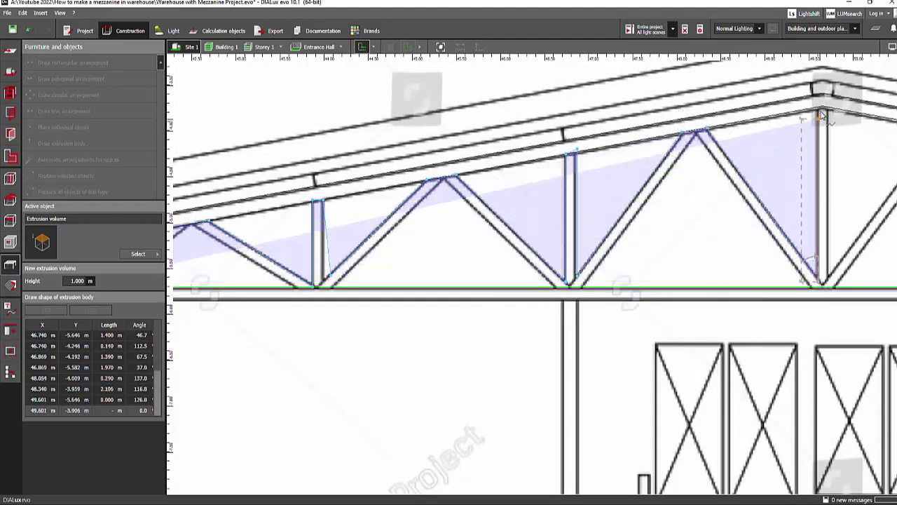
- Outline the ridge vertical about 1.93 m tall and 0.07 m wide, turning back about 0.15 m along the bottom chord
click(820, 107)
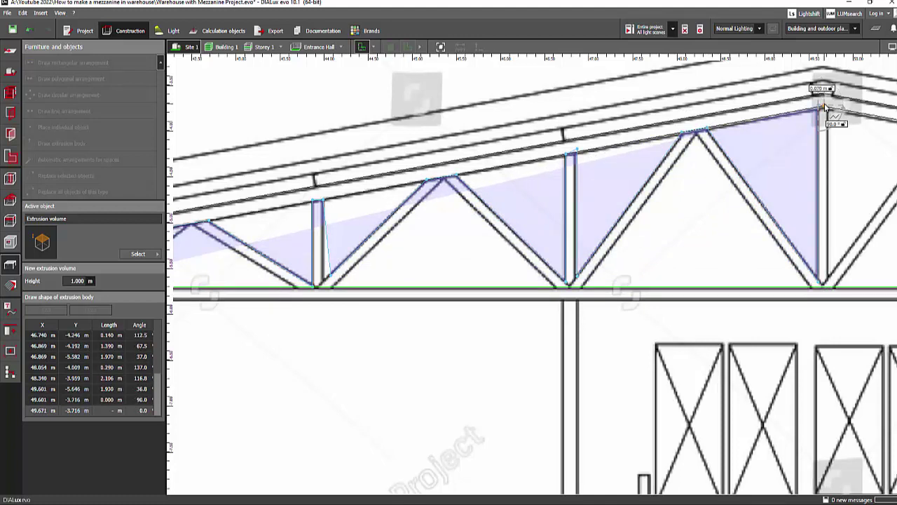
click(825, 107)
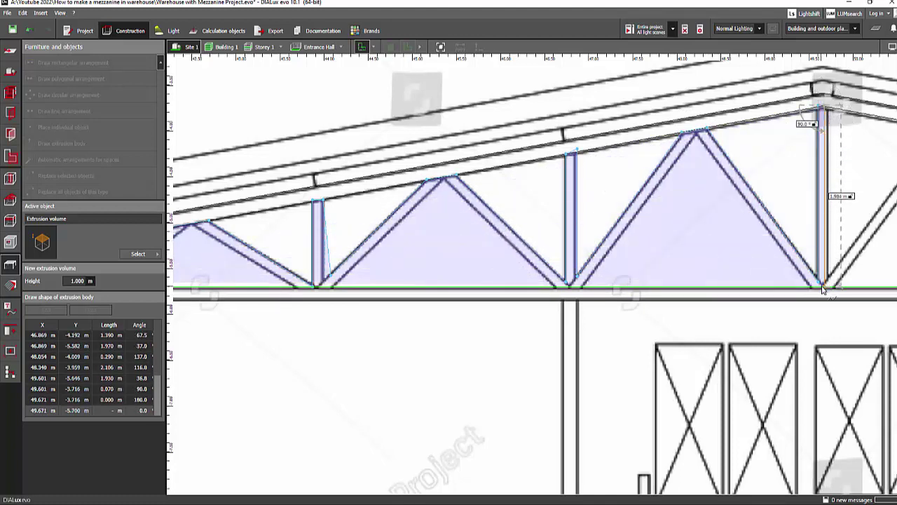
click(822, 288)
click(813, 288)
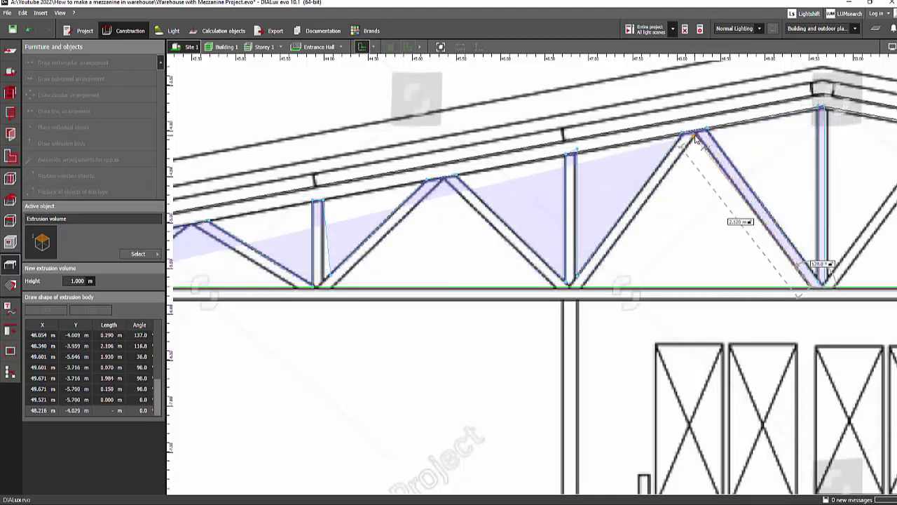
- Trace back along the lower edges of the four diagonals between the ridge vertical and the first vertical, about 2.11, 2.12, 1.69 and 1.72 m long
click(699, 135)
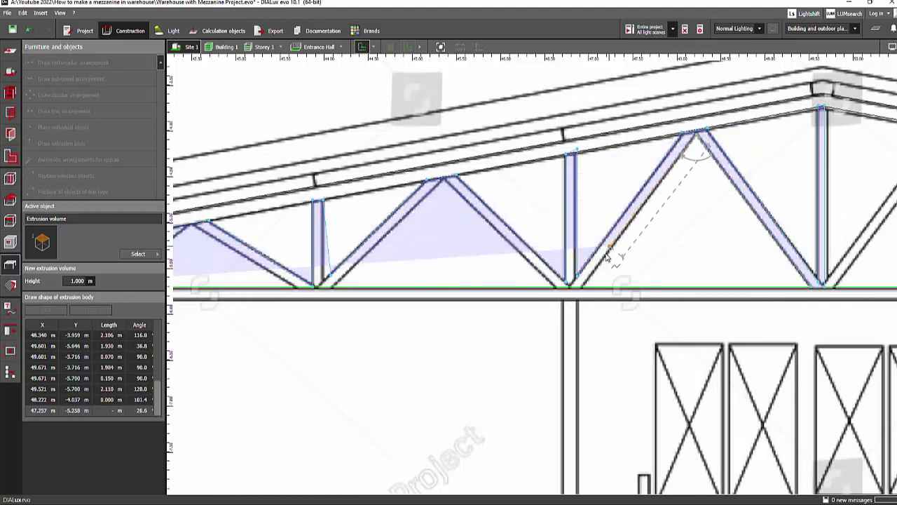
click(576, 288)
click(555, 289)
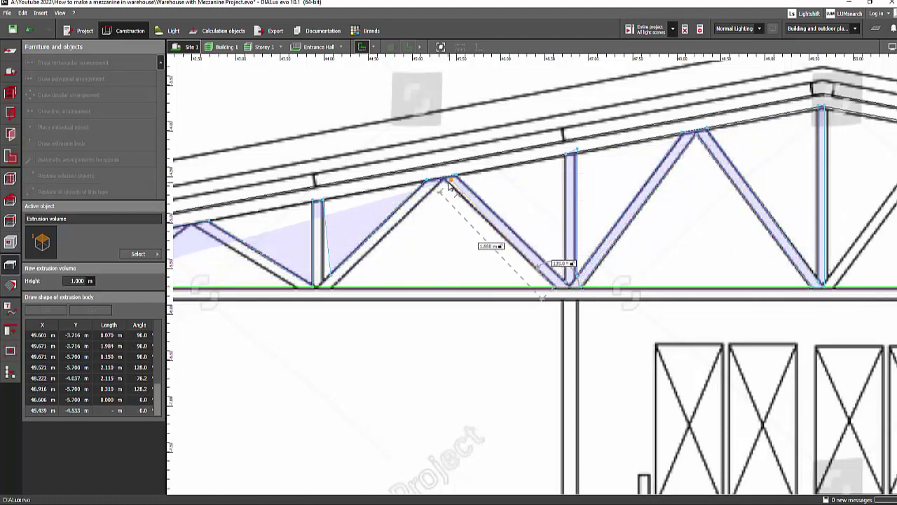
click(444, 182)
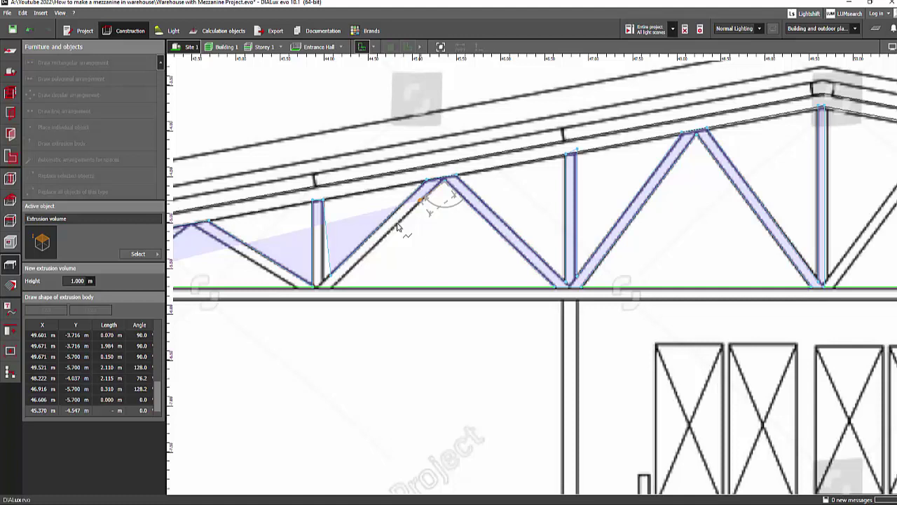
click(332, 289)
- Close the web outline along the leftmost diagonals' lower edges, about 1.41 m and 1.16 m long, and set the extrusion's height to 0.05 m
middle_drag(333, 289, 469, 242)
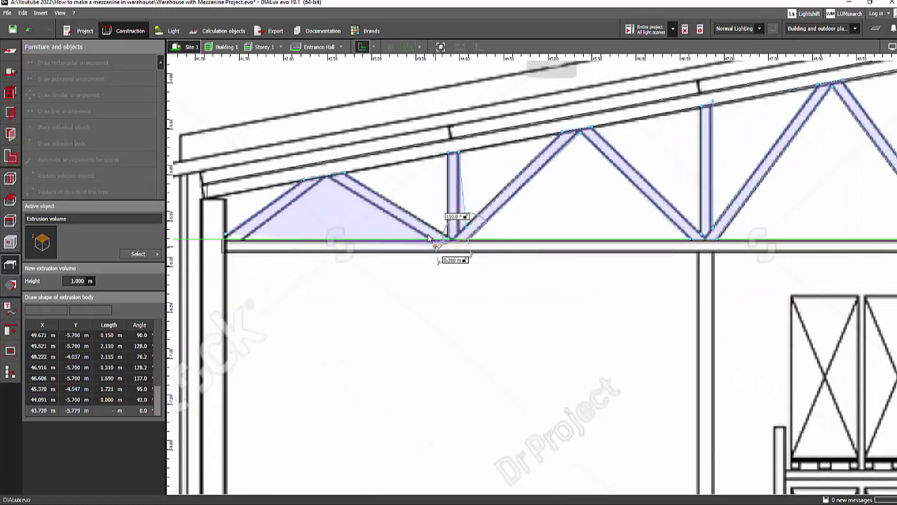
click(428, 238)
click(331, 183)
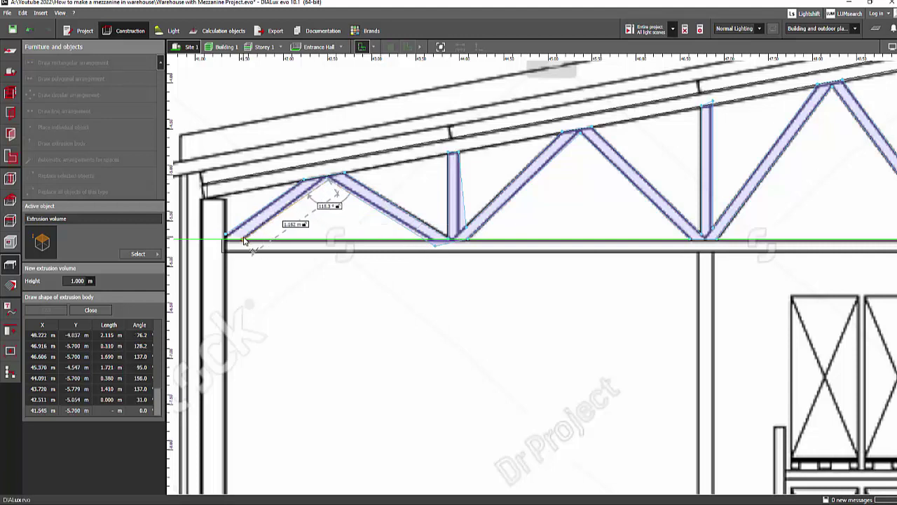
click(244, 241)
right_click(224, 245)
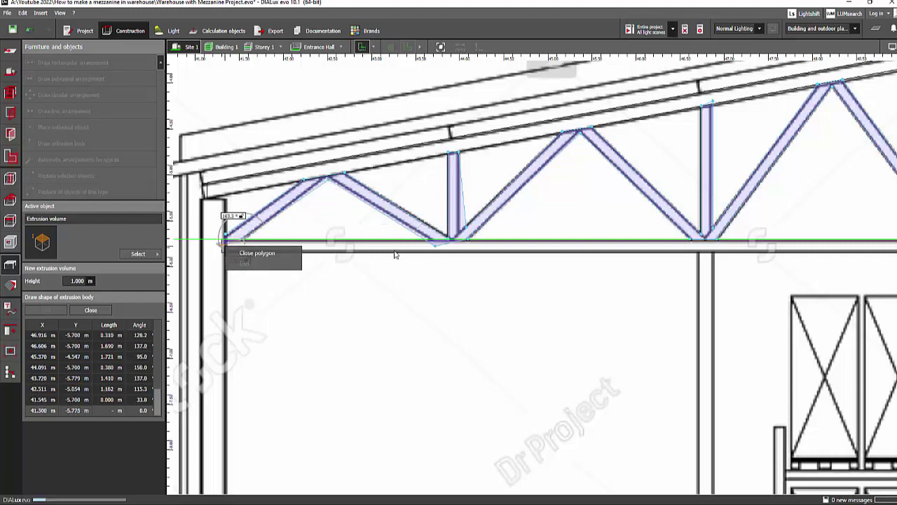
click(257, 253)
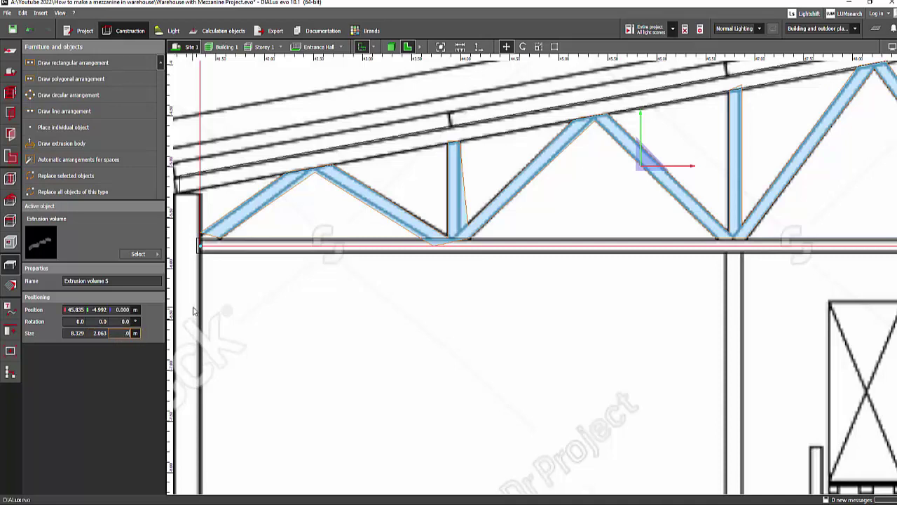
key(Return)
- Edit the web extrusion's points at the first vertical's base, moving the two lower points inside the bottom chord and straightening the vertical's right edge
scroll(421, 245, up, 5)
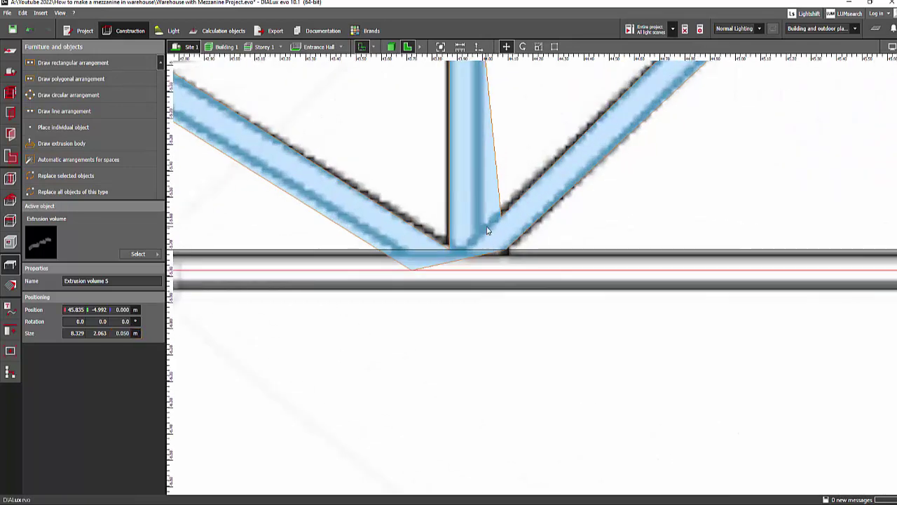
right_click(489, 230)
click(493, 266)
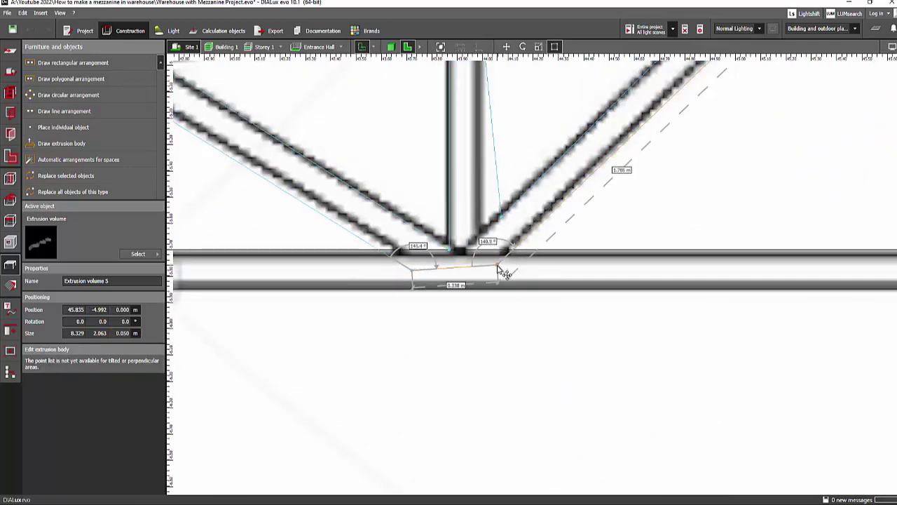
drag(499, 269, 483, 270)
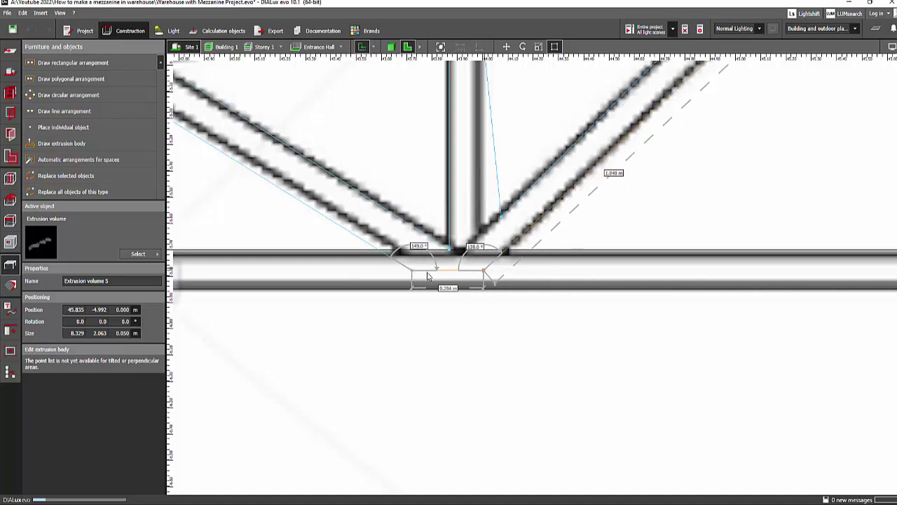
drag(428, 276, 415, 279)
scroll(489, 228, down, 1)
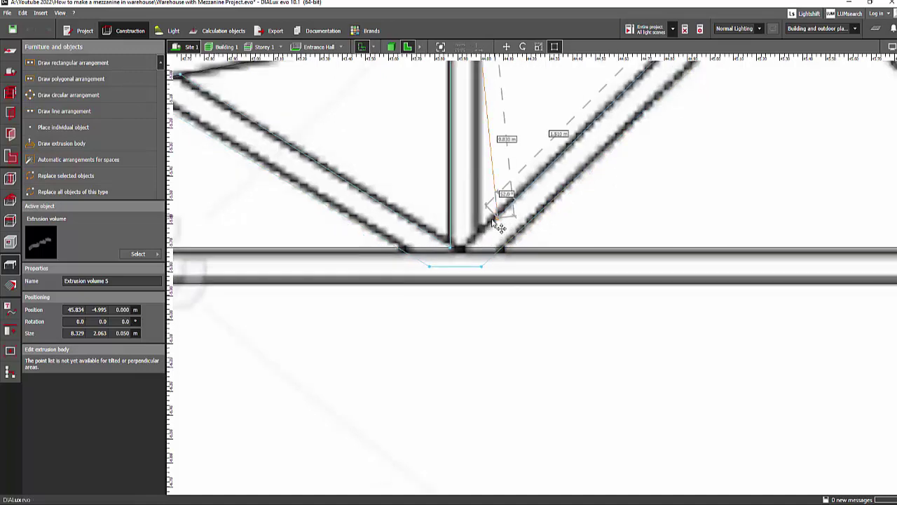
drag(499, 217, 478, 233)
- Adjust the outline points at the peak and lower left end of the leftmost diagonals to match the section image
middle_drag(354, 185, 530, 230)
drag(327, 143, 256, 139)
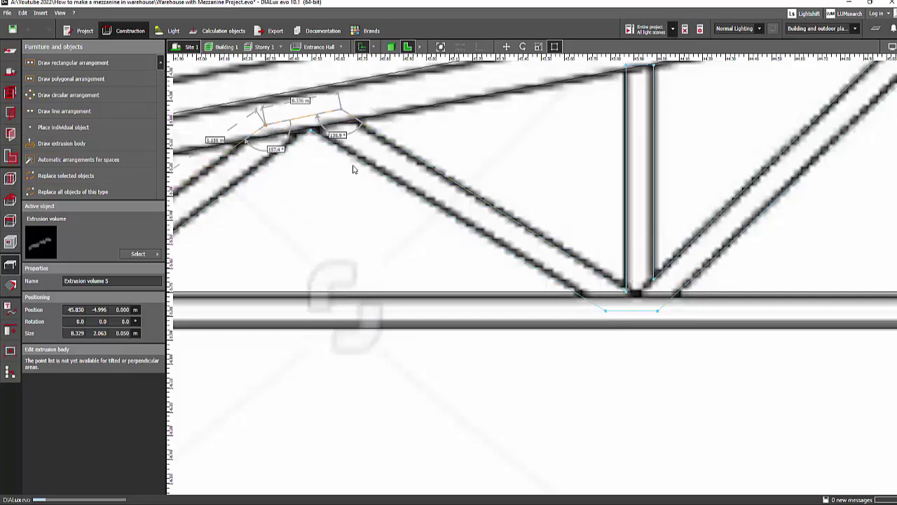
drag(353, 169, 208, 276)
- Fine-tune the first vertical's upper right corner and the second vertical's lower right corner, and finish editing the web outline
scroll(659, 220, down, 1)
mouse_move(799, 183)
middle_down()
mouse_move(678, 203)
mouse_move(521, 258)
middle_up()
mouse_move(718, 187)
middle_down()
mouse_move(472, 220)
mouse_move(531, 210)
middle_up()
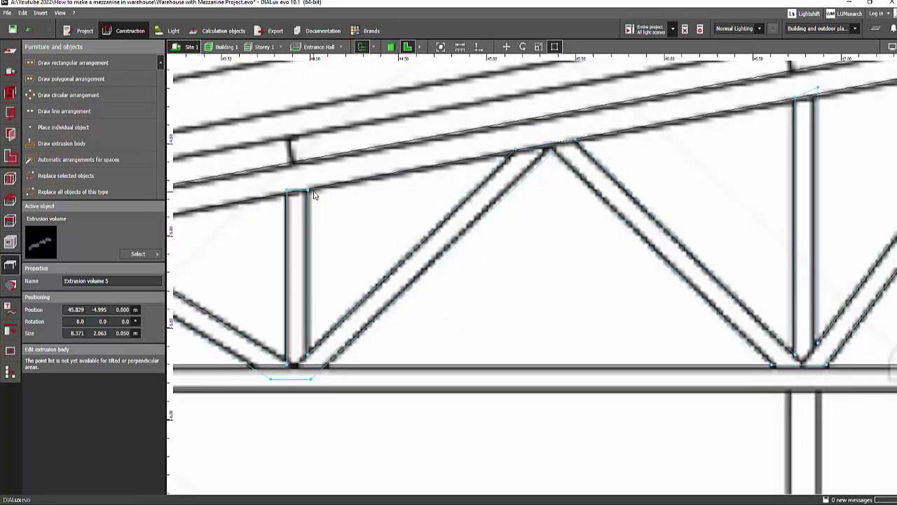
drag(308, 191, 309, 188)
middle_drag(743, 210, 554, 238)
drag(628, 370, 624, 376)
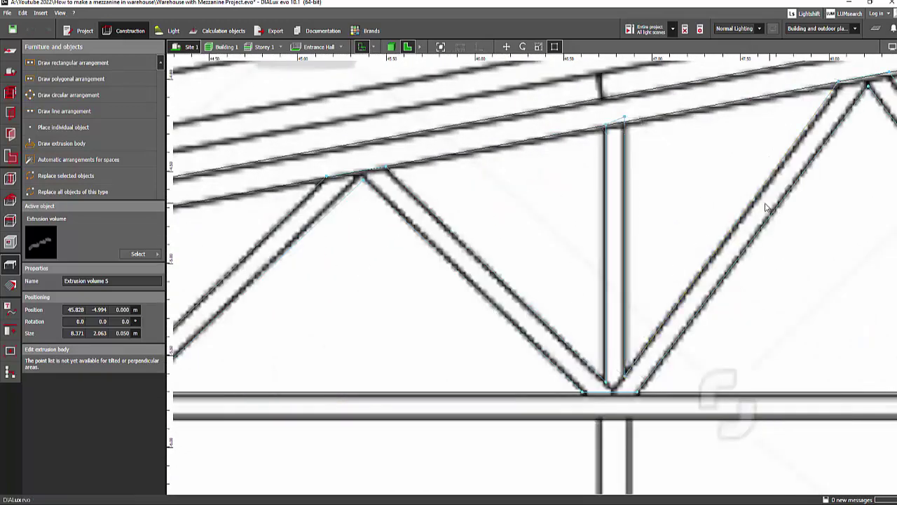
middle_drag(766, 207, 453, 257)
scroll(471, 237, down, 1)
middle_drag(705, 266, 594, 269)
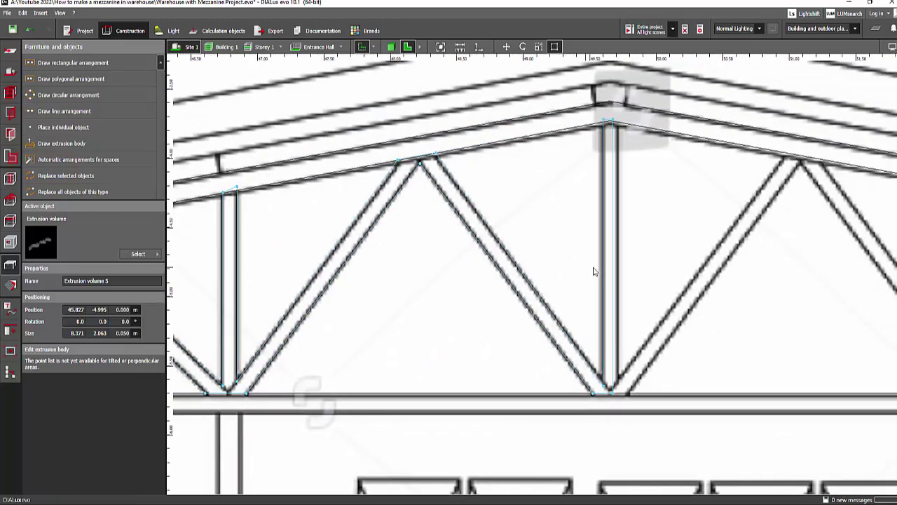
scroll(572, 387, down, 2)
middle_drag(666, 258, 698, 210)
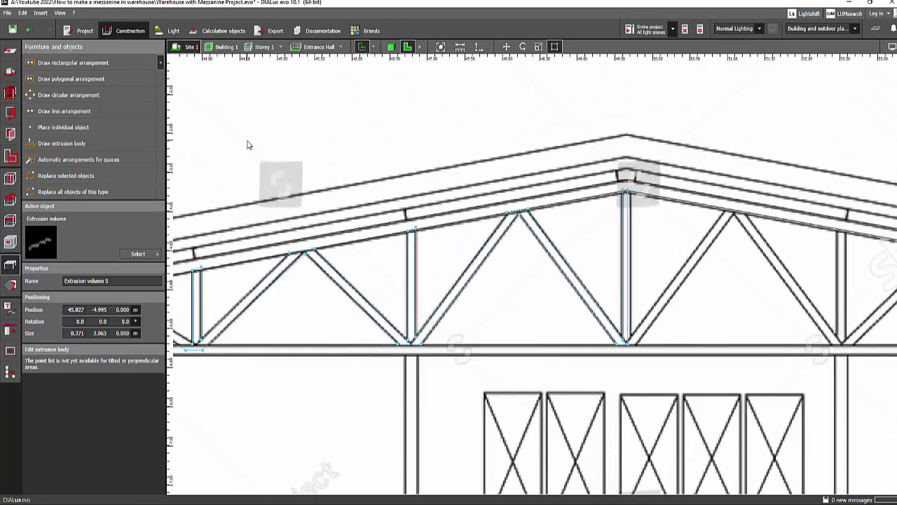
click(248, 144)
- Select the bottom chord extrusion and dismiss the save reminder without saving
scroll(382, 126, down, 2)
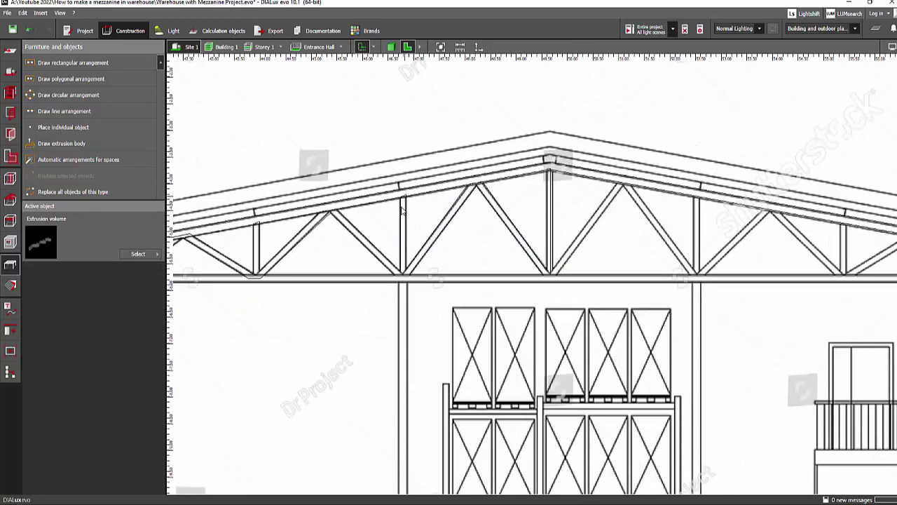
click(404, 257)
scroll(646, 270, down, 1)
click(617, 278)
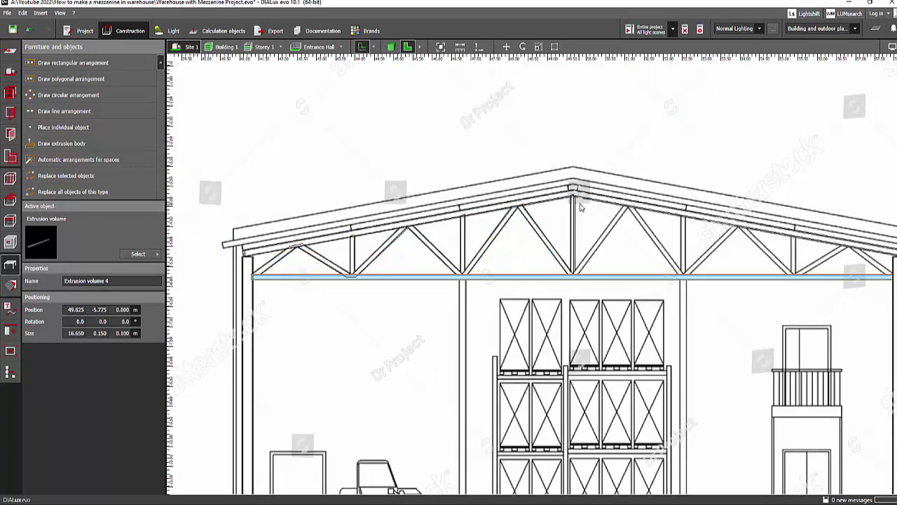
middle_drag(315, 281, 396, 179)
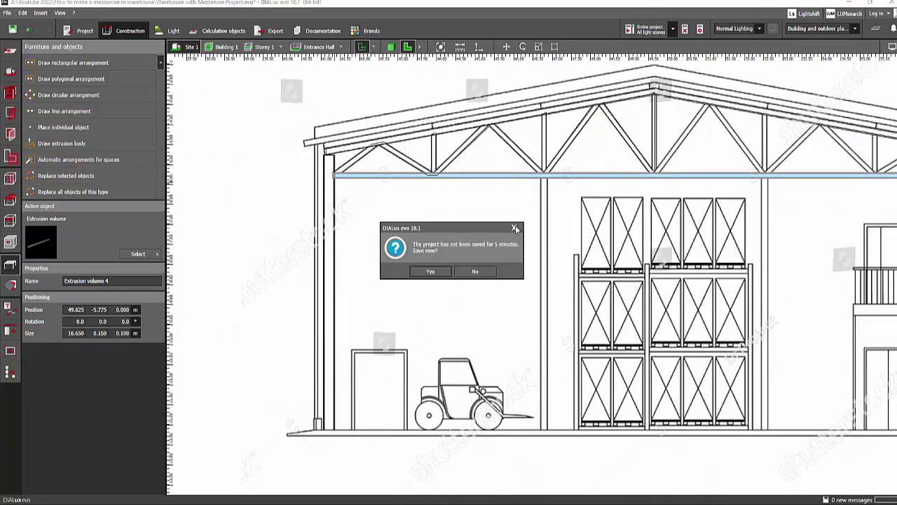
click(515, 229)
click(62, 143)
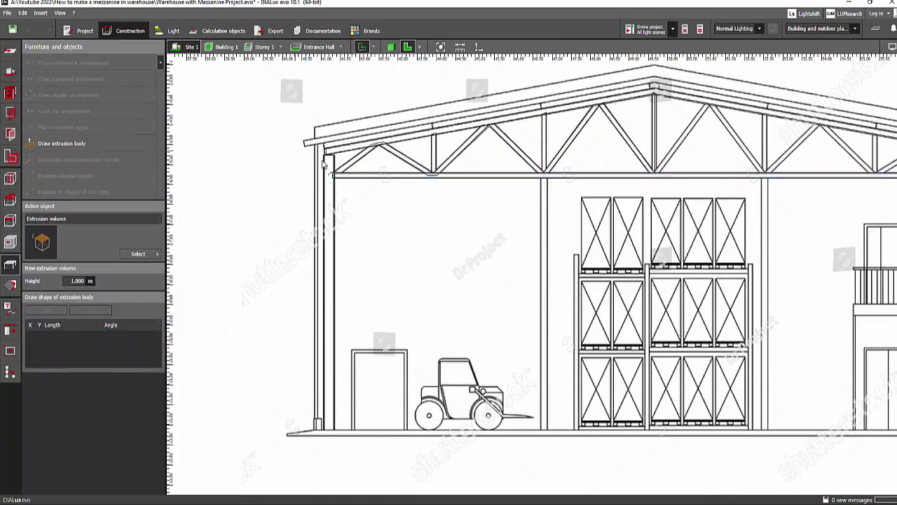
click(326, 160)
scroll(311, 208, up, 2)
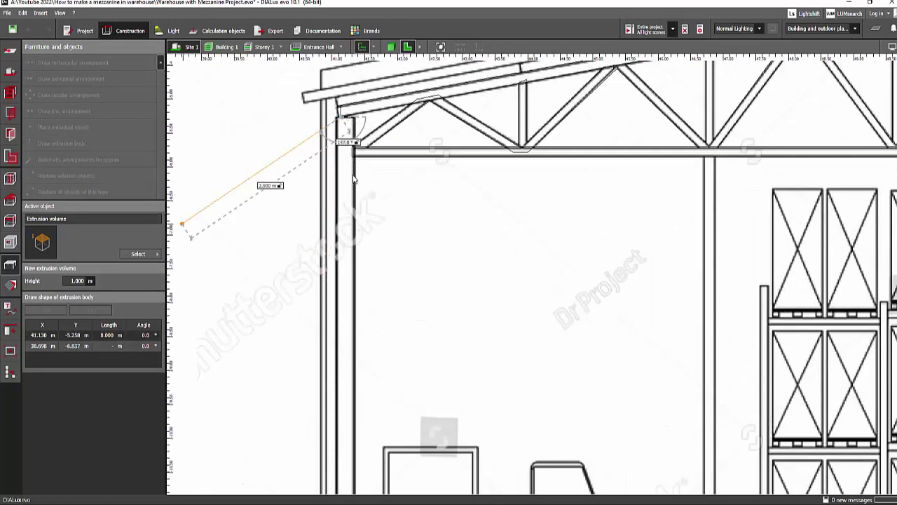
key(Escape)
- Draw a rectangular extrusion body over the left column of the section image, 0.35 m wide and 6.85 m tall
scroll(319, 302, down, 2)
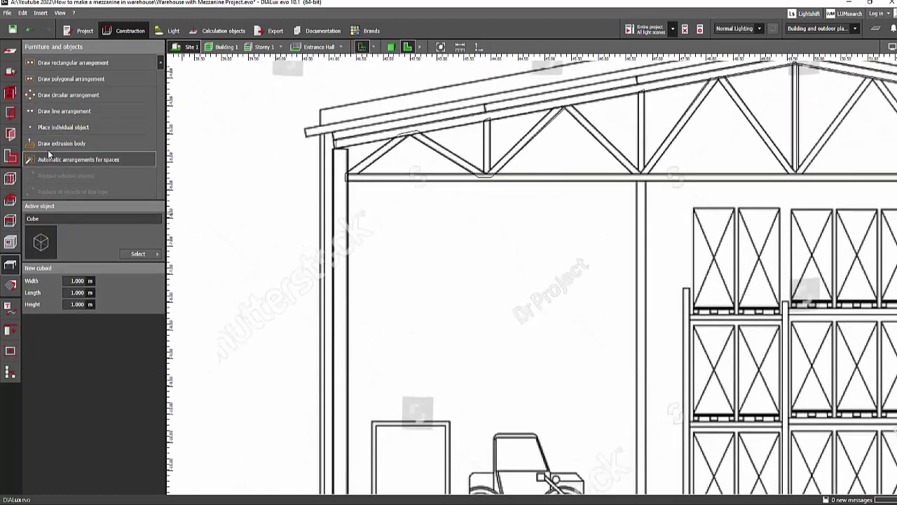
click(61, 143)
scroll(333, 151, up, 2)
click(336, 150)
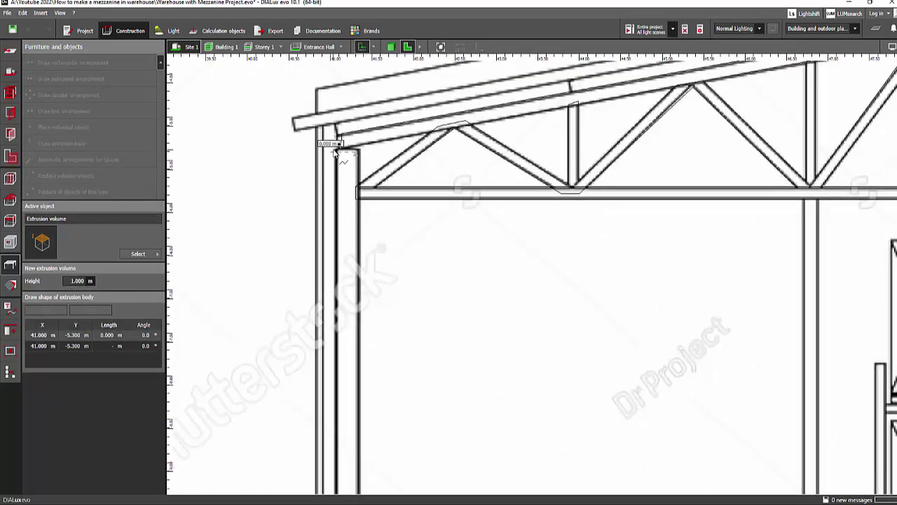
scroll(335, 166, down, 4)
middle_drag(352, 310, 359, 105)
scroll(358, 107, up, 1)
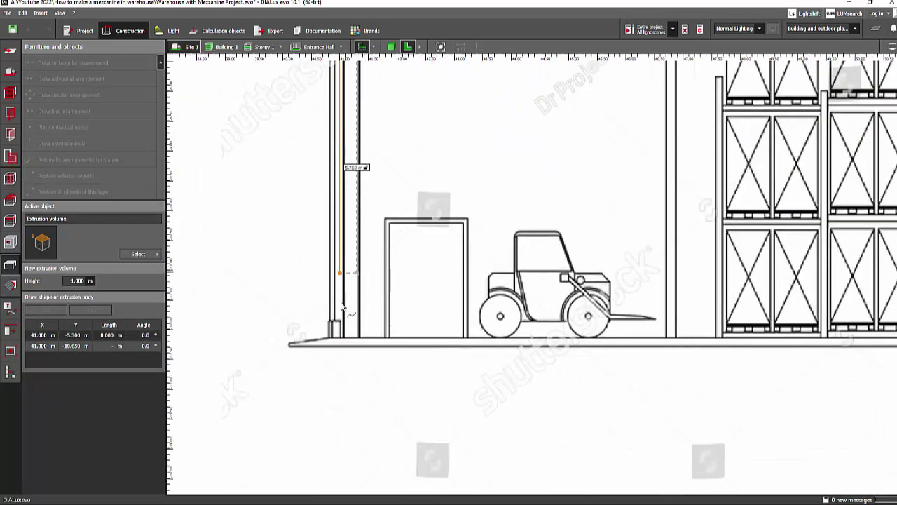
click(342, 342)
click(359, 342)
scroll(359, 329, down, 2)
scroll(359, 125, up, 2)
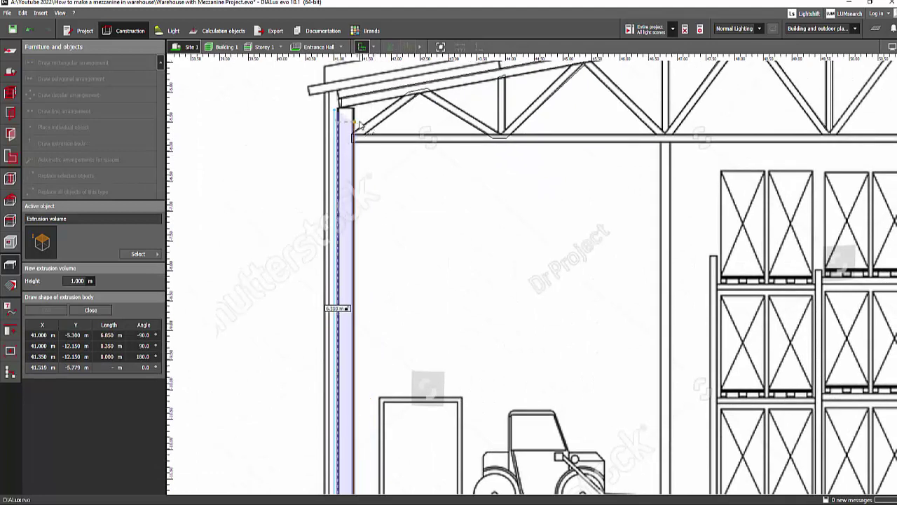
click(348, 114)
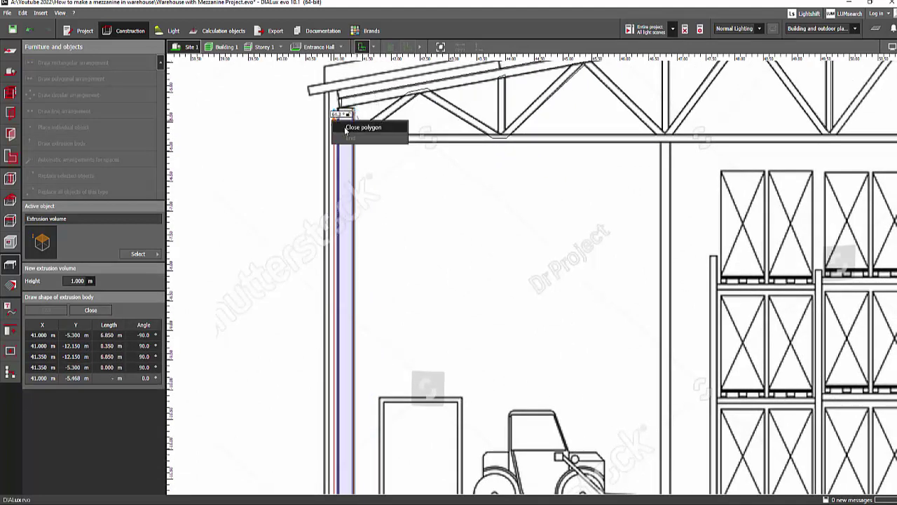
click(352, 137)
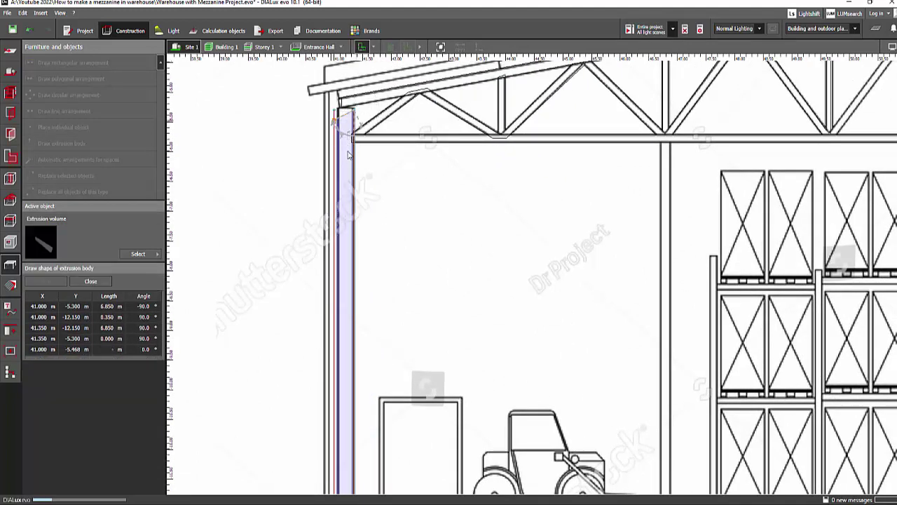
- Stretch the left column upward to meet the top chord, about 6.93 m tall, and set its thickness to 0.15 m
scroll(348, 124, up, 2)
middle_drag(348, 125, 378, 182)
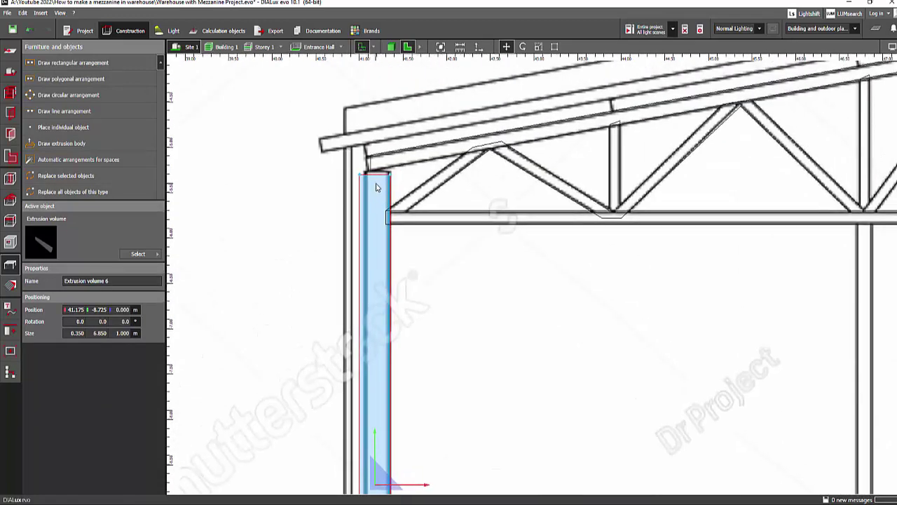
scroll(378, 182, up, 3)
right_click(382, 199)
click(403, 208)
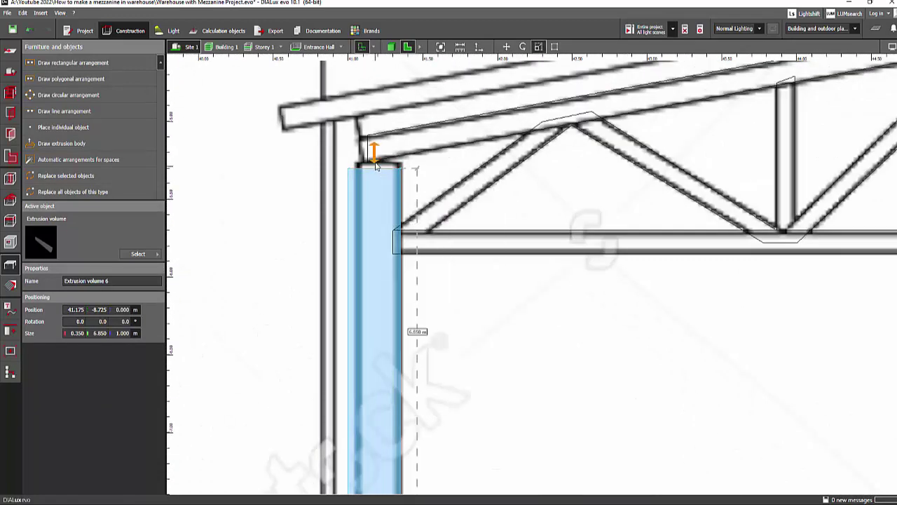
drag(375, 165, 376, 156)
click(119, 334)
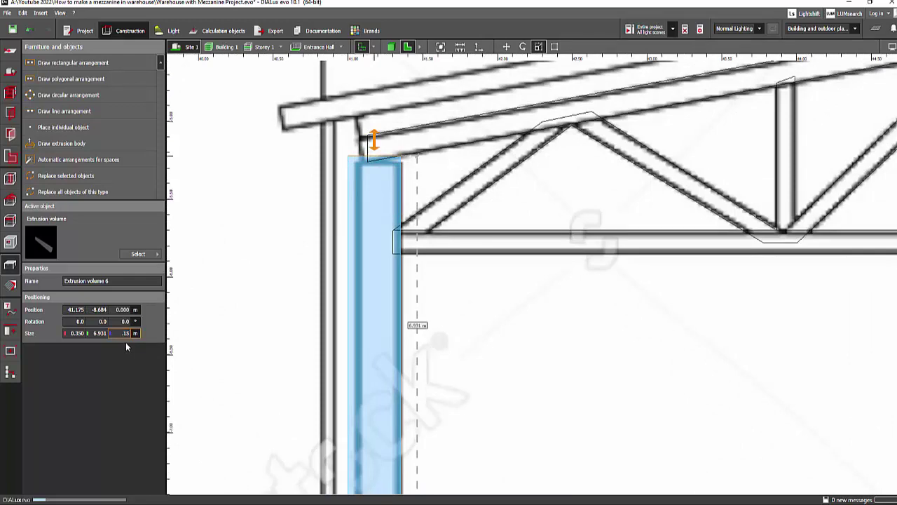
scroll(488, 312, down, 3)
middle_drag(651, 377, 491, 314)
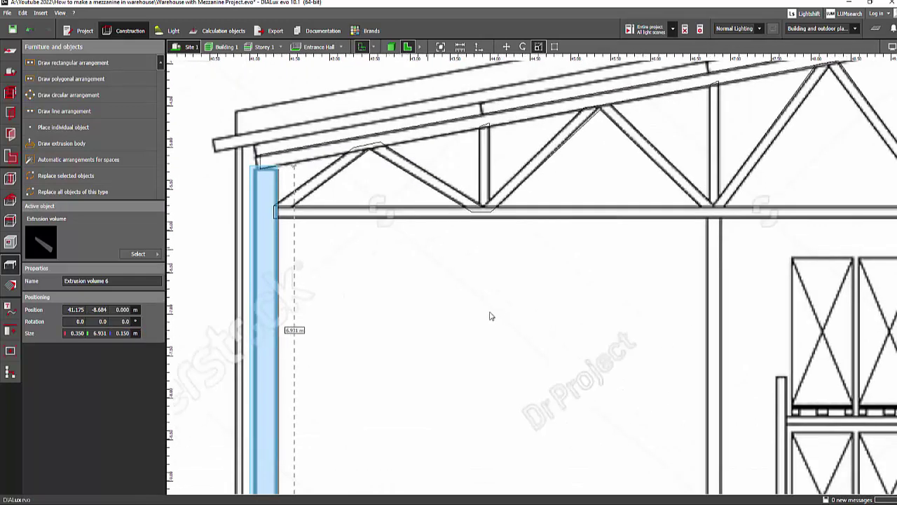
click(489, 313)
- Review the truss and left column in 3D, with the section image shown and hidden
click(391, 47)
mouse_move(577, 267)
right_down()
mouse_move(659, 321)
mouse_move(580, 274)
right_up()
scroll(659, 322, up, 4)
middle_drag(579, 274, 316, 138)
right_drag(315, 137, 385, 157)
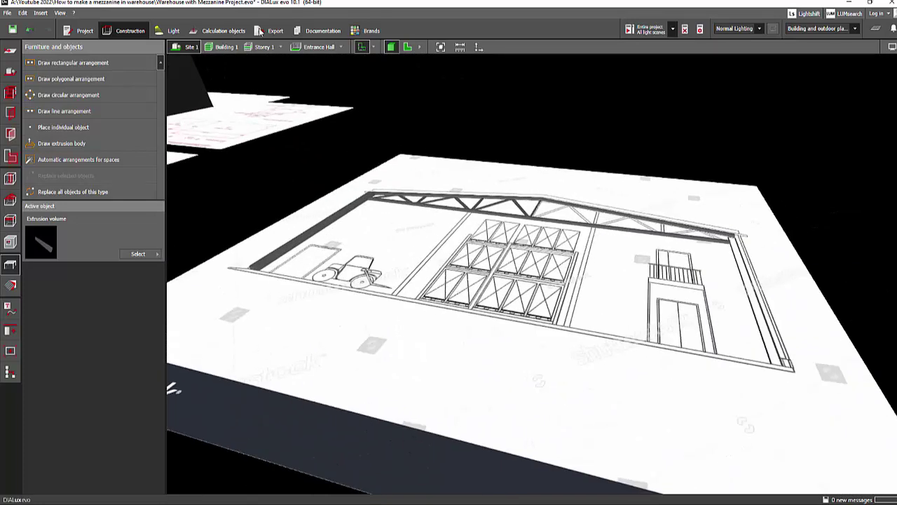
click(362, 47)
drag(290, 154, 312, 203)
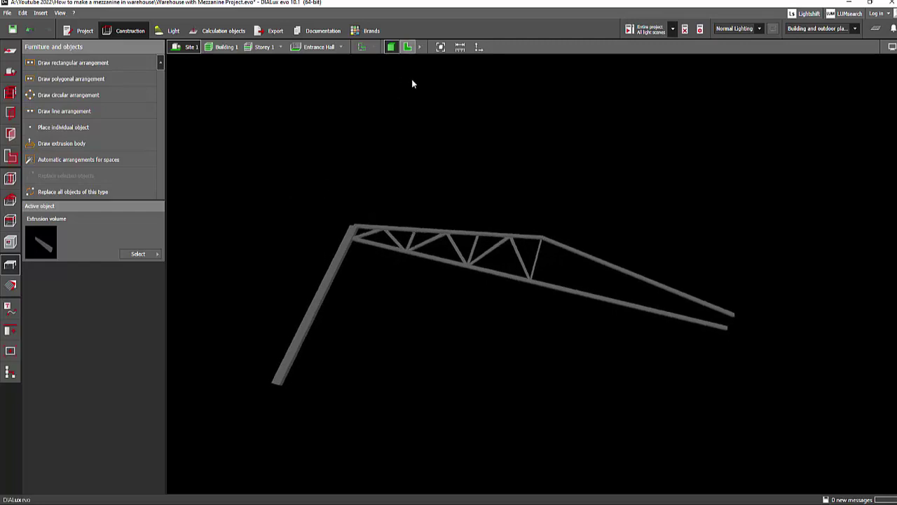
- Select the truss web and the left column together in plan view and duplicate them in place
click(407, 47)
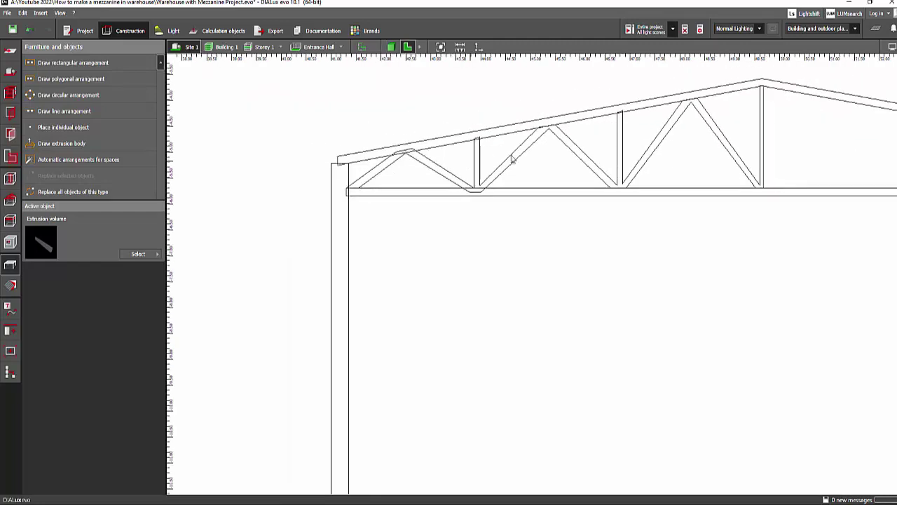
click(517, 175)
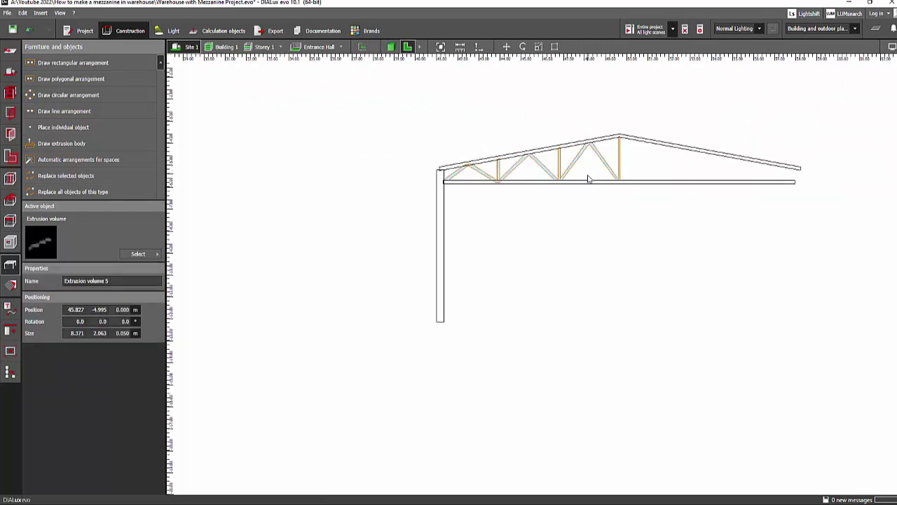
click(440, 240)
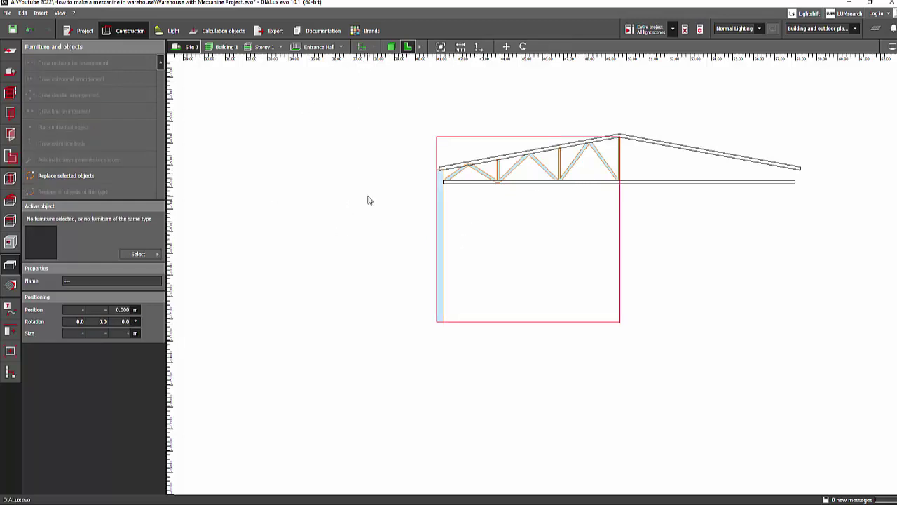
click(410, 199)
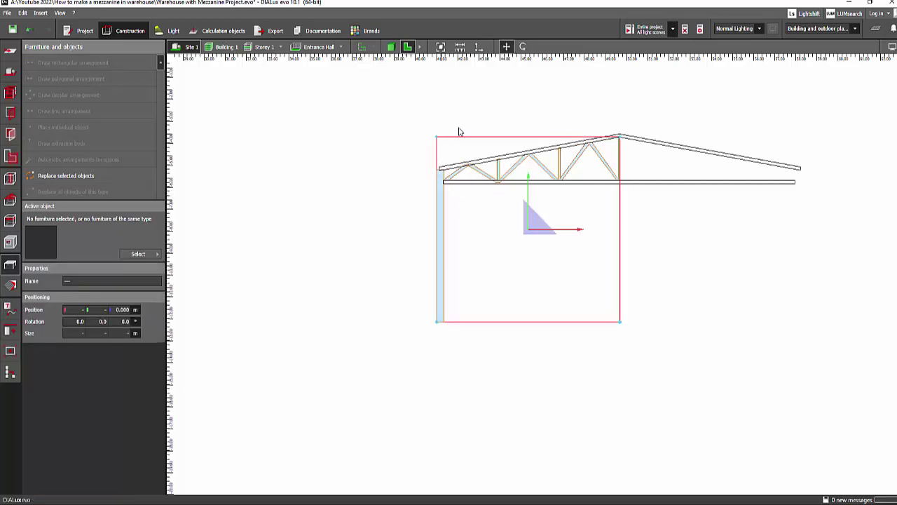
- Rotate the duplicated web and column 180° in the front view to mirror them
click(421, 48)
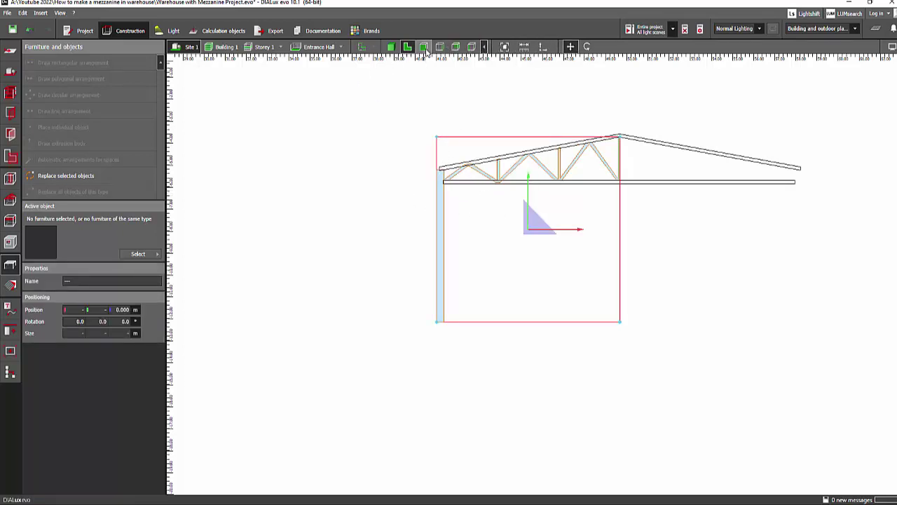
click(424, 49)
scroll(603, 360, up, 2)
middle_drag(649, 302, 354, 289)
scroll(558, 280, up, 2)
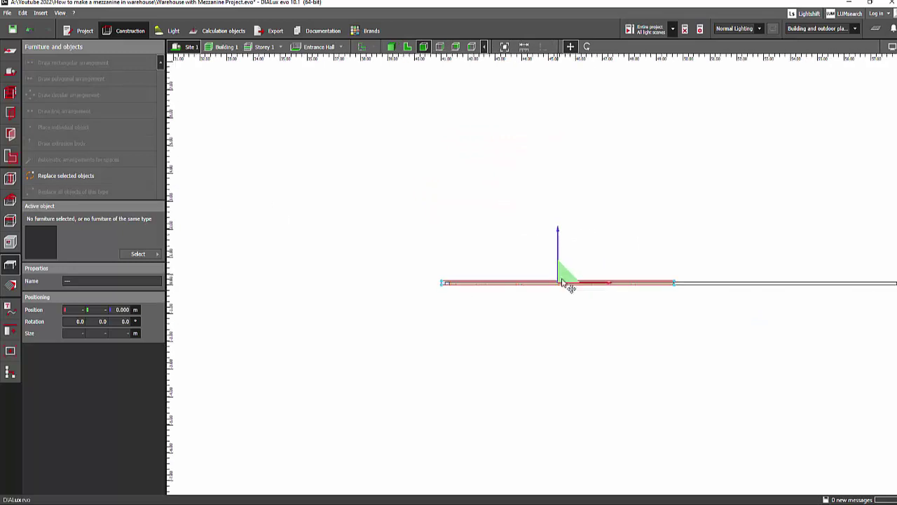
right_click(639, 286)
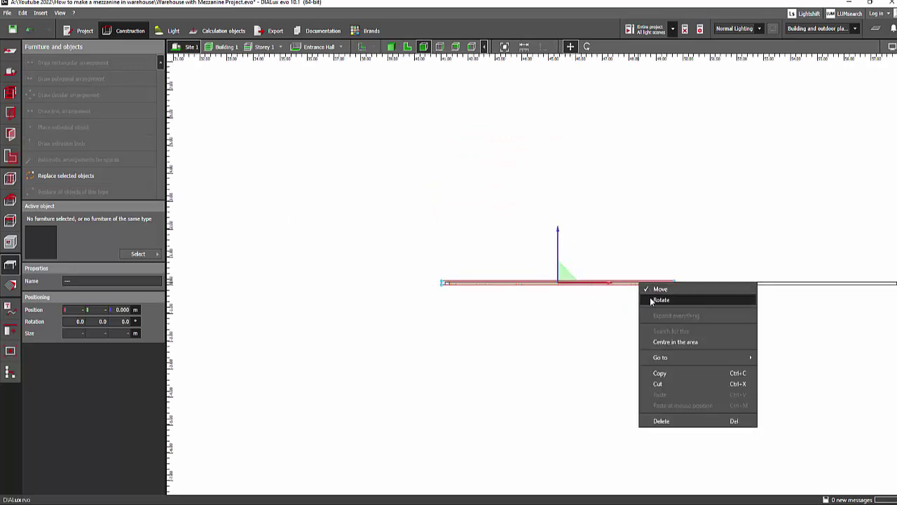
click(660, 300)
drag(559, 227, 555, 384)
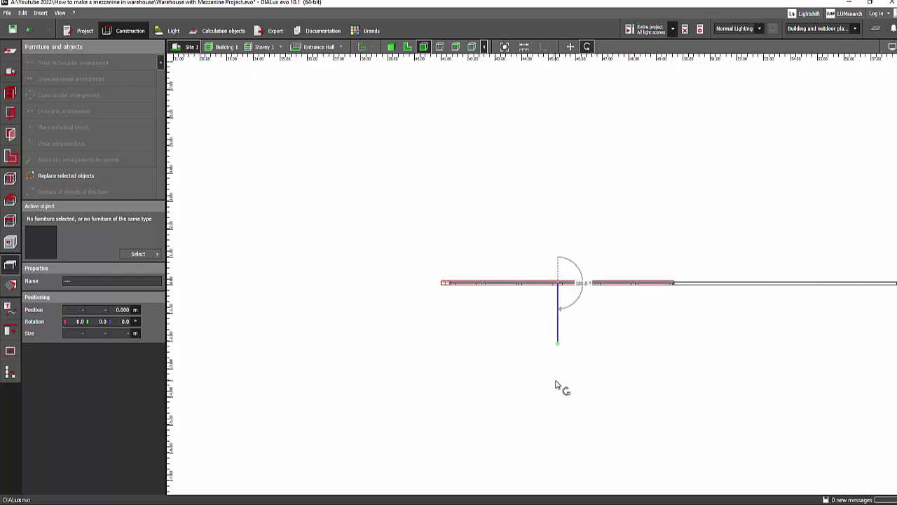
- Move the mirrored web and column in plan view along the X axis to the right half of the truss
click(407, 47)
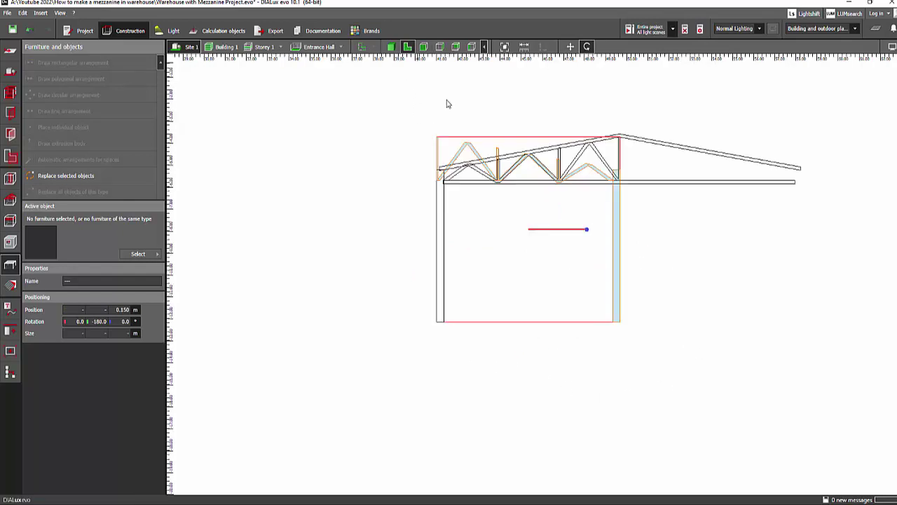
right_click(617, 204)
click(630, 207)
drag(601, 231, 757, 254)
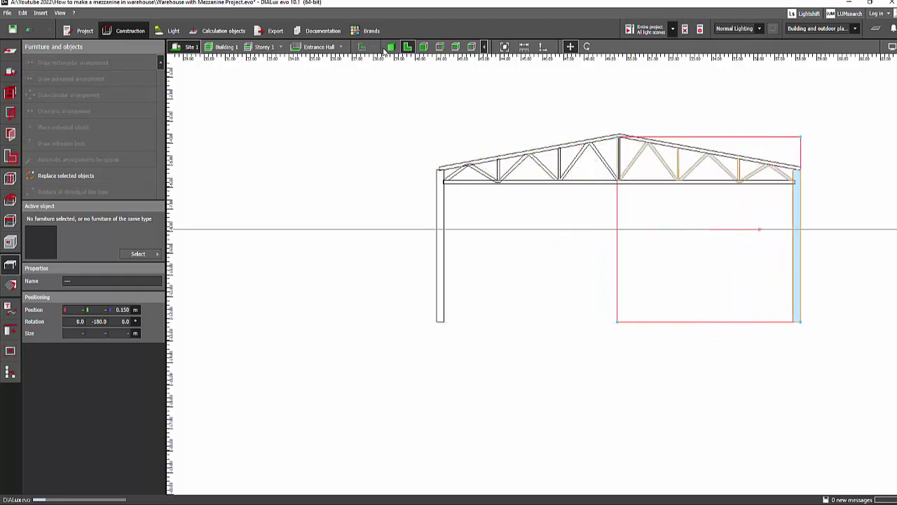
- Show the section image again and nudge the mirrored web and column along X to line up with it
click(361, 45)
middle_drag(678, 164, 537, 170)
scroll(689, 222, up, 2)
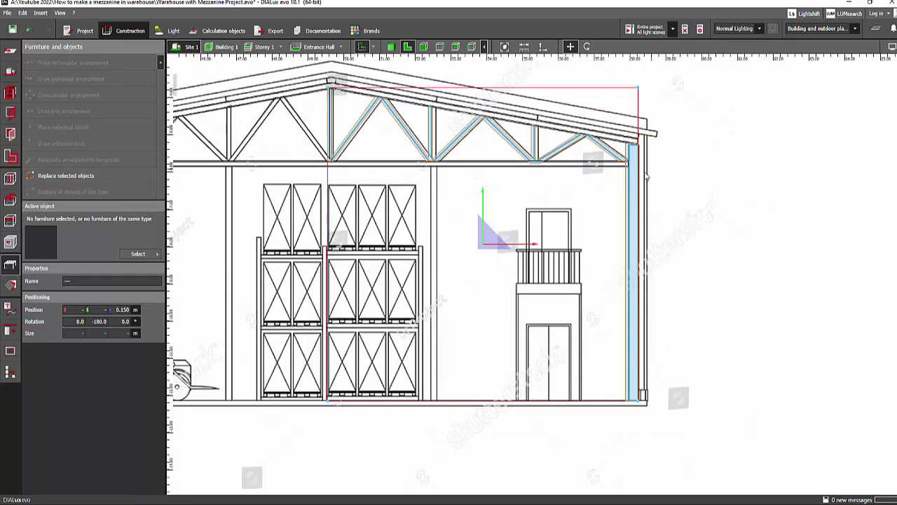
scroll(616, 196, up, 1)
drag(519, 249, 525, 249)
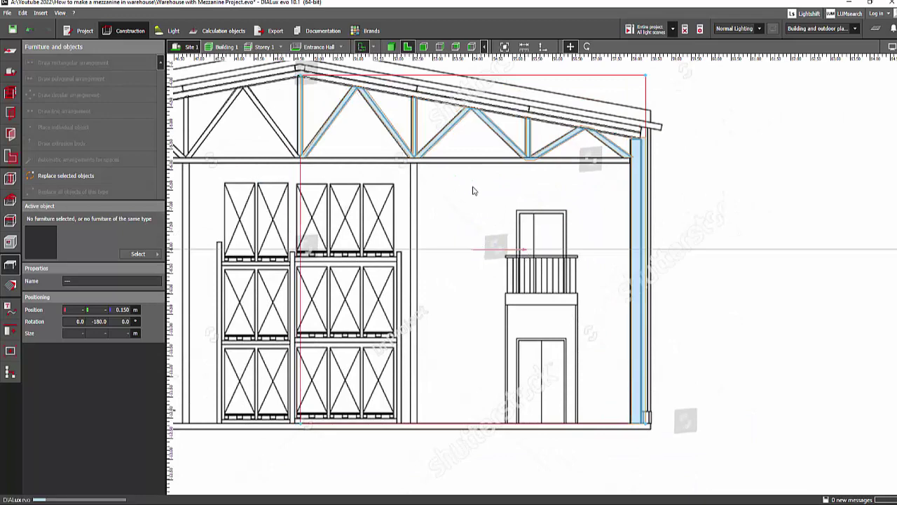
- Hide the section image and inspect the complete truss and both columns from several angles in 3D
click(391, 46)
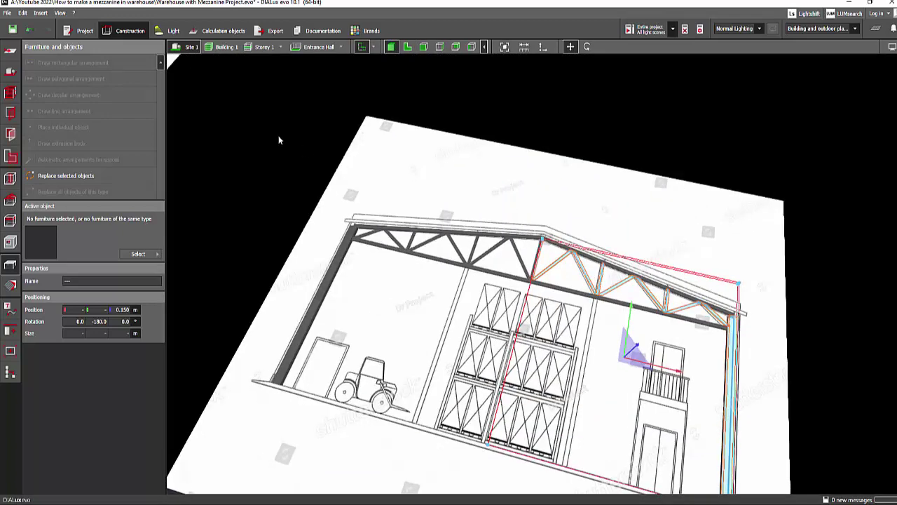
right_drag(278, 135, 410, 68)
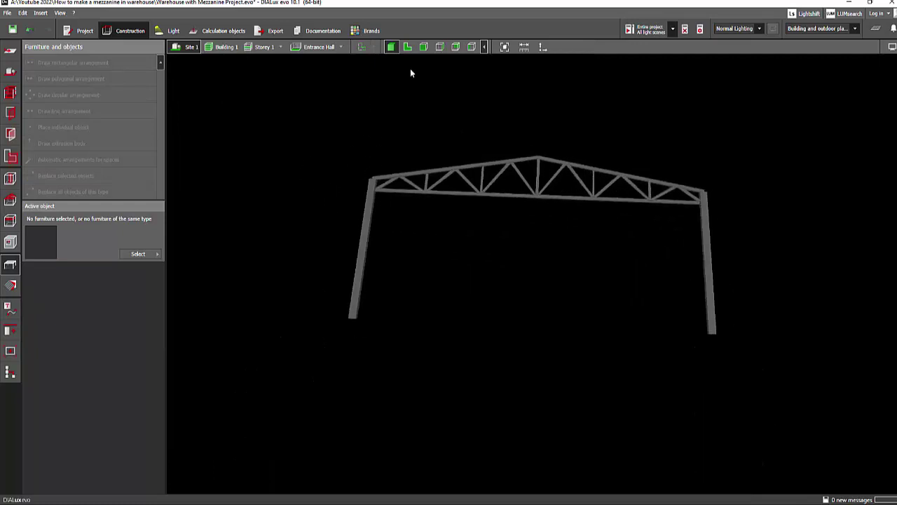
right_drag(472, 202, 316, 249)
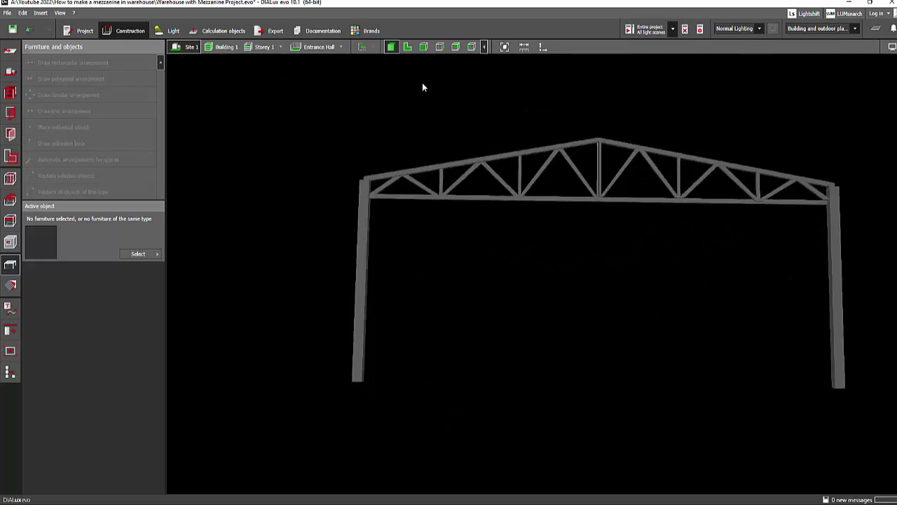
- Select all six extrusion bodies of the truss and columns in plan view and group them
click(407, 47)
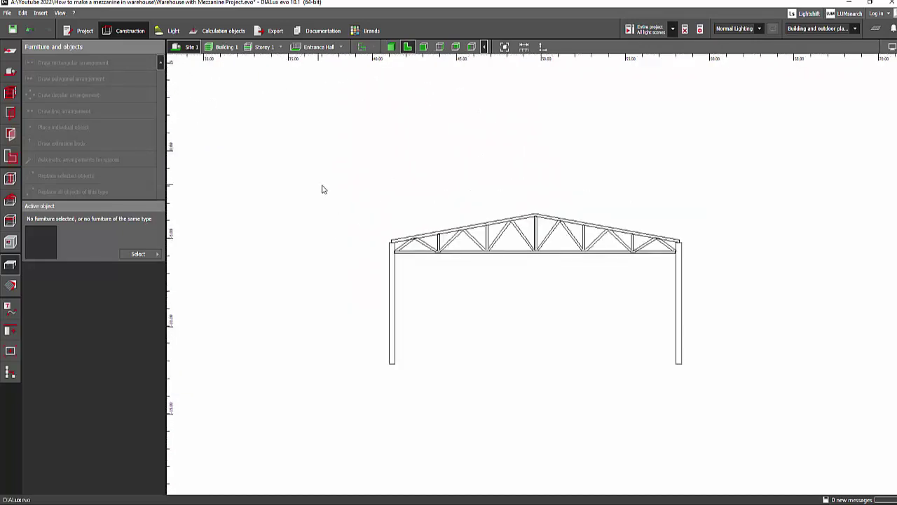
click(605, 394)
click(11, 283)
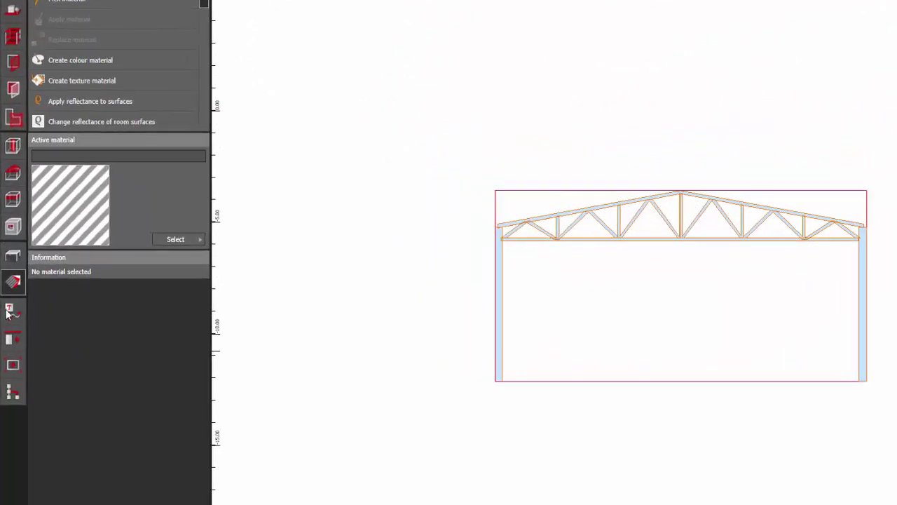
click(9, 308)
click(15, 330)
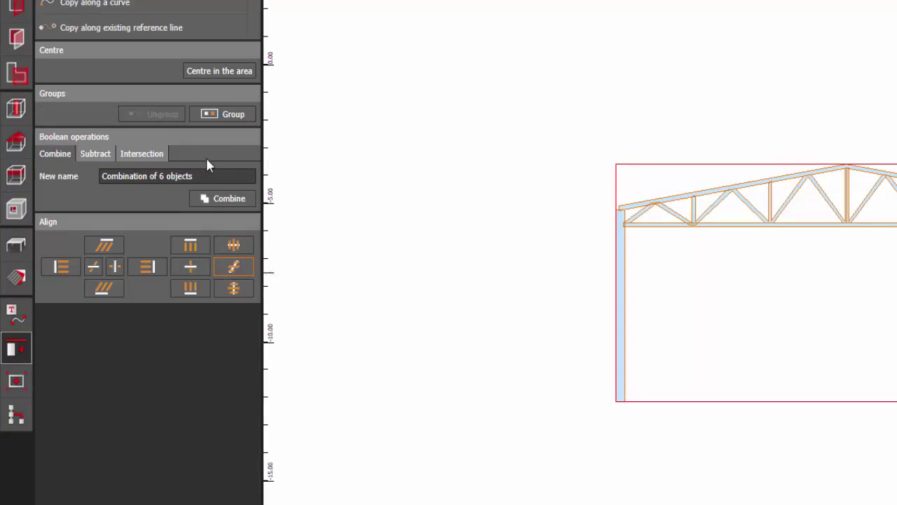
click(227, 121)
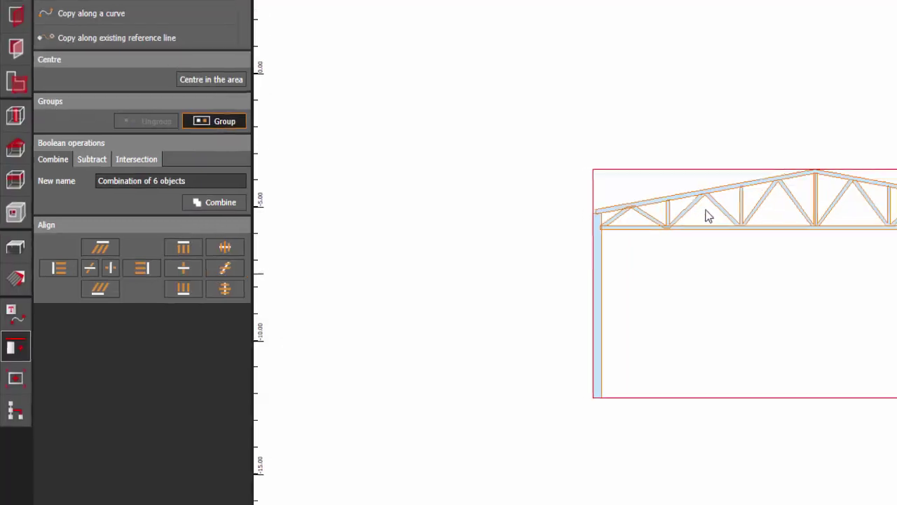
- Rotate the grouped frame 90° in the side view so it stands upright
click(437, 51)
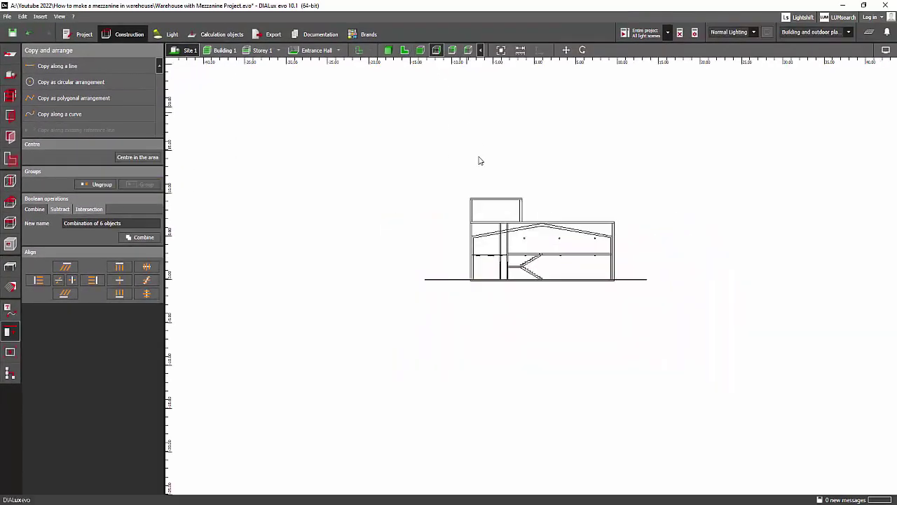
scroll(585, 253, up, 6)
scroll(485, 260, up, 2)
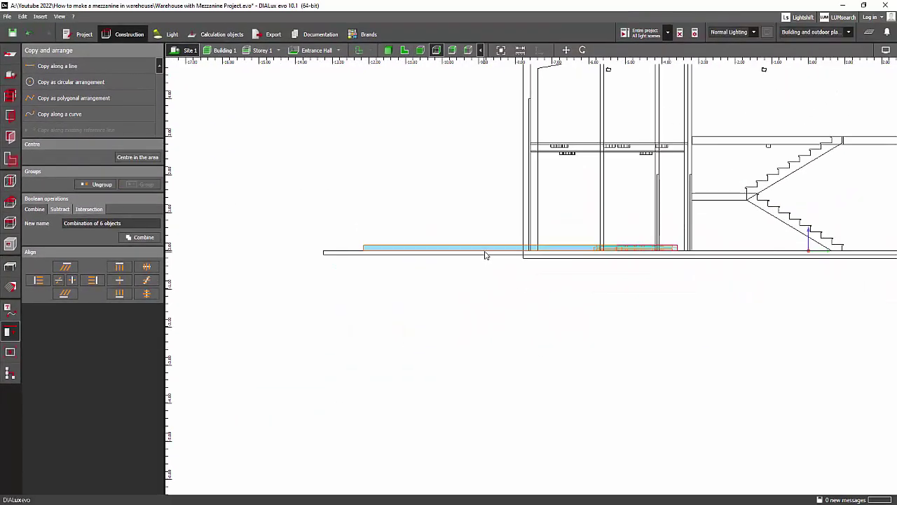
right_click(485, 250)
click(499, 262)
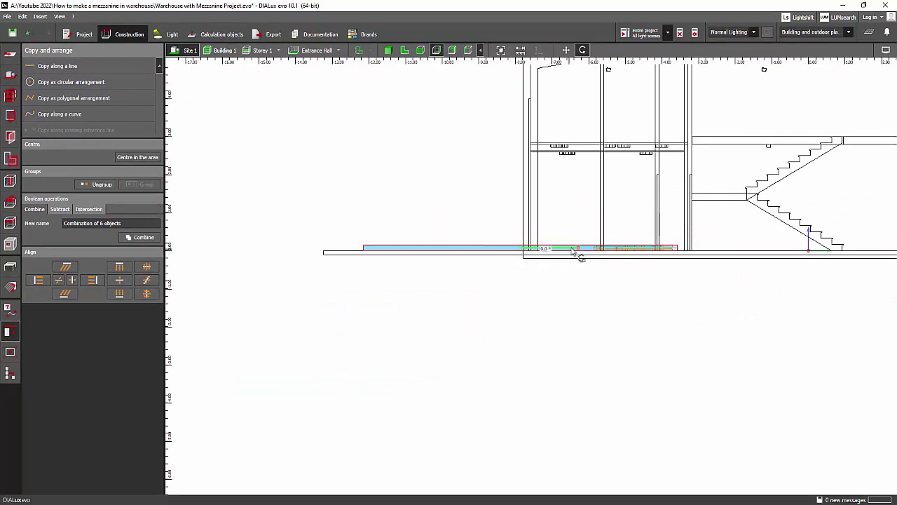
click(525, 188)
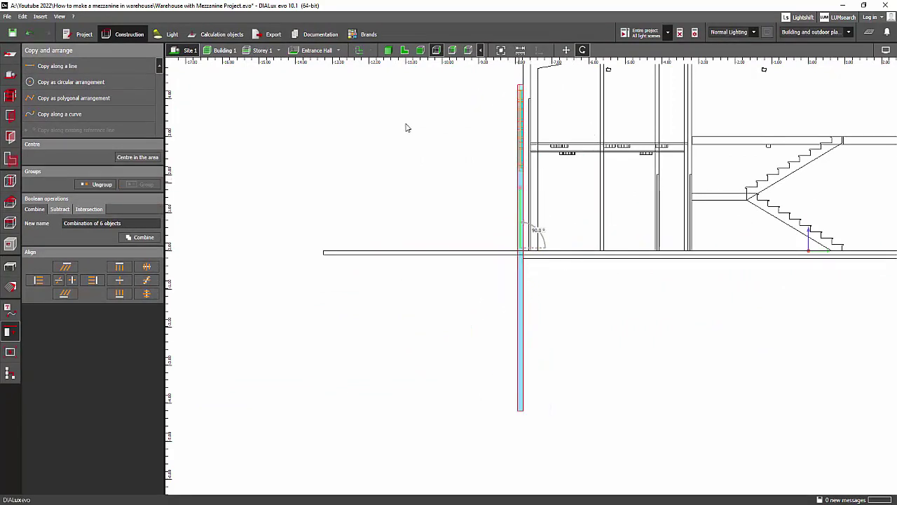
- Move the upright frame in the side view so that its column bases rest on the ground line
right_click(520, 279)
click(530, 281)
drag(517, 412, 477, 252)
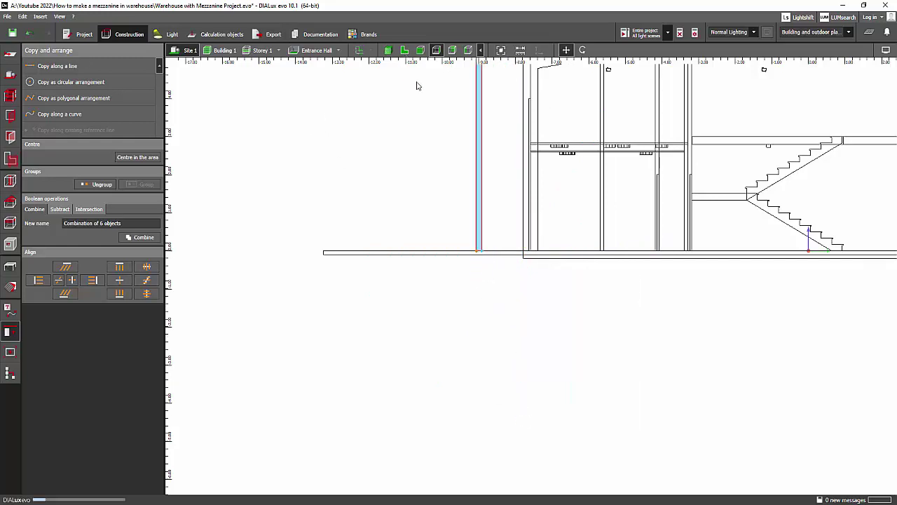
- Move the frame in plan view towards the warehouse, so that it crosses the building's end wall
scroll(405, 158, down, 5)
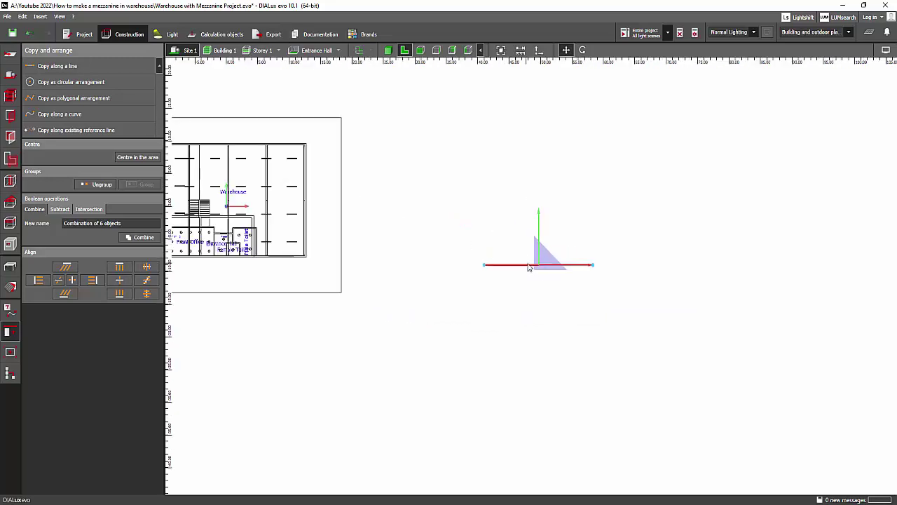
drag(529, 267, 315, 208)
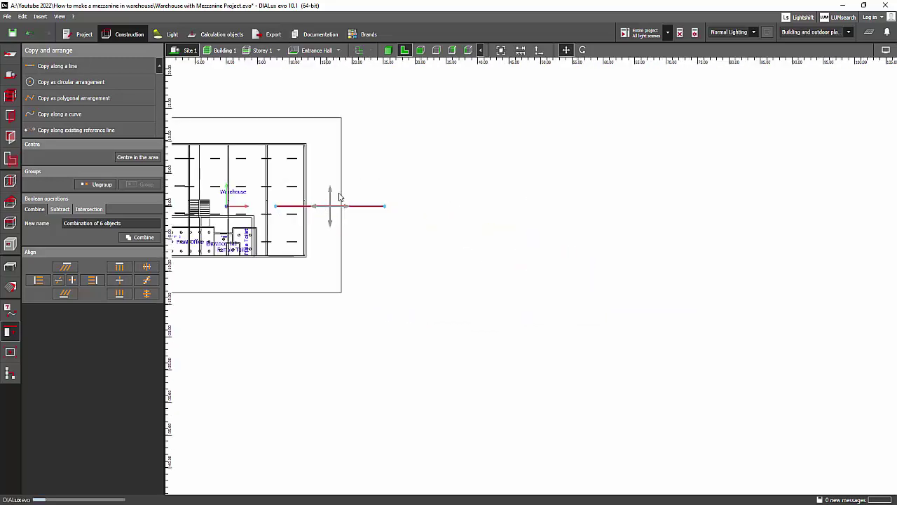
scroll(339, 197, up, 10)
scroll(471, 206, up, 5)
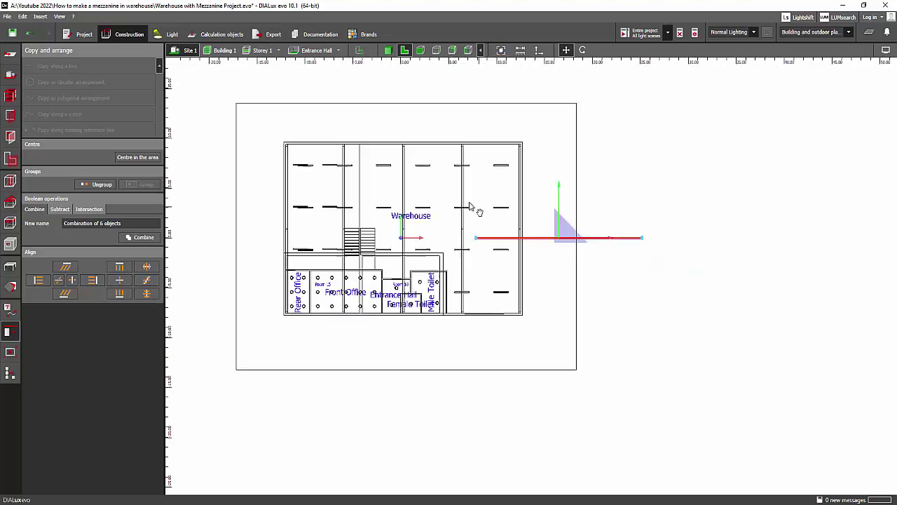
- Rotate the frame 90° in plan view so that it runs parallel to the warehouse's end wall
right_click(527, 233)
click(547, 247)
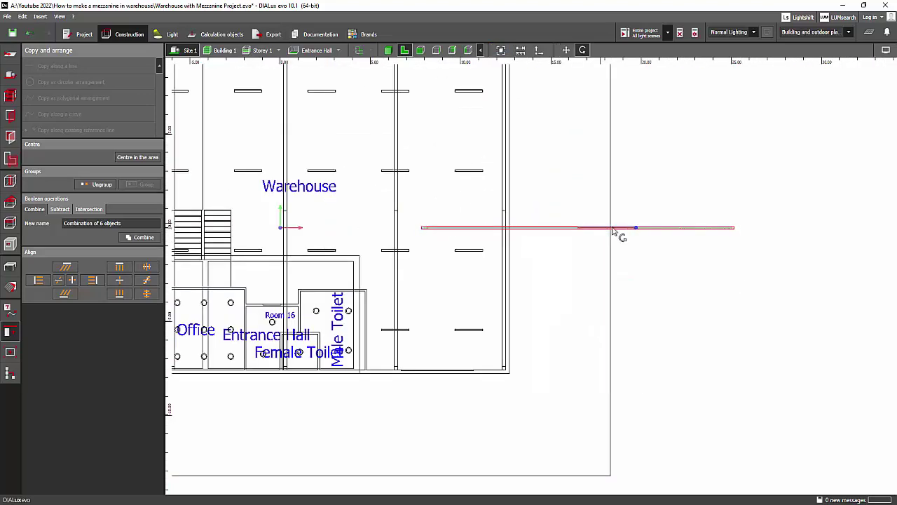
click(579, 189)
scroll(586, 125, down, 1)
middle_drag(587, 125, 585, 176)
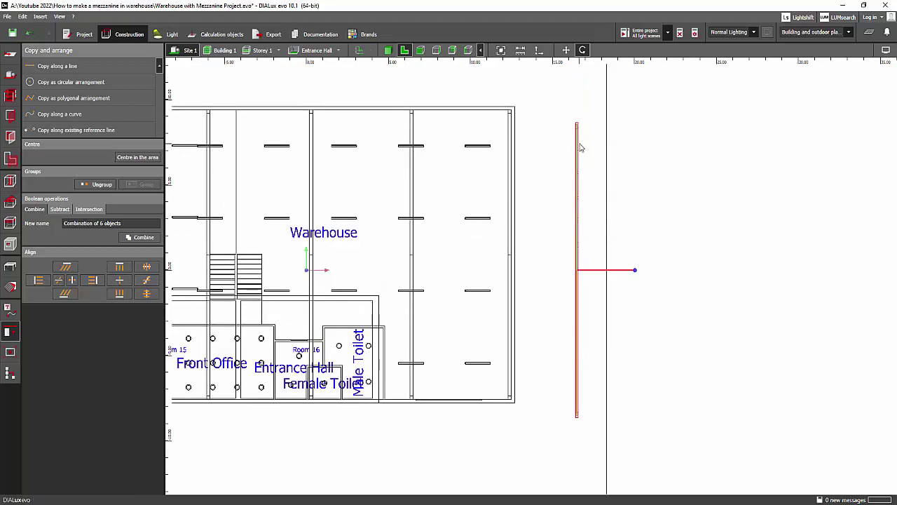
- Move the rotated frame in plan view into the warehouse, just inside the end wall and spanning between the two long walls
right_click(580, 144)
click(584, 150)
drag(584, 125, 505, 118)
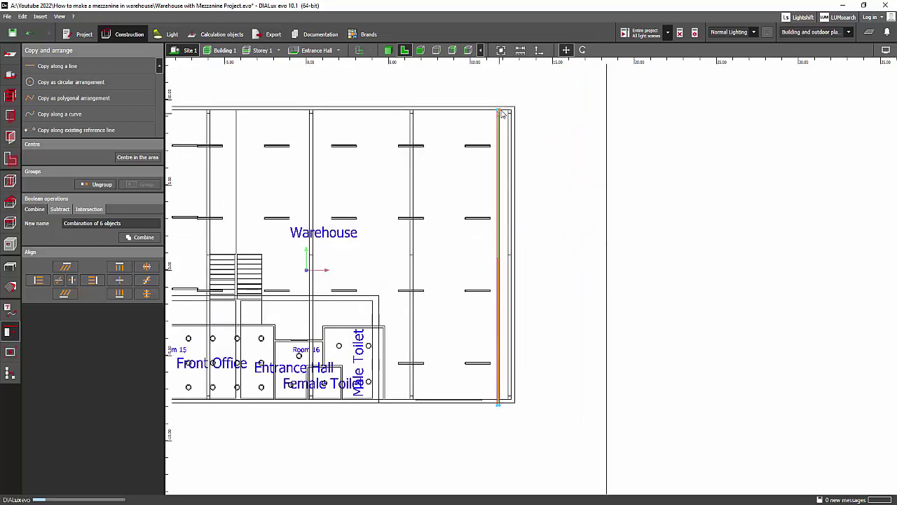
scroll(563, 134, up, 4)
scroll(562, 134, down, 3)
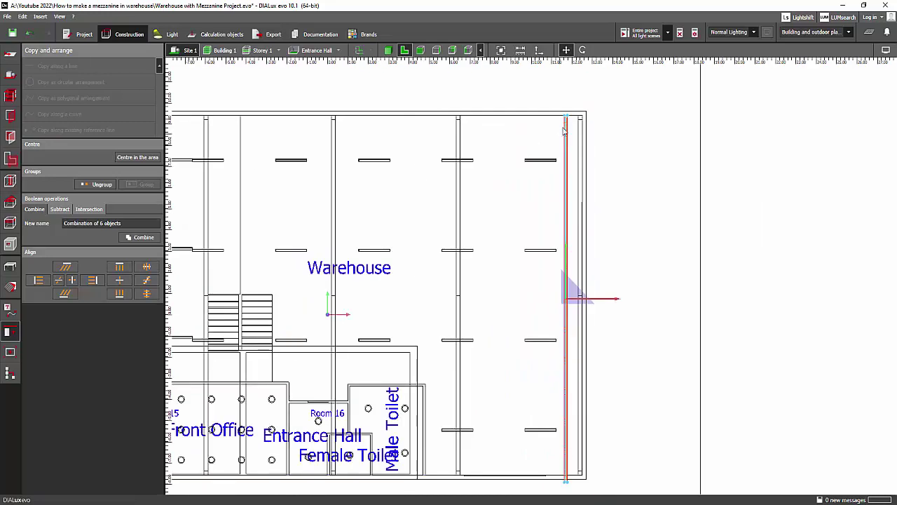
scroll(563, 134, up, 1)
scroll(563, 134, down, 2)
scroll(563, 134, up, 2)
scroll(562, 134, down, 2)
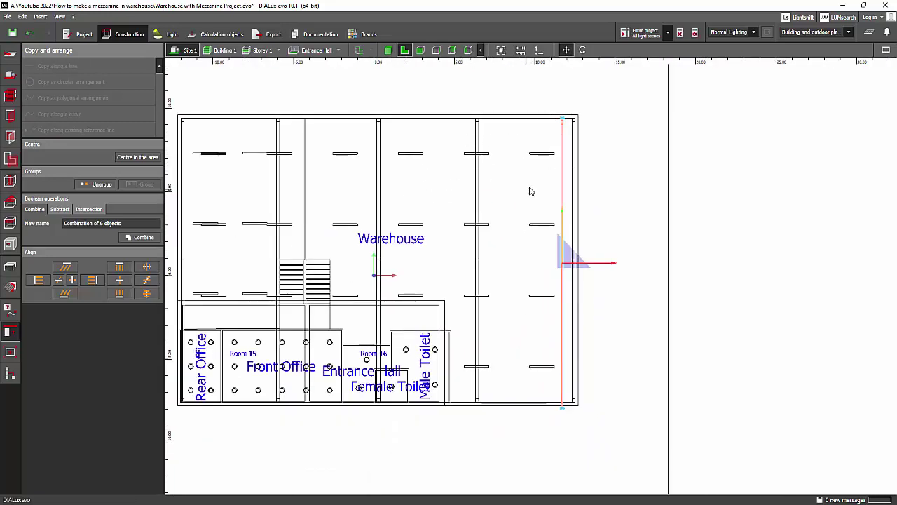
middle_drag(391, 133, 450, 132)
scroll(450, 131, down, 1)
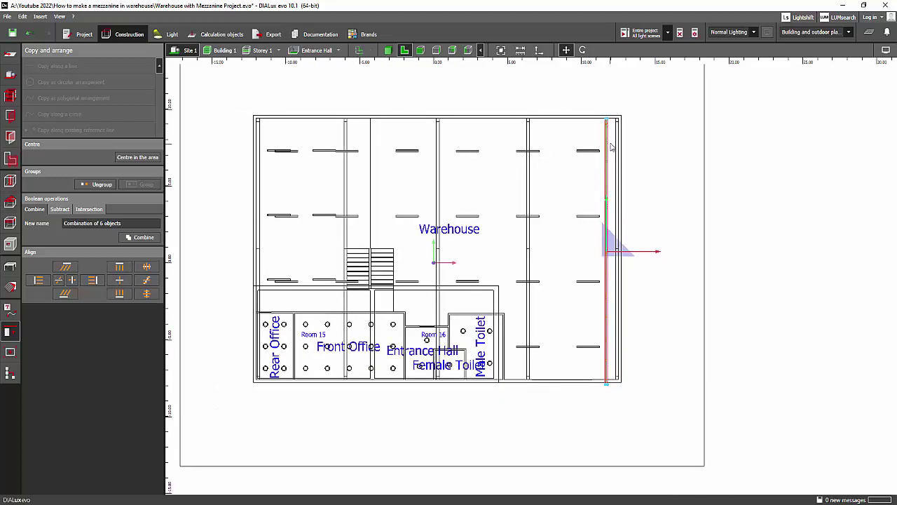
scroll(611, 146, up, 1)
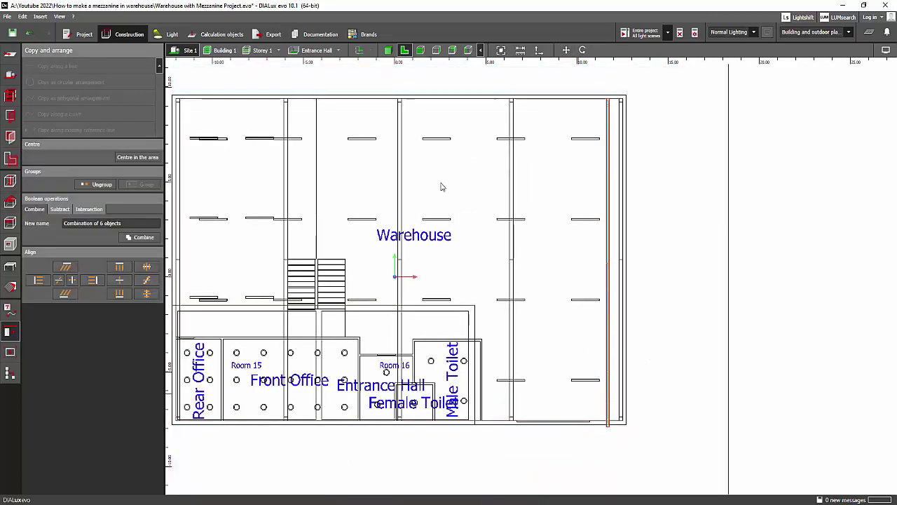
- Inspect the placed frame in 3D from outside and inside the warehouse, comparing it with the existing portal frames and roof
click(387, 49)
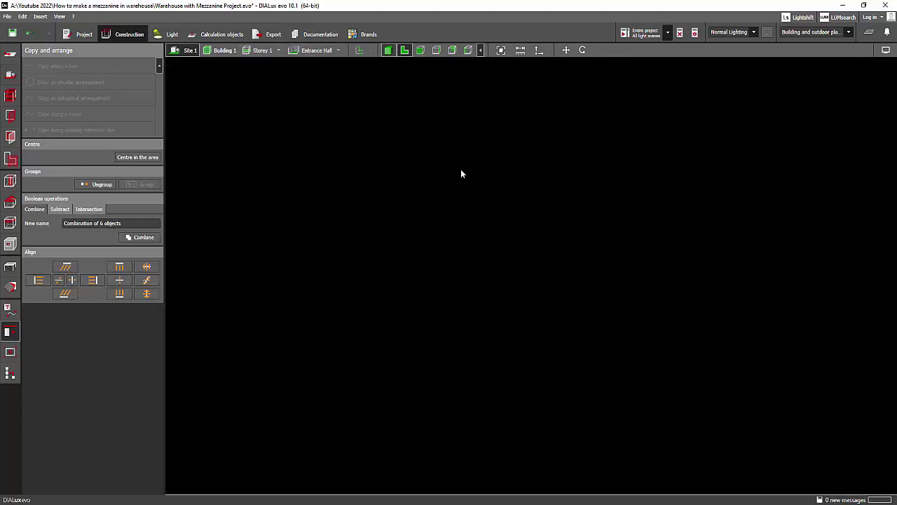
click(506, 53)
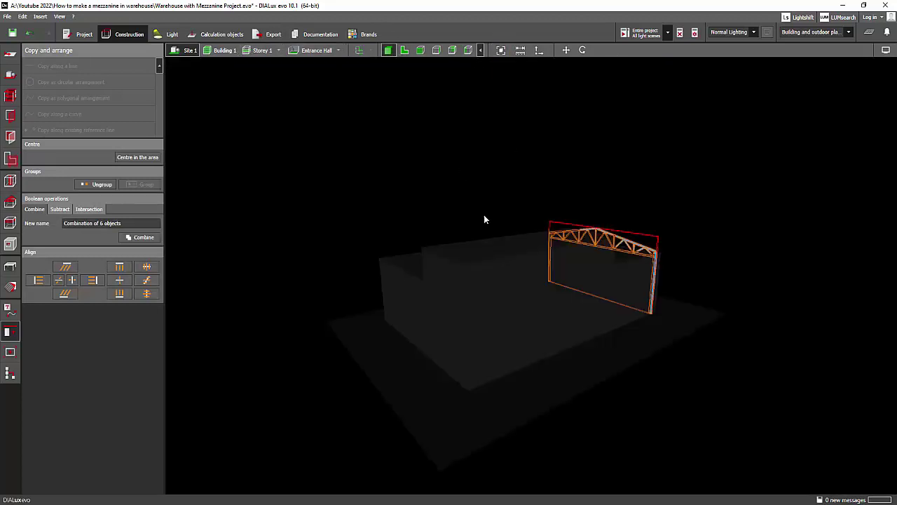
right_drag(483, 215, 372, 211)
scroll(519, 286, up, 4)
right_drag(520, 286, 476, 303)
scroll(735, 301, up, 2)
scroll(545, 253, up, 2)
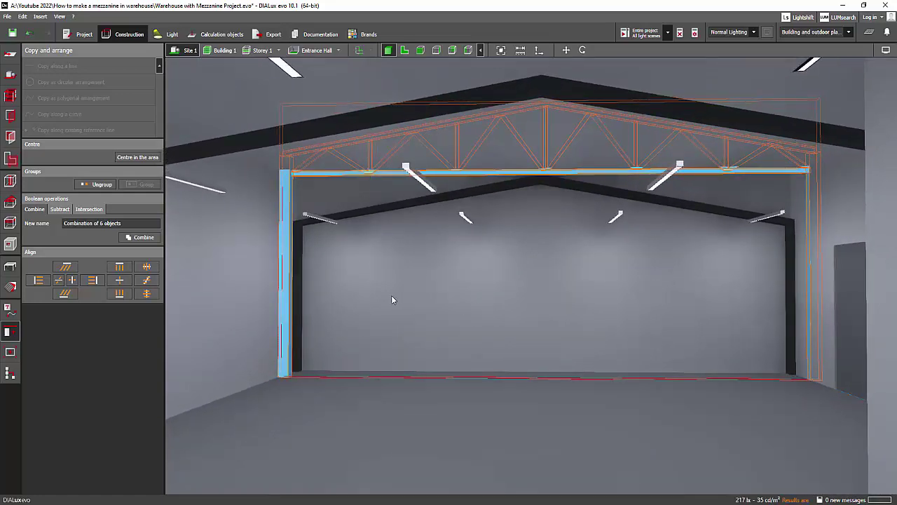
right_drag(422, 243, 412, 264)
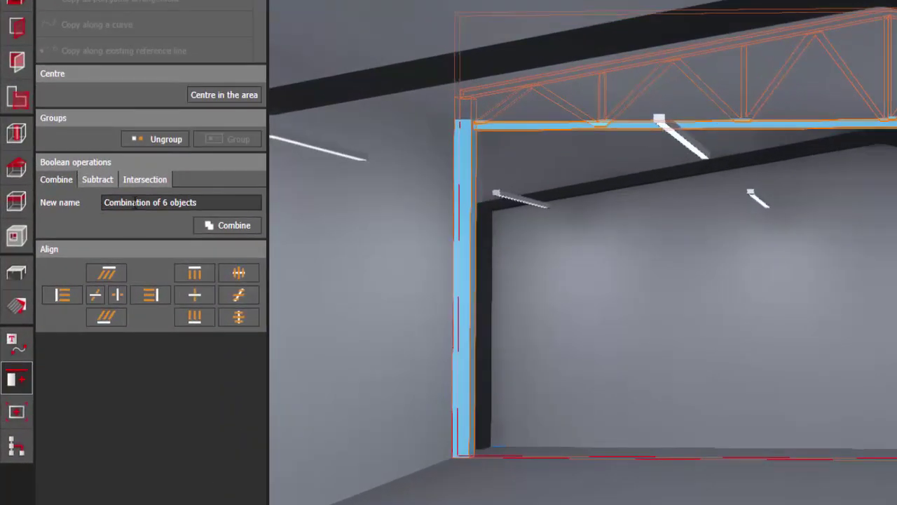
- Combine the six frame objects into a single object named "trusses"
click(135, 203)
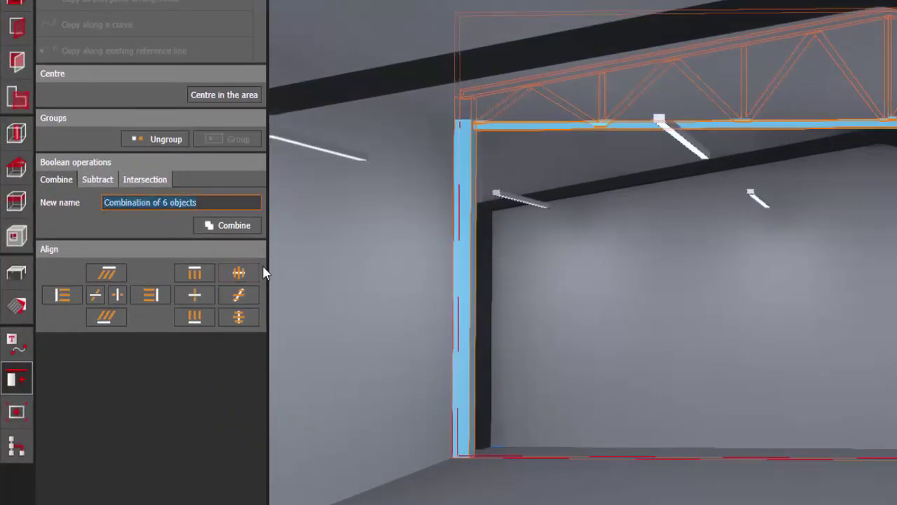
text(trusses)
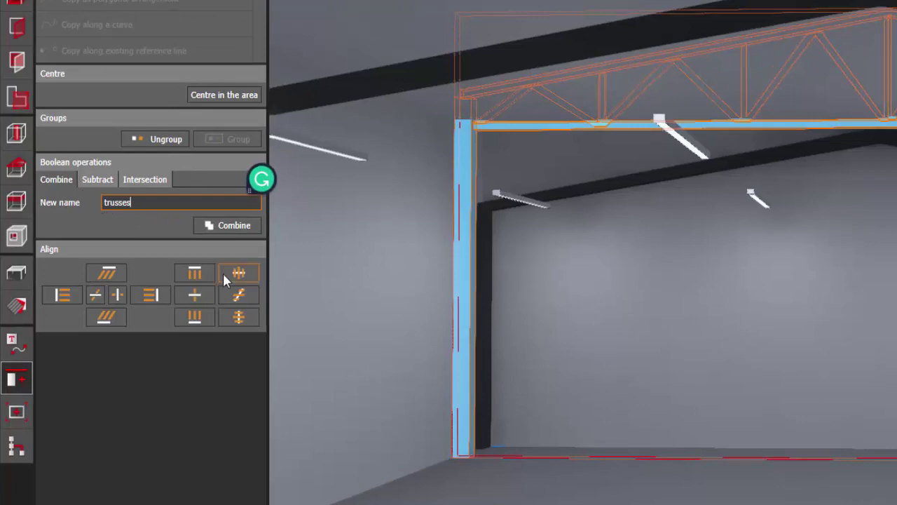
click(242, 224)
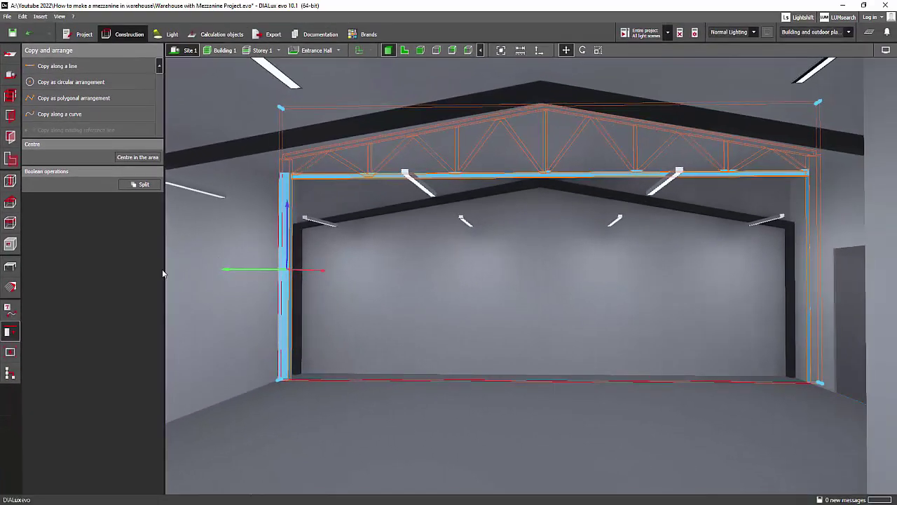
- Scale the combined truss frame in the side view to a height of 6.100 m so that it fits under the roof line
middle_drag(624, 201, 621, 212)
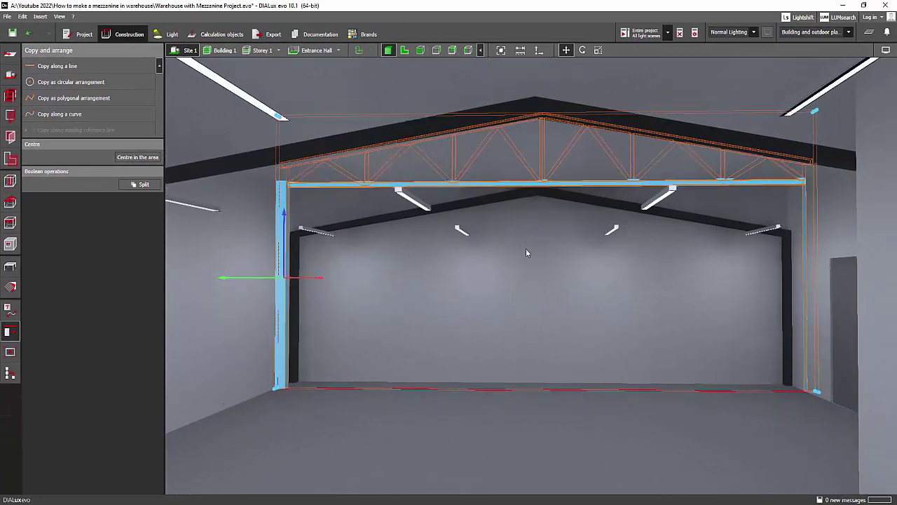
mouse_move(526, 248)
right_down()
mouse_move(554, 229)
mouse_move(524, 231)
right_up()
click(435, 50)
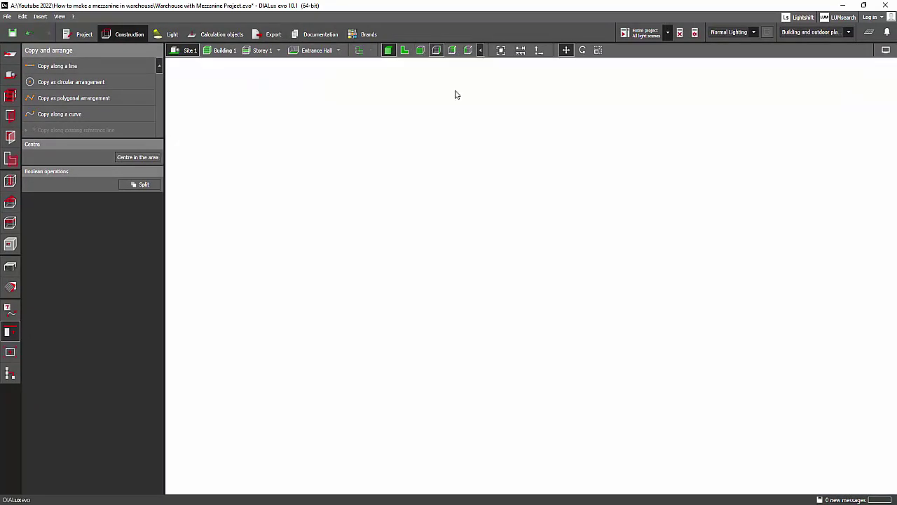
middle_drag(567, 128, 525, 130)
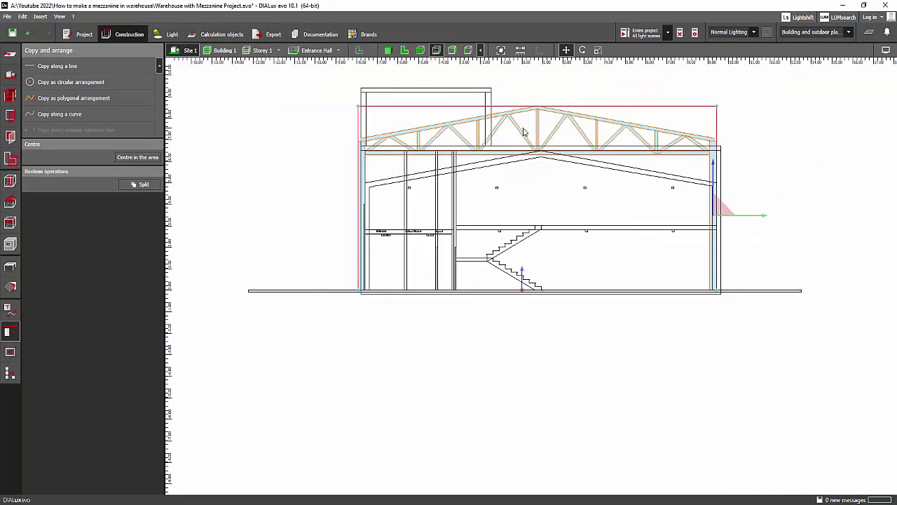
scroll(524, 129, up, 1)
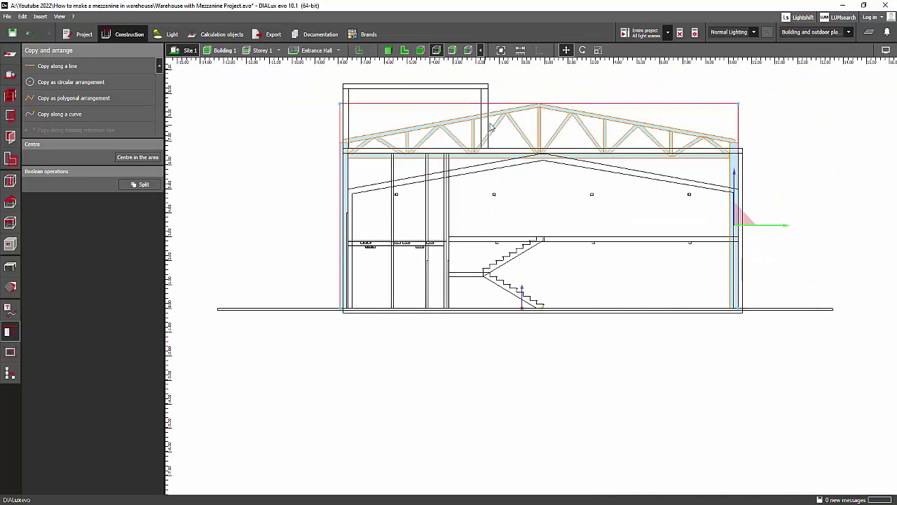
right_click(566, 122)
click(585, 148)
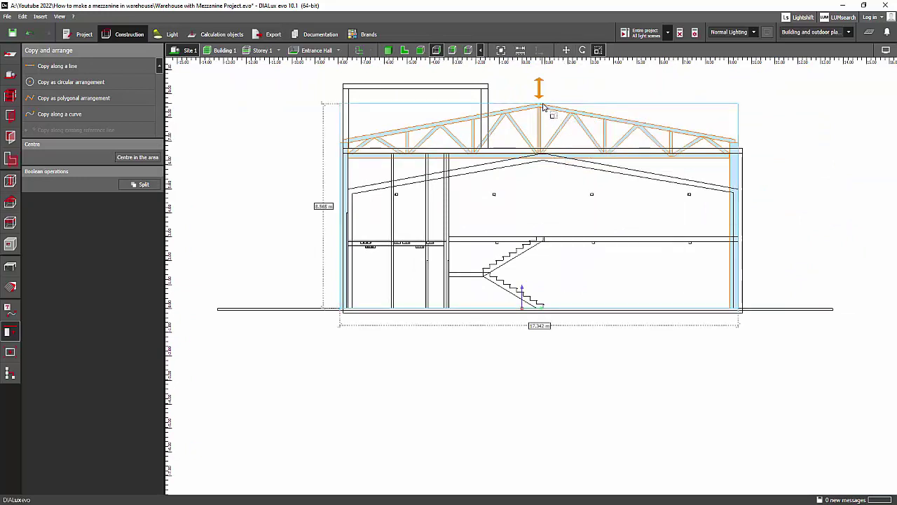
drag(543, 106, 545, 162)
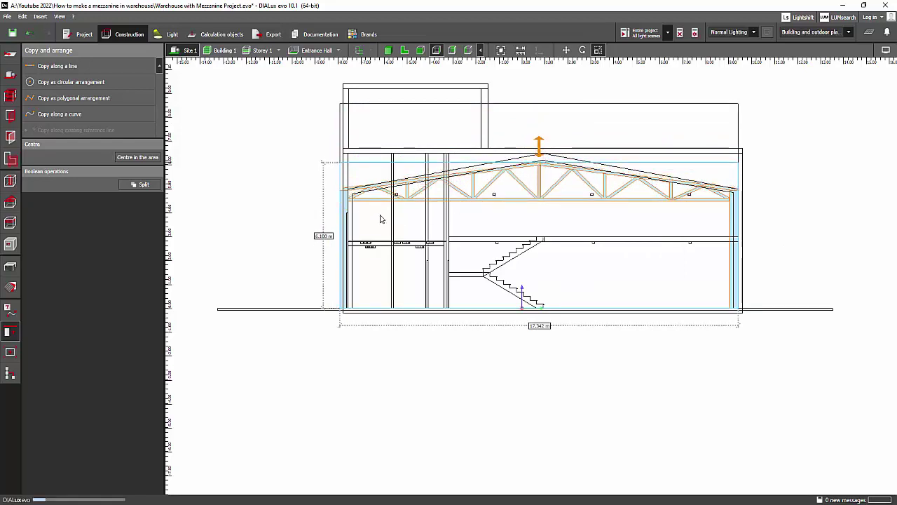
- Narrow the truss frame from both sides to a width of about 16.59 m so that its columns fit between the warehouse walls
scroll(337, 231, up, 2)
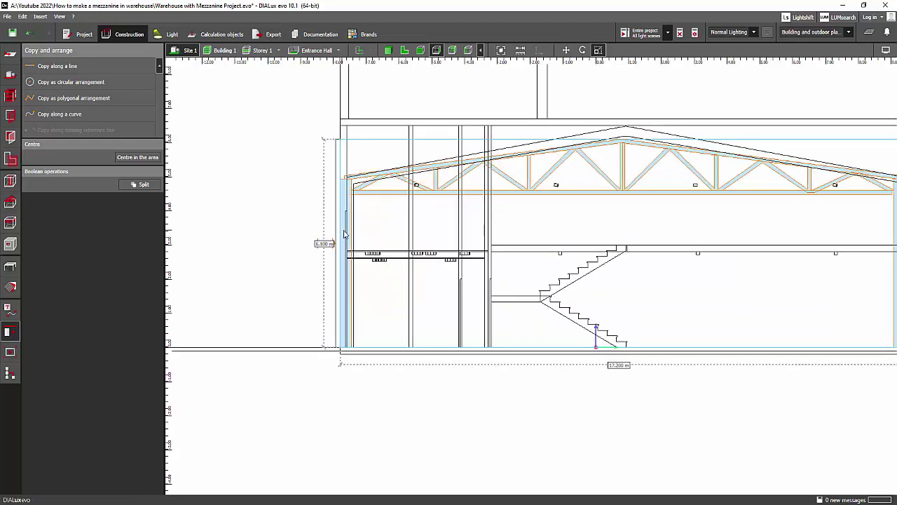
scroll(347, 237, up, 1)
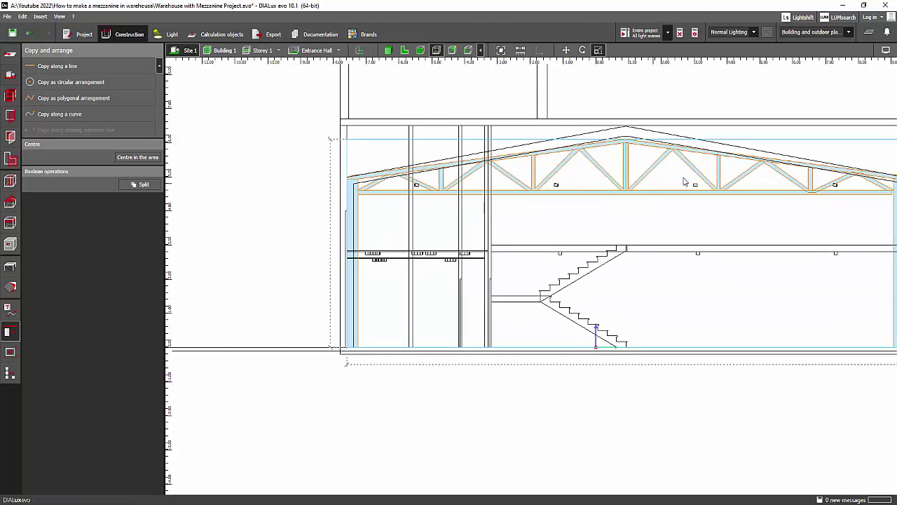
middle_drag(683, 181, 479, 180)
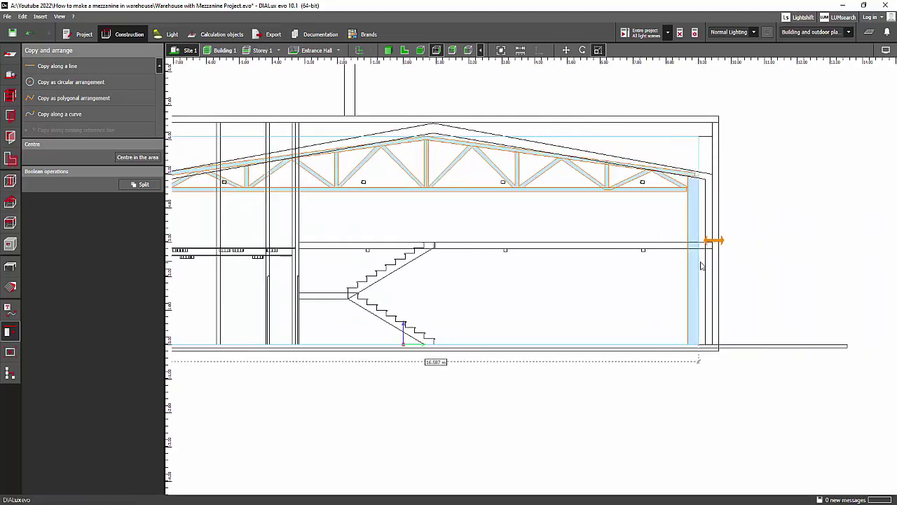
click(742, 159)
- Check the resized truss frame in 3D from inside the warehouse and the whole building from outside
click(389, 51)
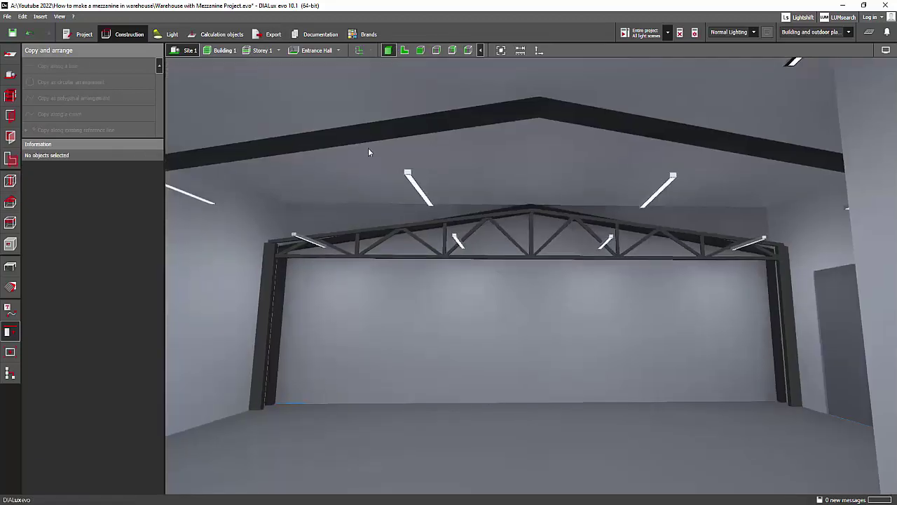
right_drag(362, 178, 374, 203)
drag(373, 202, 348, 90)
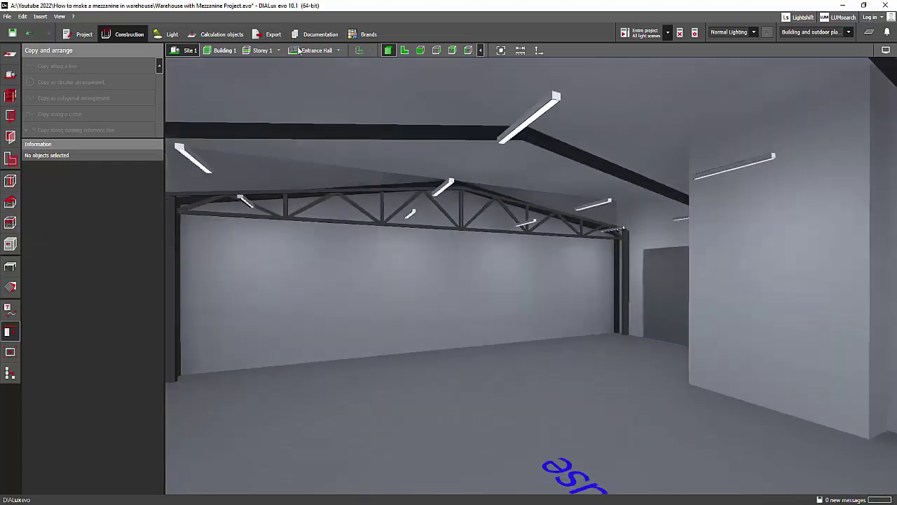
click(500, 50)
right_drag(442, 145, 401, 81)
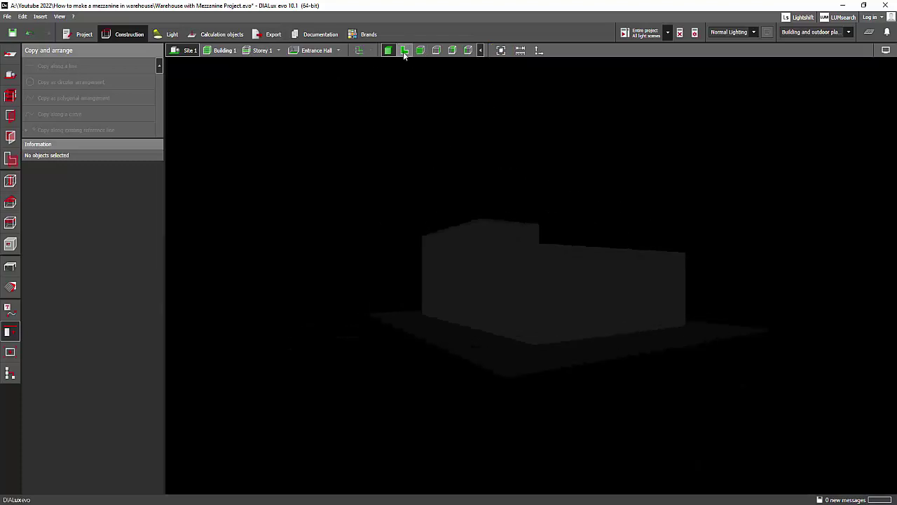
click(420, 50)
click(388, 50)
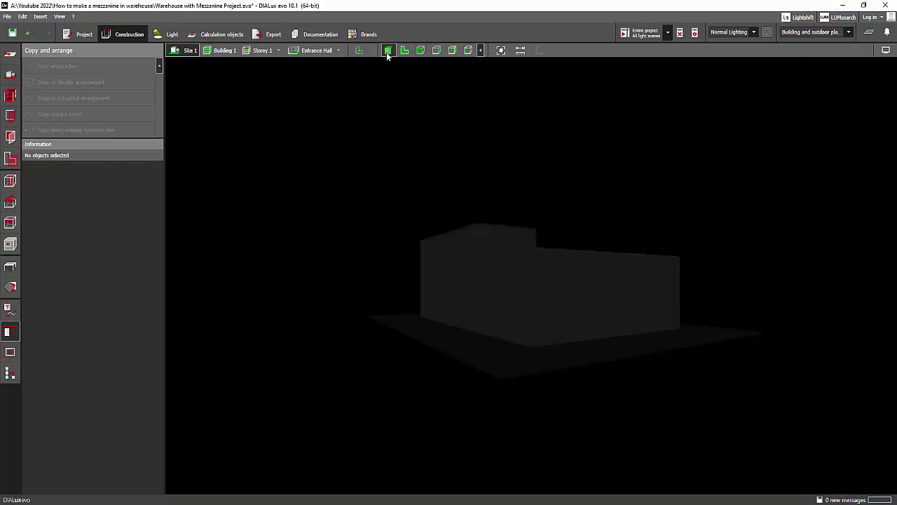
- Switch to Storey 1 and view the whole storey with its frames from above in 3D
click(273, 55)
right_drag(464, 201, 506, 217)
right_drag(579, 205, 528, 205)
drag(528, 202, 362, 101)
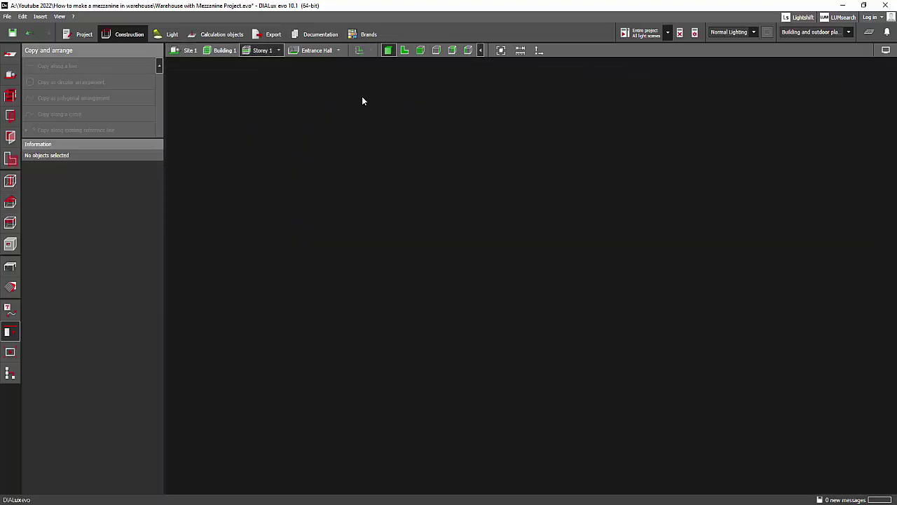
click(499, 52)
right_drag(397, 156, 365, 192)
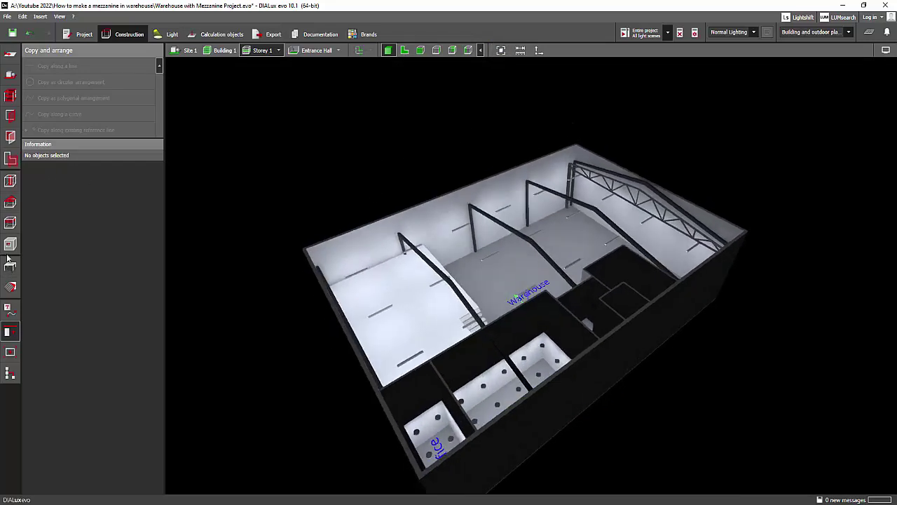
- Place a double-pitch roof automatically over Storey 1
click(10, 204)
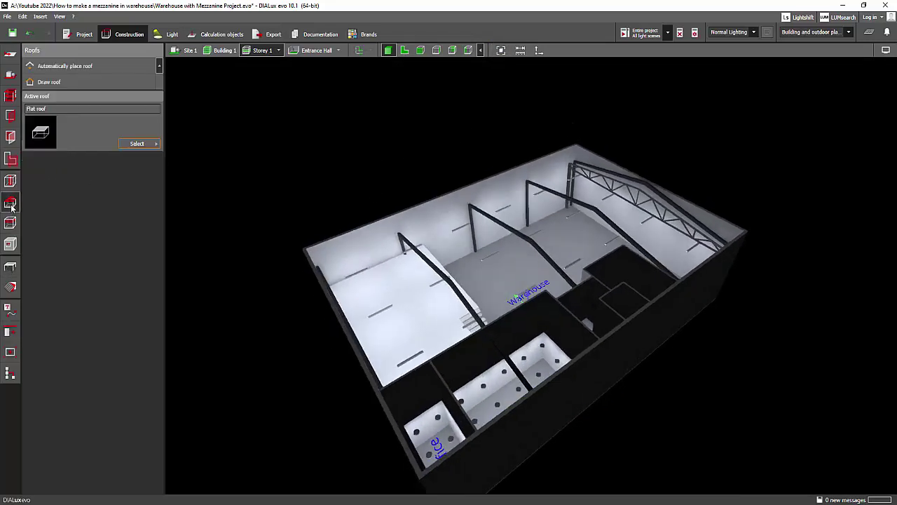
click(138, 144)
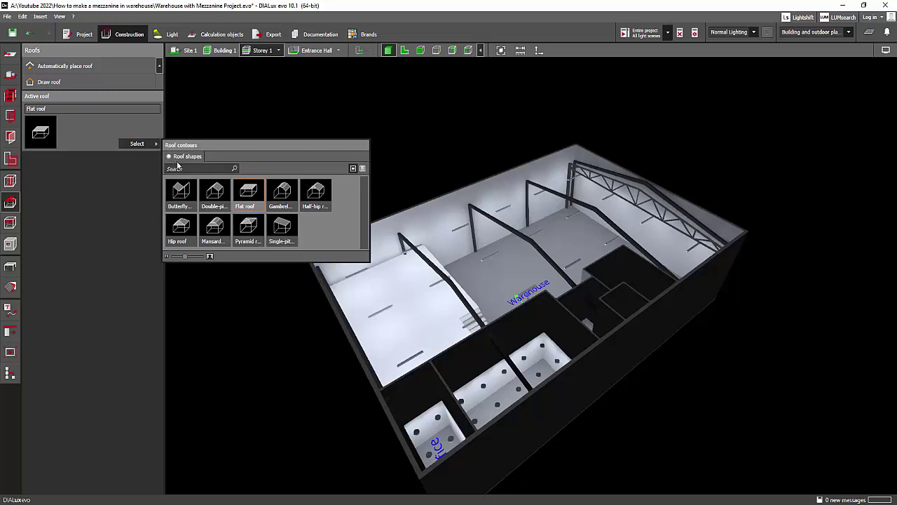
click(216, 195)
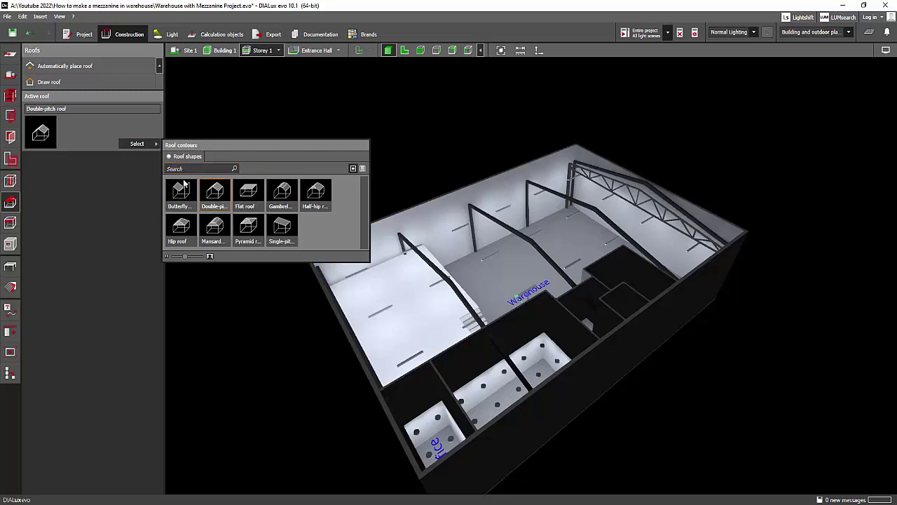
click(405, 51)
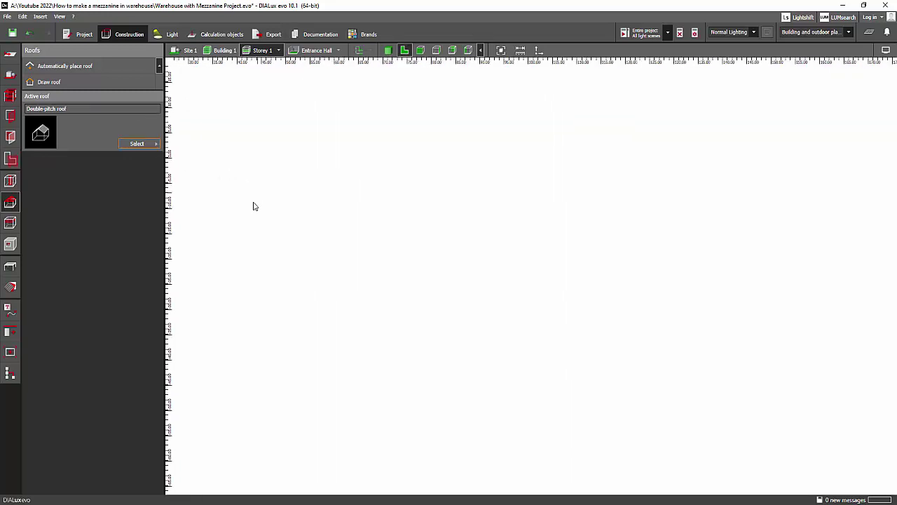
scroll(254, 202, down, 3)
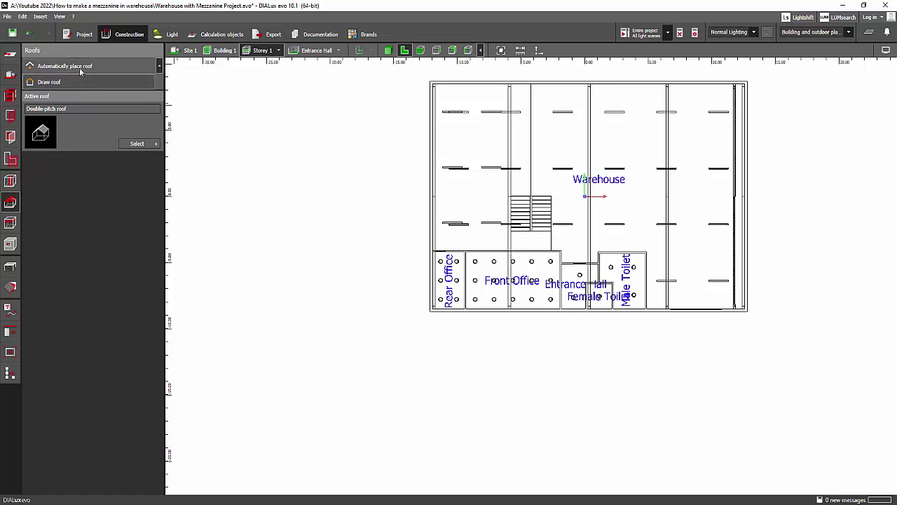
click(78, 67)
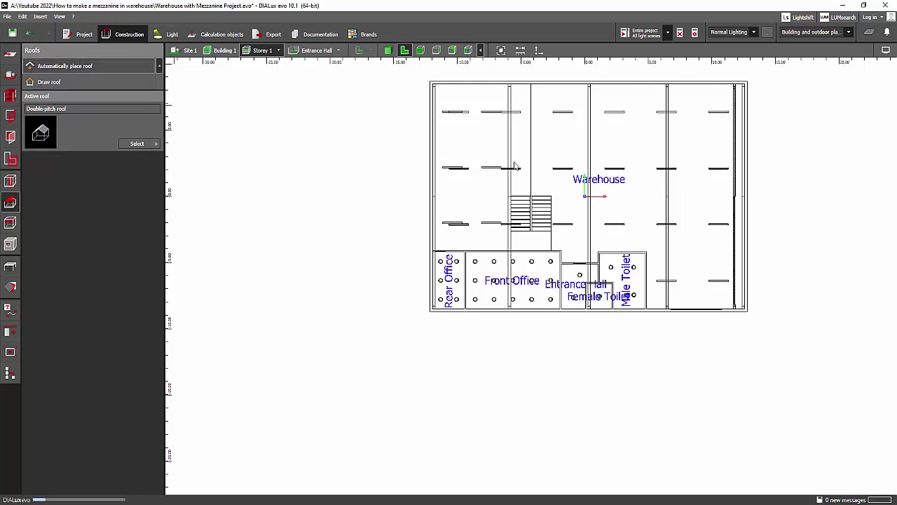
click(387, 51)
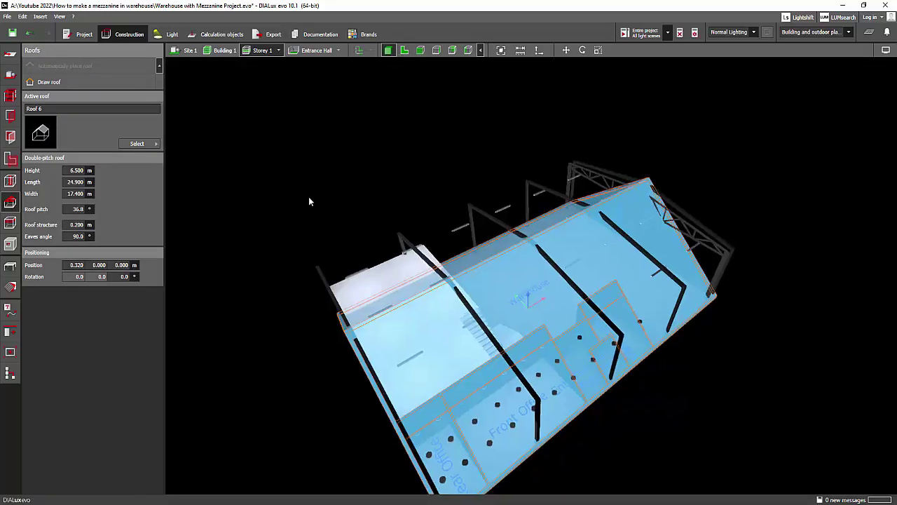
- Scale the new roof in the side view, raising its base to the 4.950 m wall top for a height of about 1.73 m
drag(308, 200, 388, 84)
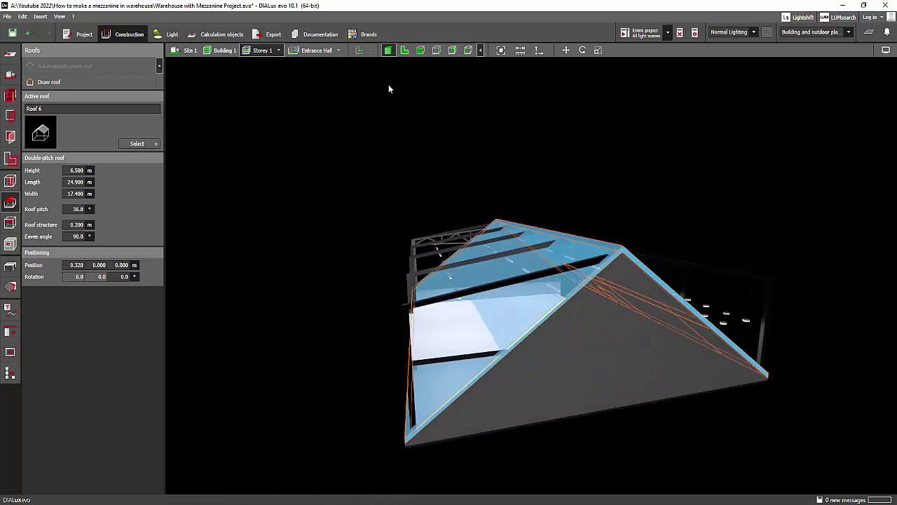
click(436, 51)
scroll(531, 242, up, 5)
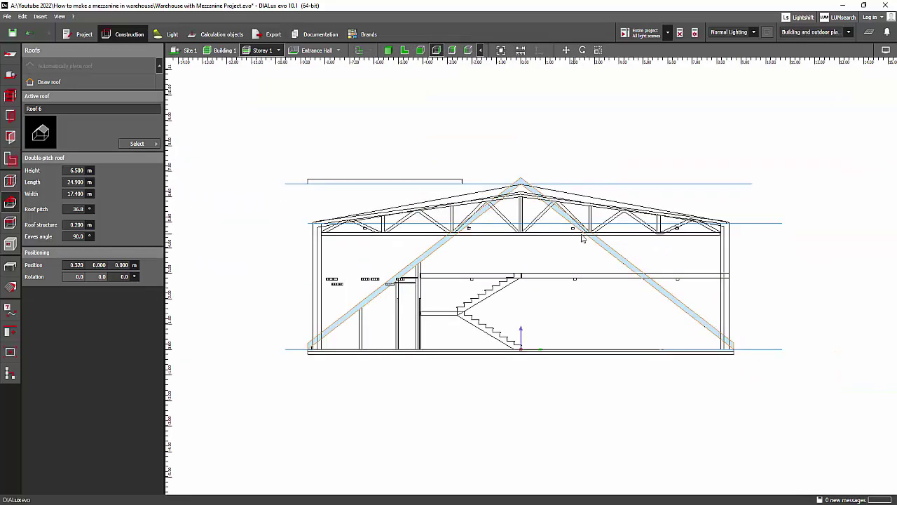
right_click(615, 260)
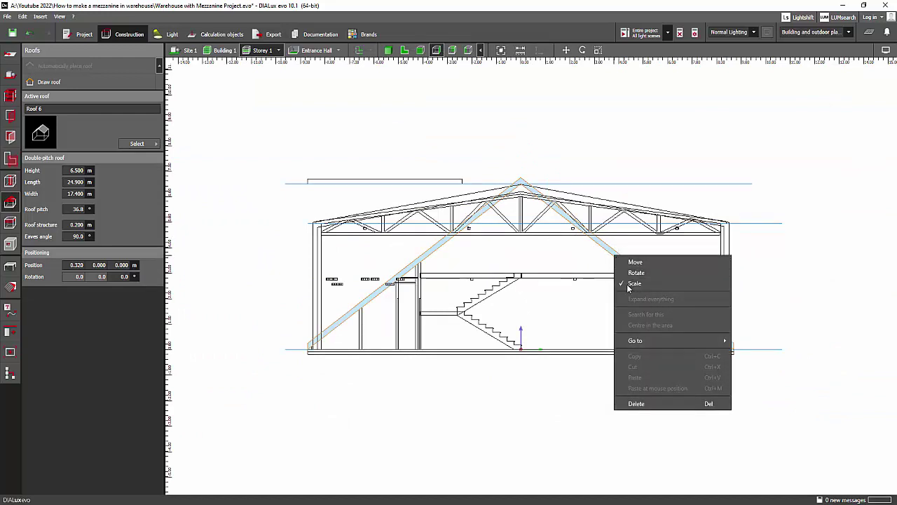
click(634, 283)
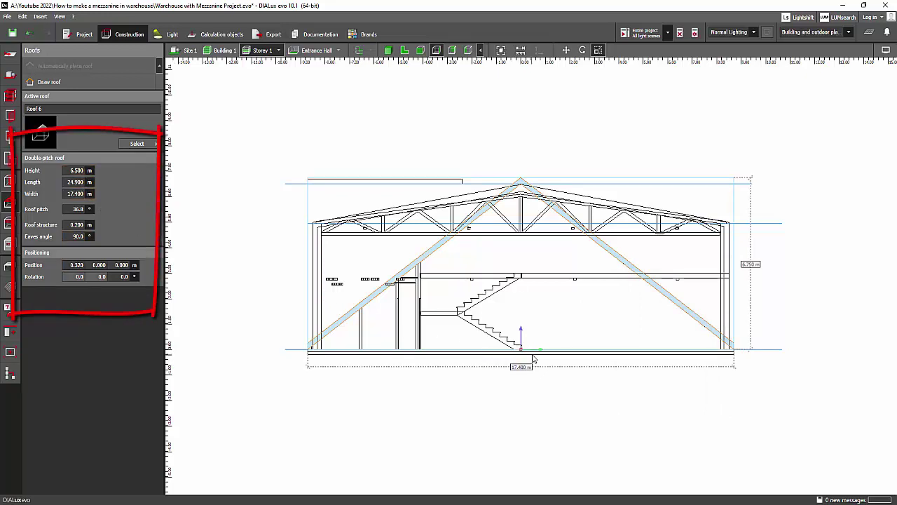
drag(522, 357, 521, 233)
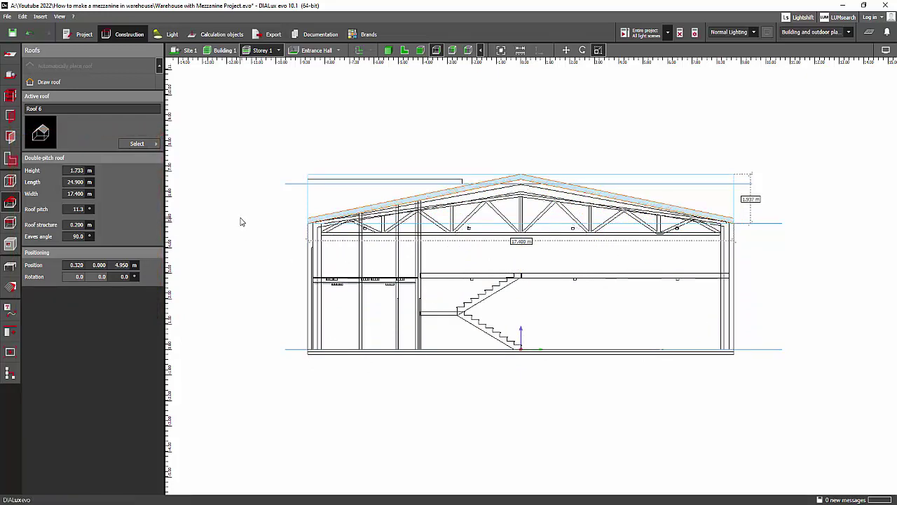
scroll(251, 216, up, 2)
- Check the double-pitch roof in 3D from outside and from inside the warehouse, down to the truss at the end wall
click(389, 50)
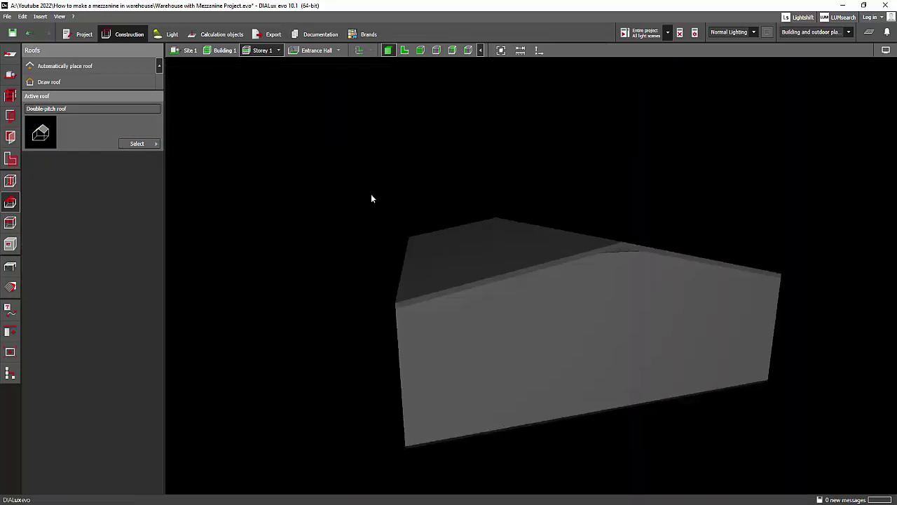
right_drag(371, 194, 563, 306)
scroll(460, 304, up, 5)
click(512, 233)
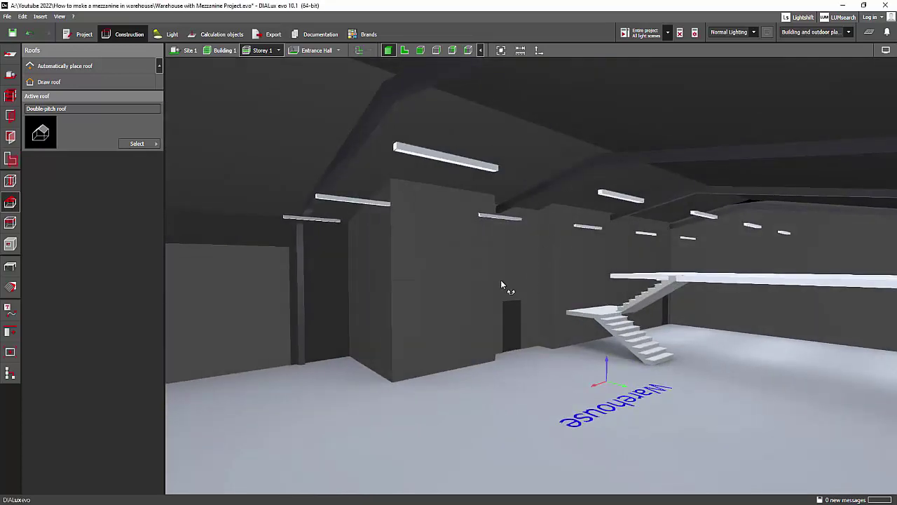
right_drag(500, 280, 476, 235)
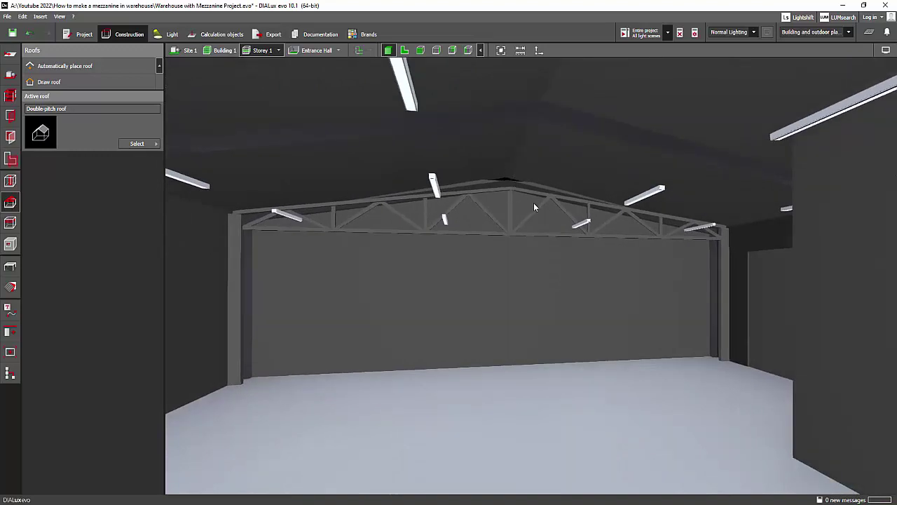
right_drag(533, 202, 408, 163)
- Lower the double-pitch roof onto the frames in the side view, trying heights of 1.6 m and 1.2 m and settling on 1.18 m
click(404, 50)
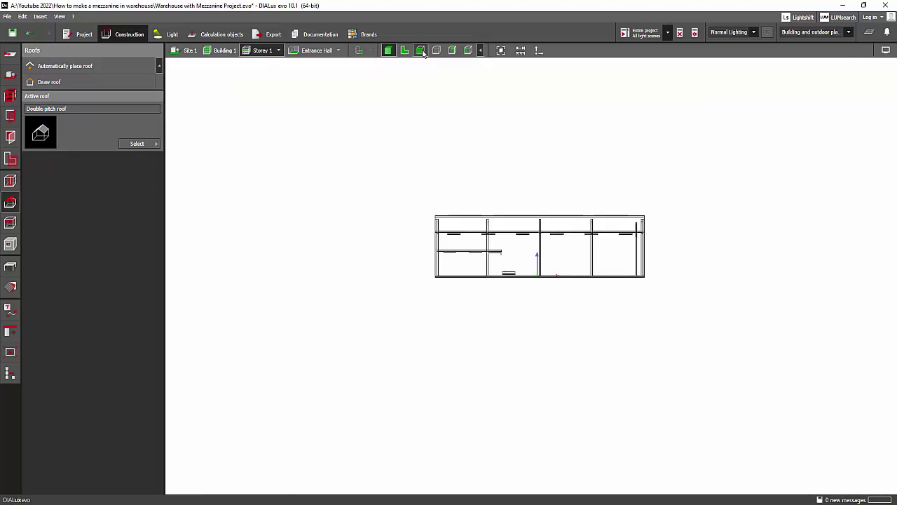
click(420, 49)
click(435, 50)
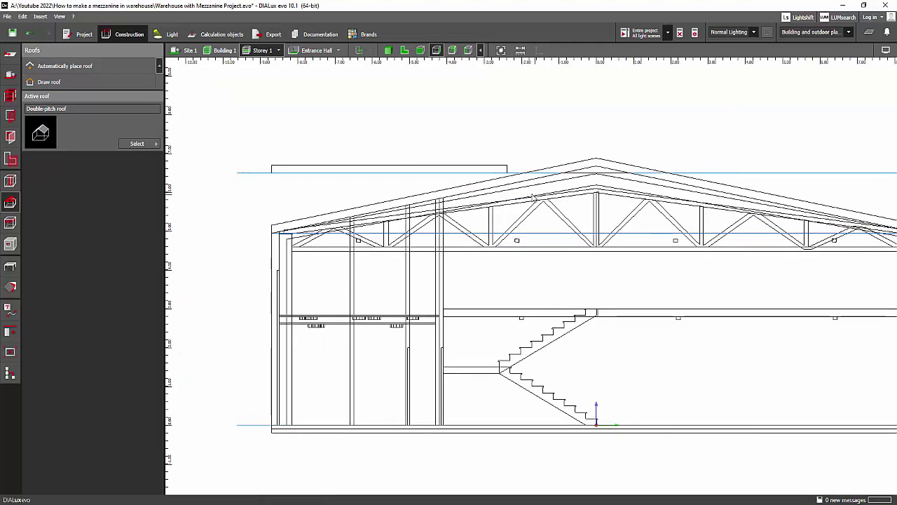
click(538, 184)
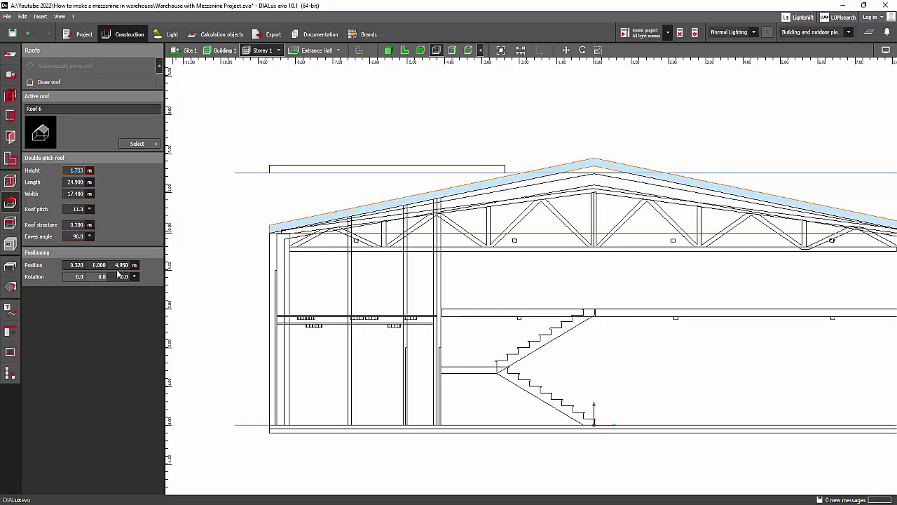
click(520, 51)
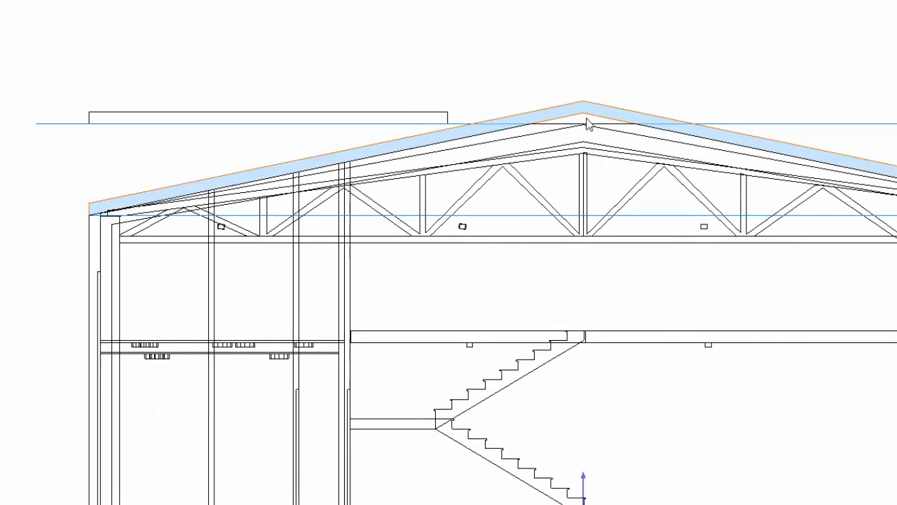
click(587, 124)
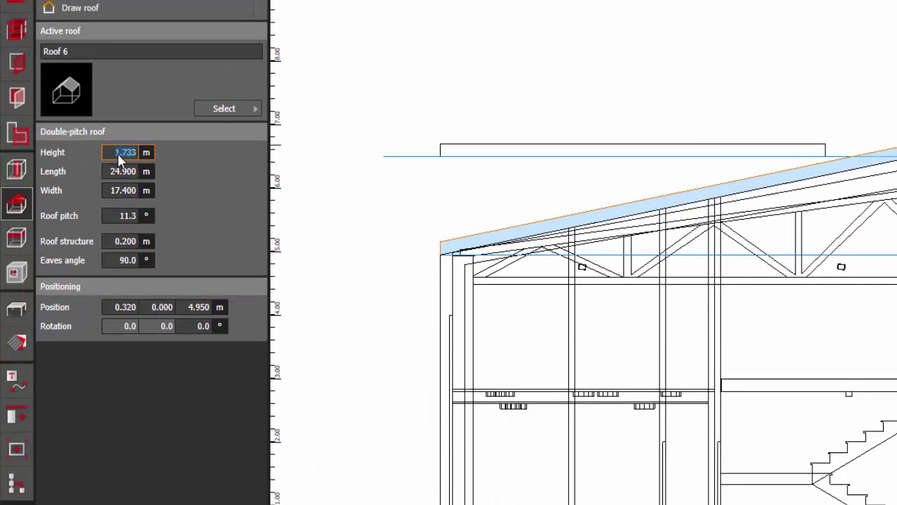
text(1.6)
key(Return)
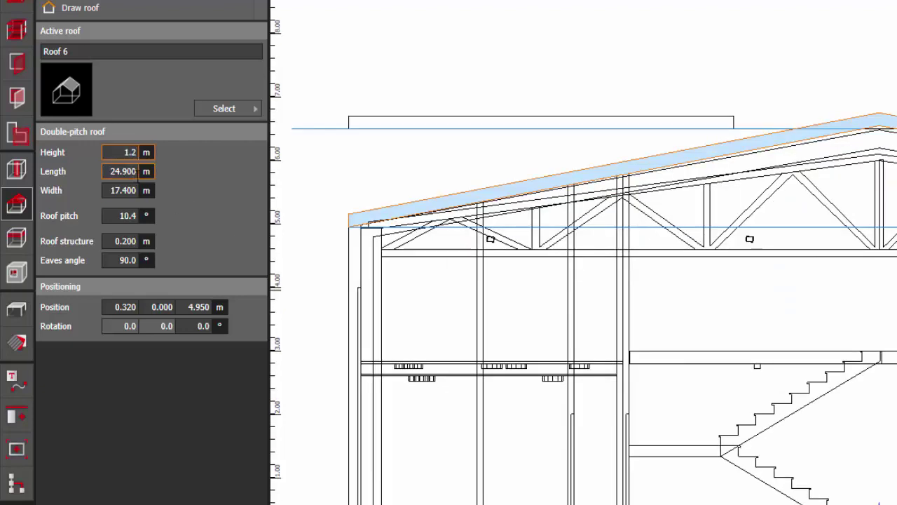
text(1.2)
key(Return)
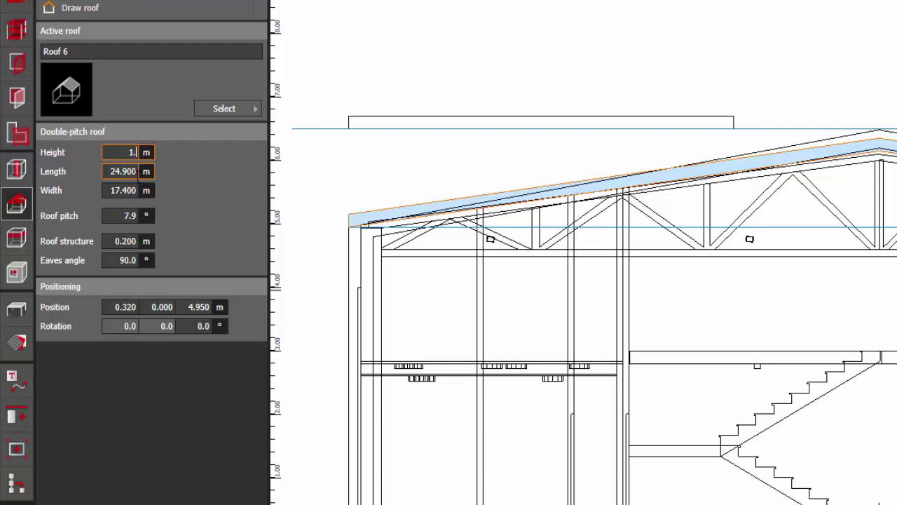
text(1.18)
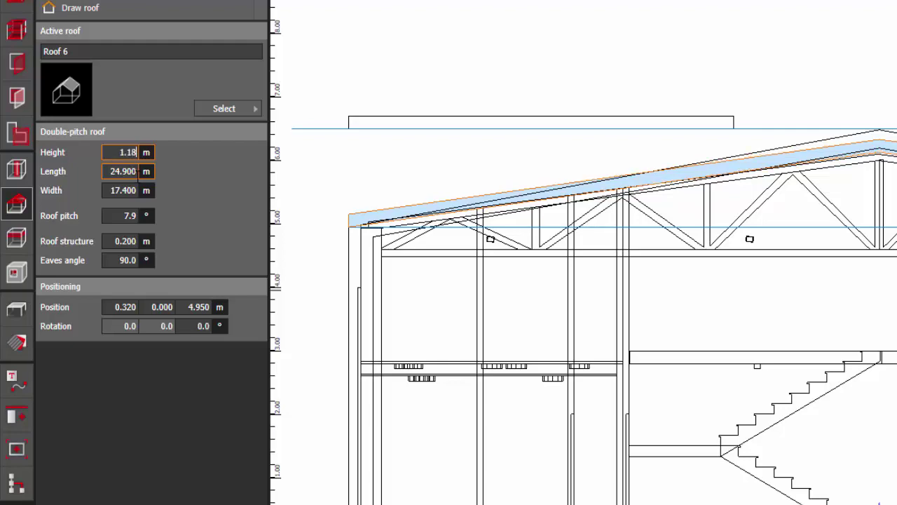
key(Return)
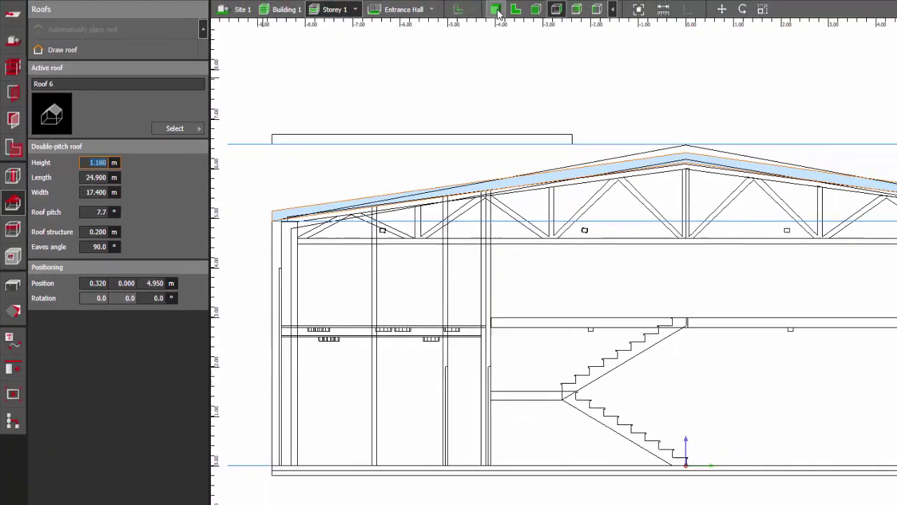
- Delete the two old solid portal frames nearest the truss from inside the warehouse in 3D, keeping the truss itself
click(387, 50)
drag(484, 427, 503, 299)
click(10, 265)
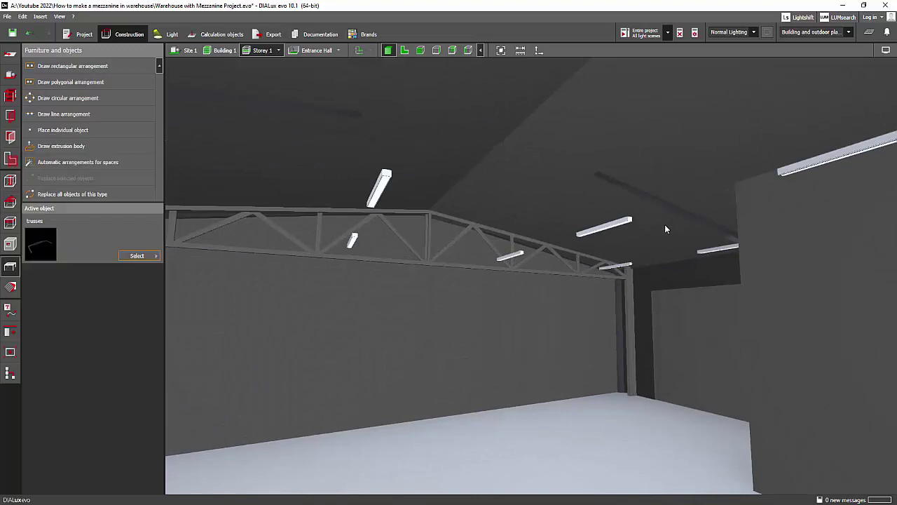
click(670, 209)
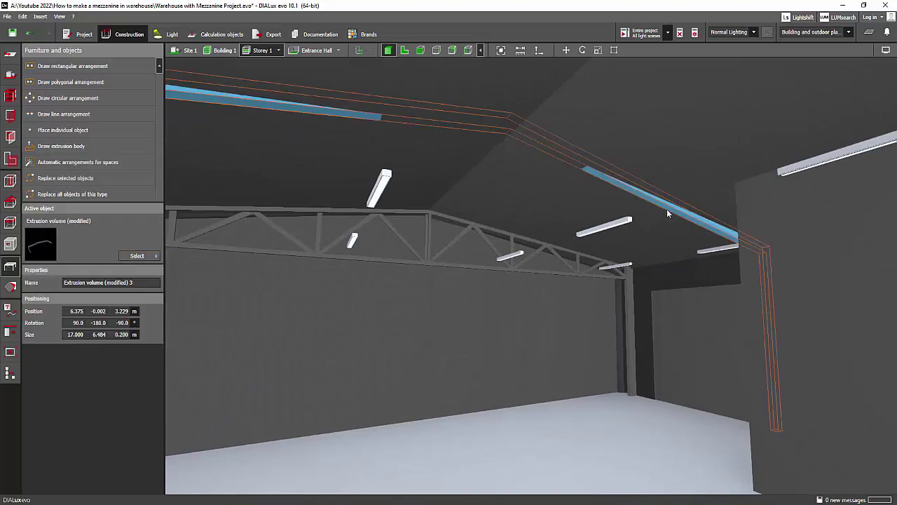
click(618, 313)
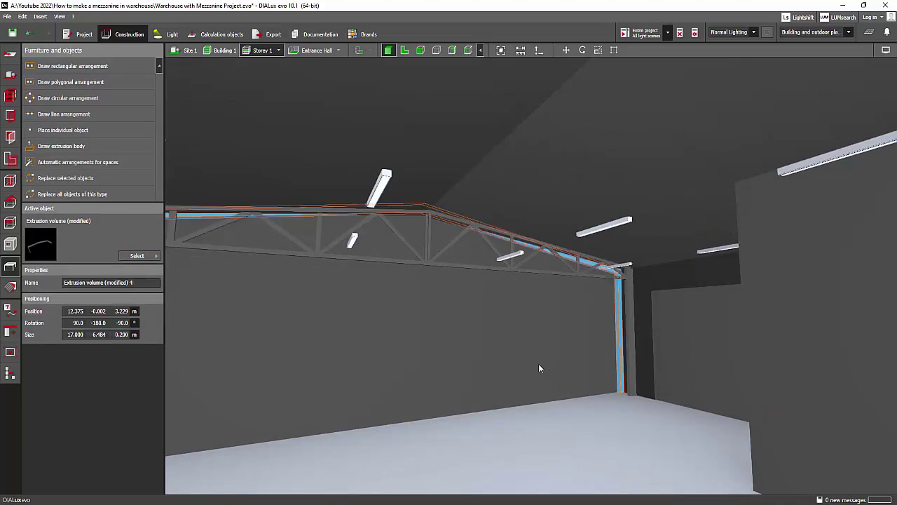
drag(443, 187, 458, 174)
drag(480, 200, 457, 65)
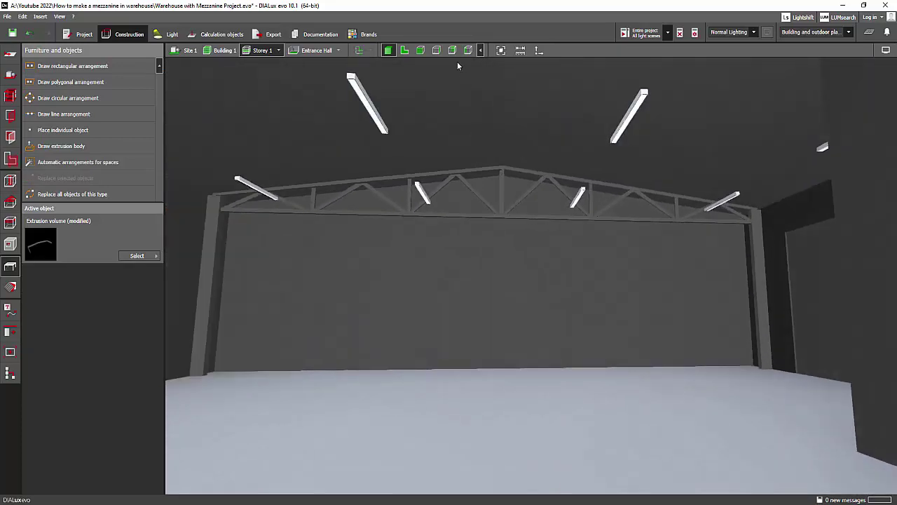
- Move the truss along the X axis in the floor plan to 12.563 m, against the warehouse end wall
click(405, 50)
scroll(582, 210, up, 3)
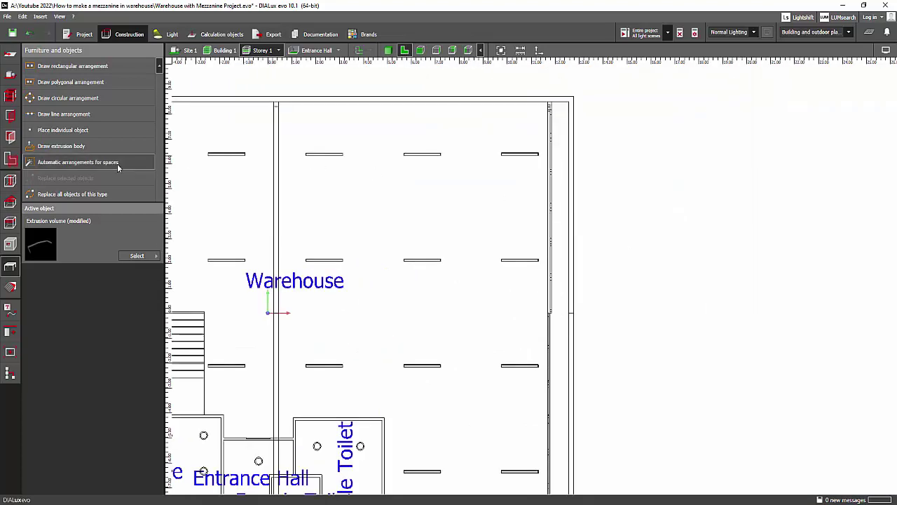
right_click(550, 277)
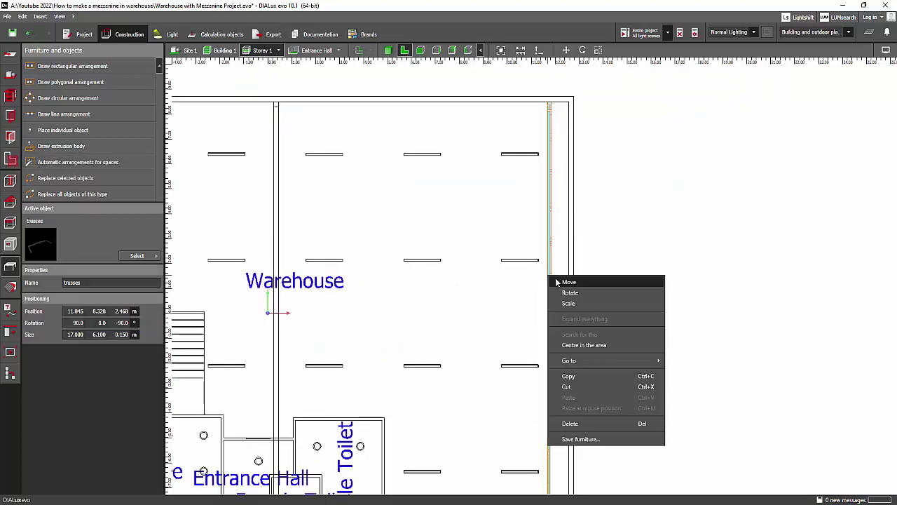
click(566, 283)
drag(597, 106, 614, 103)
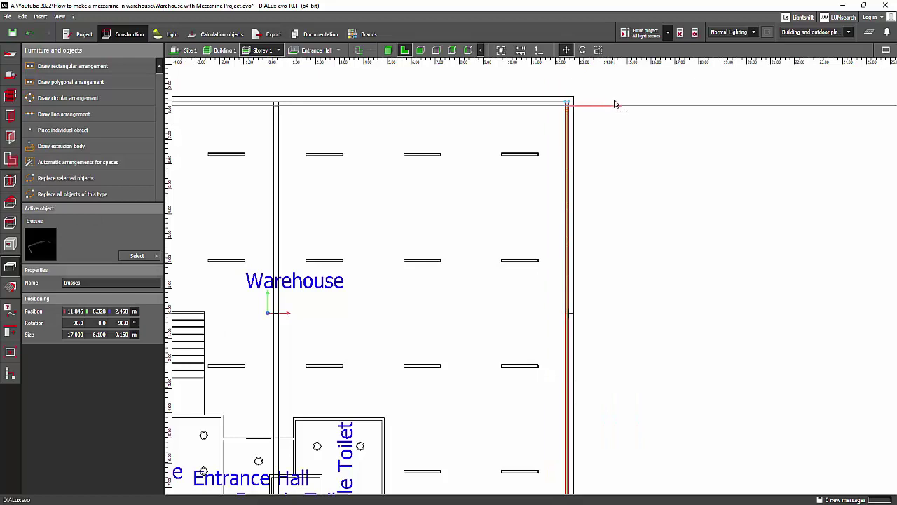
scroll(636, 163, down, 5)
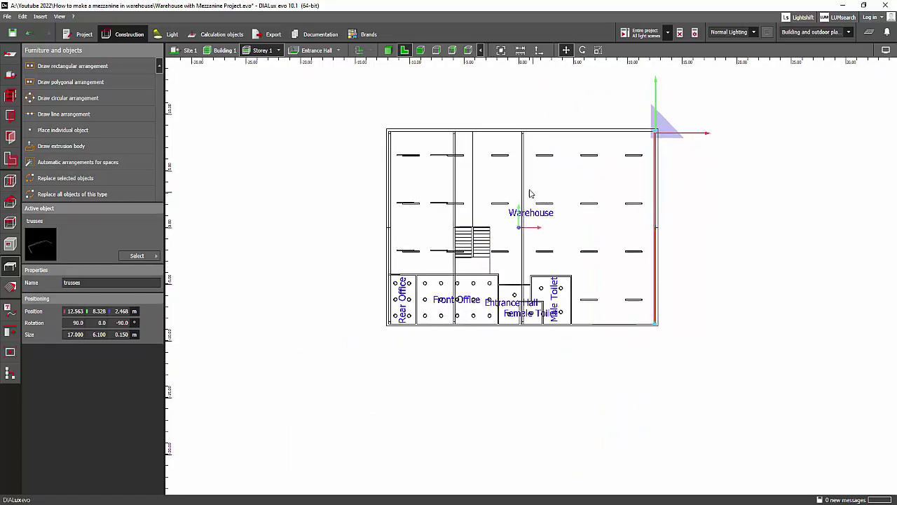
- Delete the remaining old portal frames in the plan: the middle one, the one at the stairs and the one at the rear wall
click(521, 186)
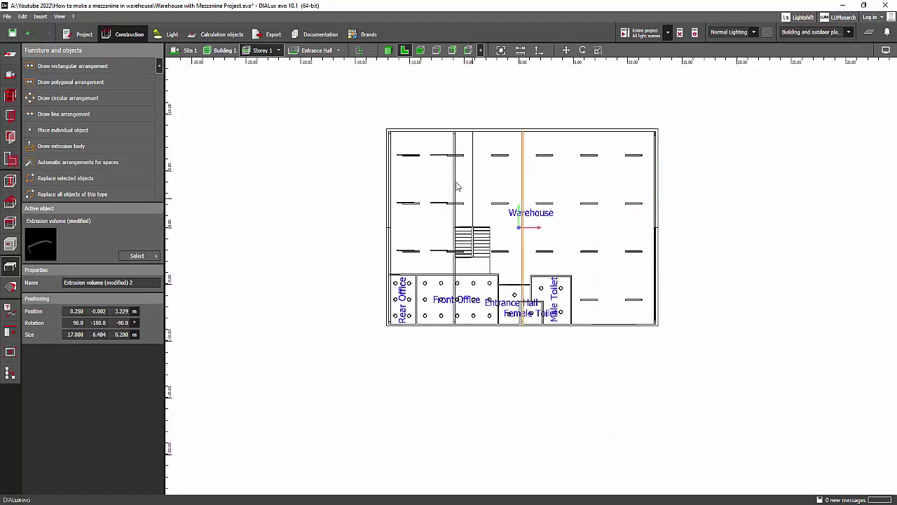
click(455, 185)
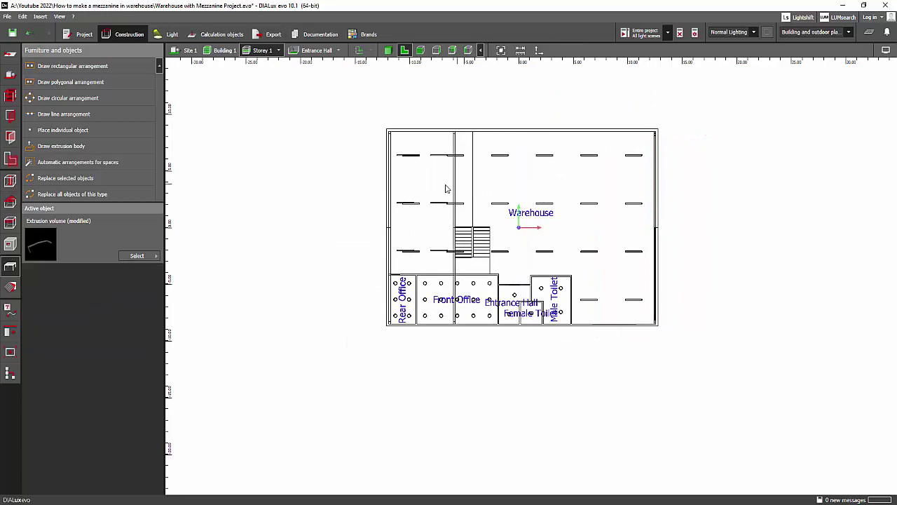
click(390, 181)
click(390, 182)
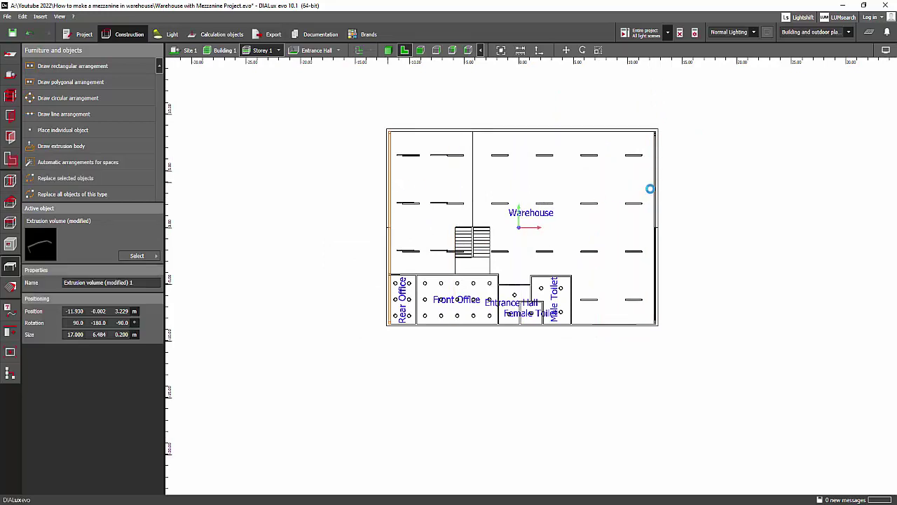
- Place a copy of the end-wall truss farther inside the warehouse at 6.770 m along the X axis
click(656, 197)
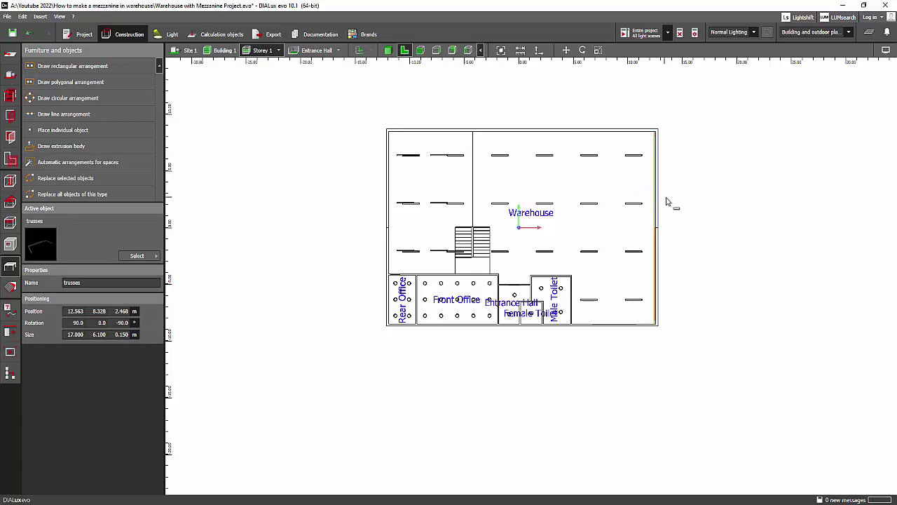
click(670, 203)
click(669, 209)
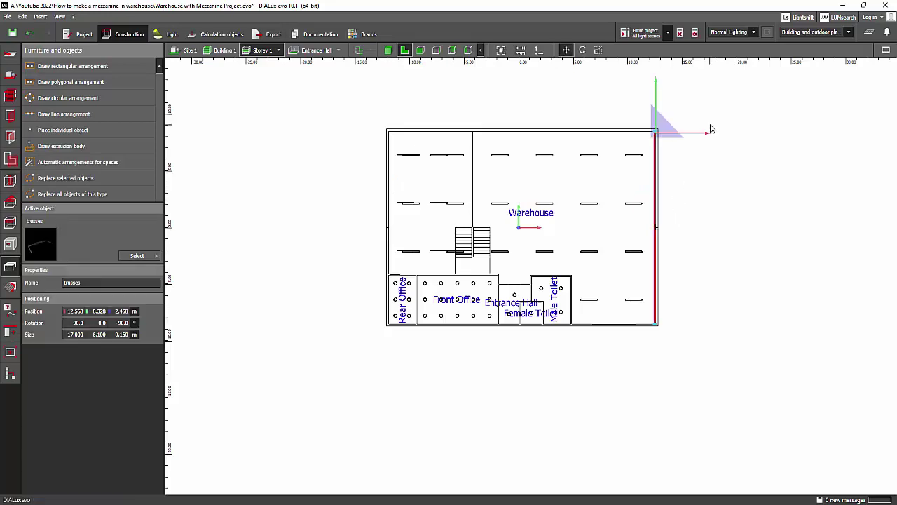
drag(710, 126, 640, 130)
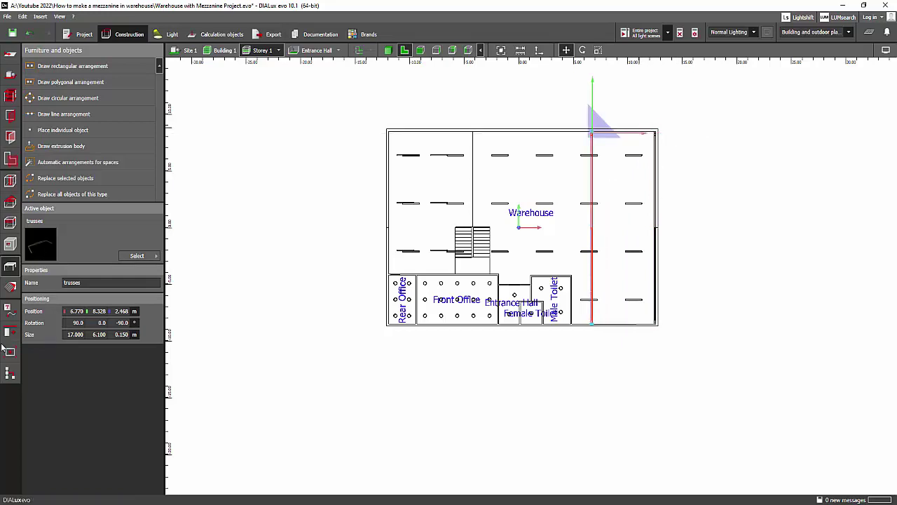
- Copy the truss along a 12.450 m line on the long wall, ending at the Rear Office end wall, with a quantity of 3
click(7, 314)
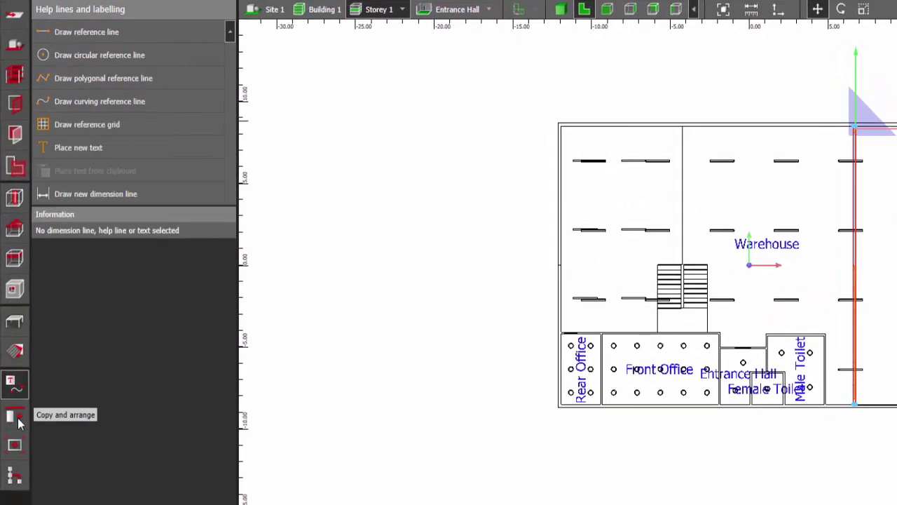
click(17, 418)
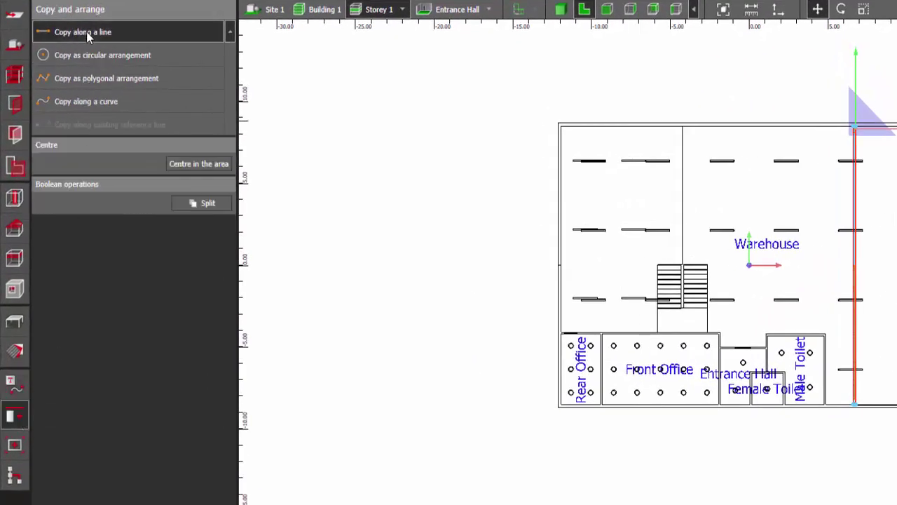
click(87, 31)
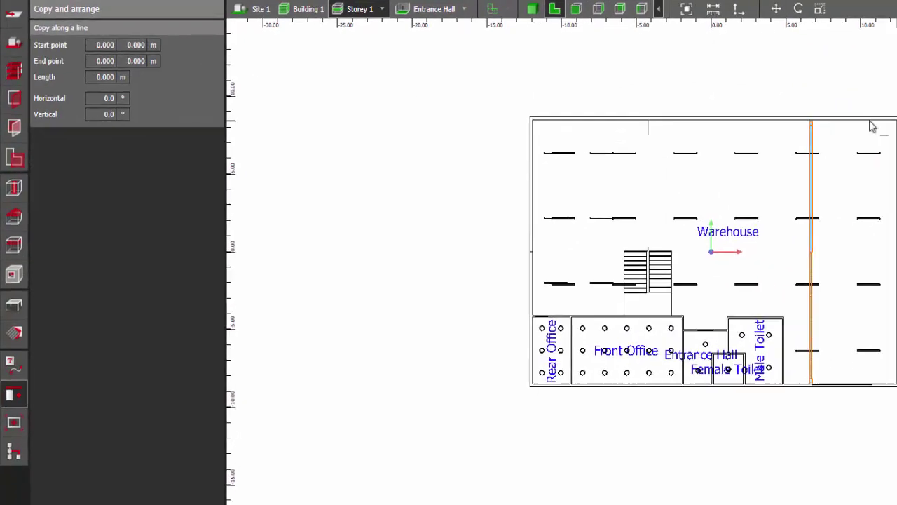
click(669, 117)
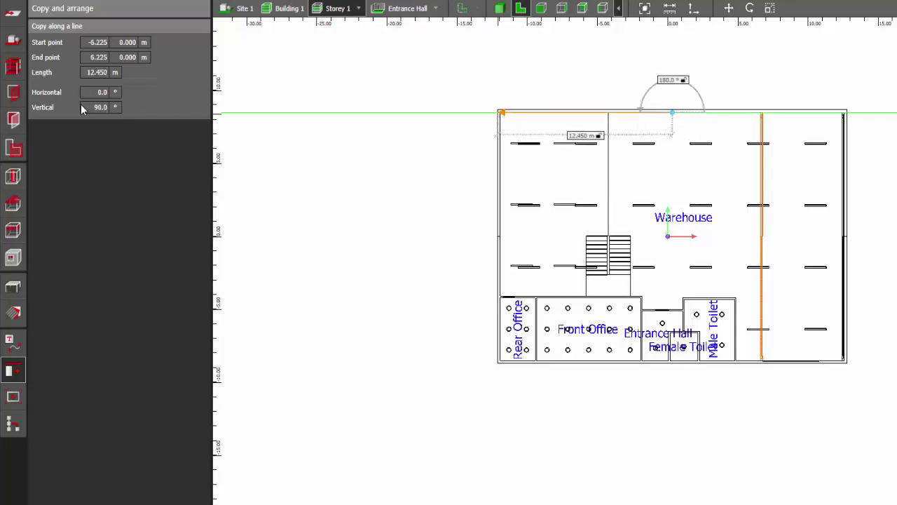
key(Return)
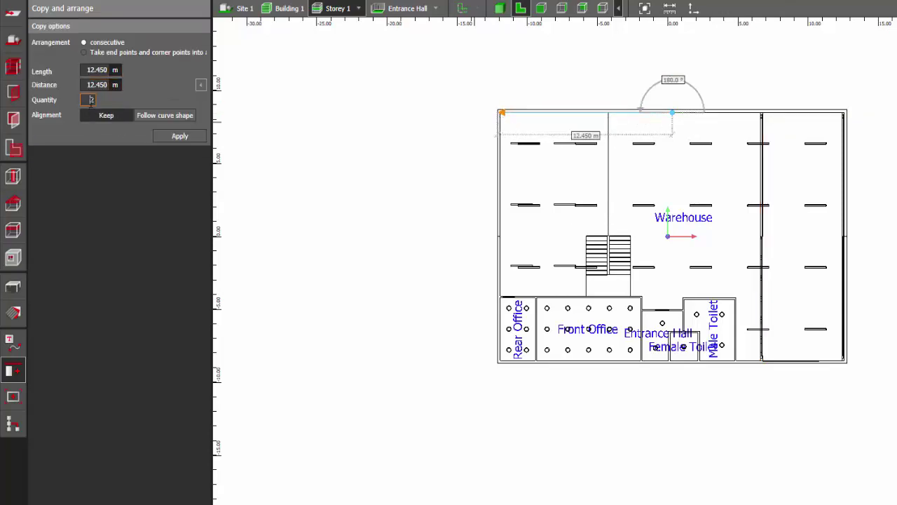
text(3)
click(180, 136)
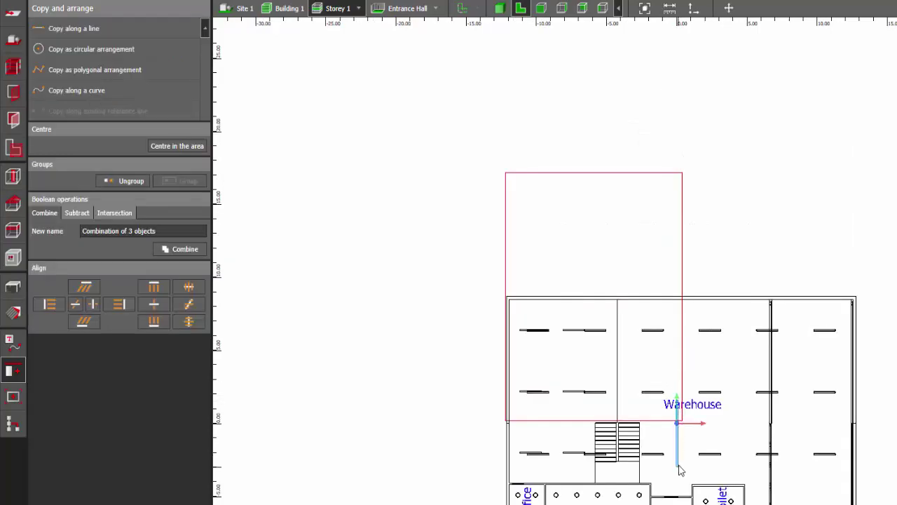
- Move the three copied trusses together in the site plan so they fit between the warehouse's long walls
click(242, 8)
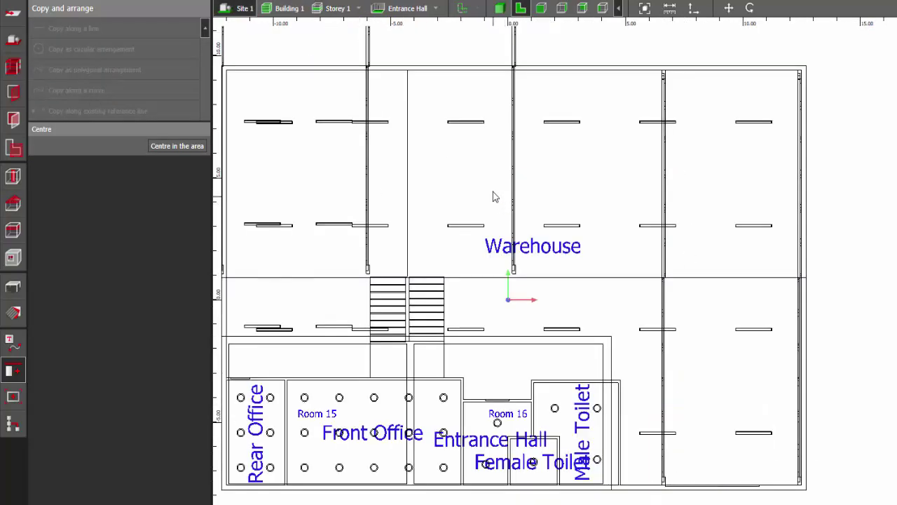
click(615, 104)
right_click(617, 105)
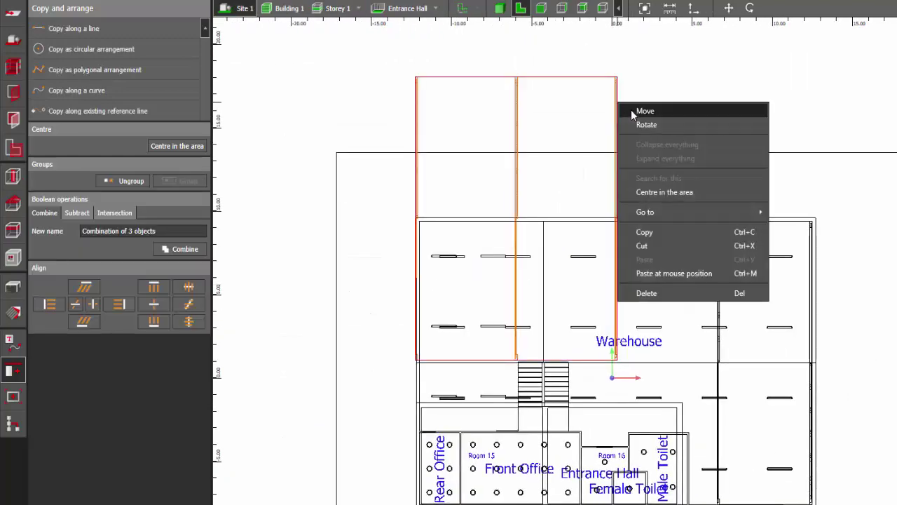
click(635, 112)
click(418, 75)
click(418, 221)
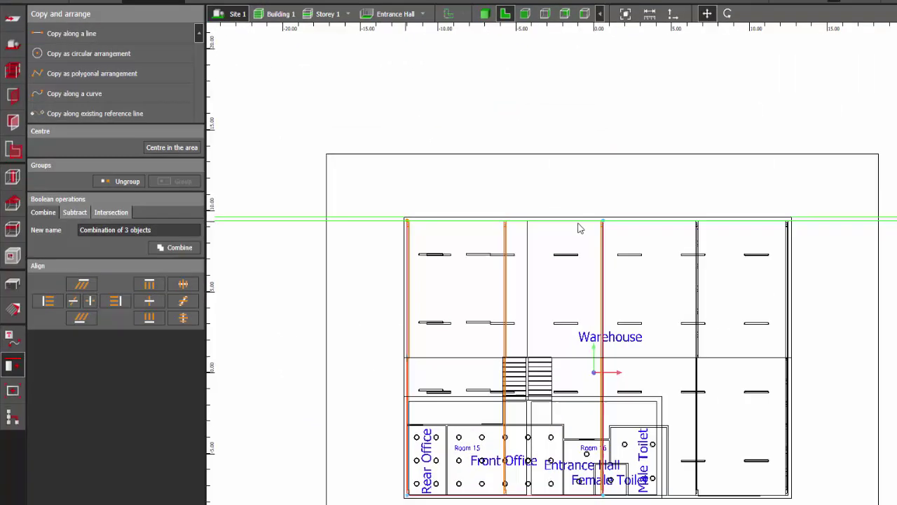
click(563, 110)
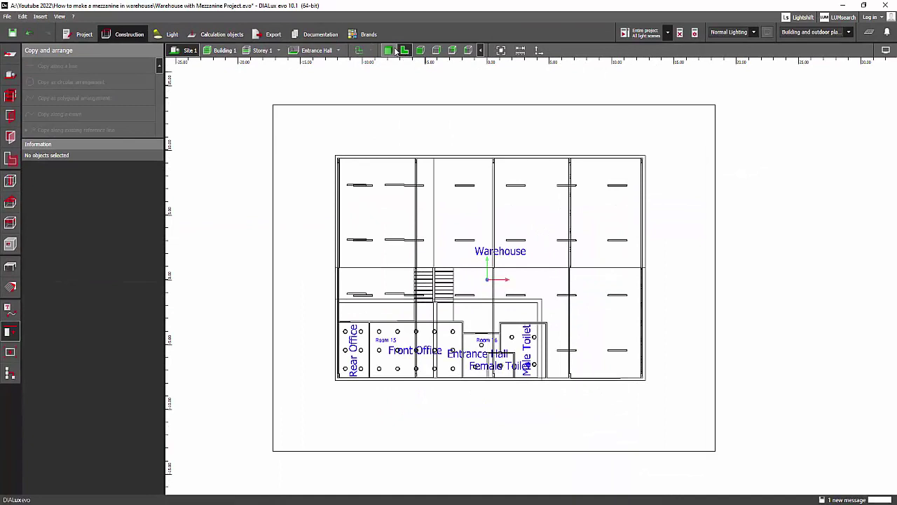
- Examine the building in 3D from outside and inspect the row of trusses inside the warehouse
click(485, 14)
drag(395, 260, 465, 165)
scroll(454, 236, up, 2)
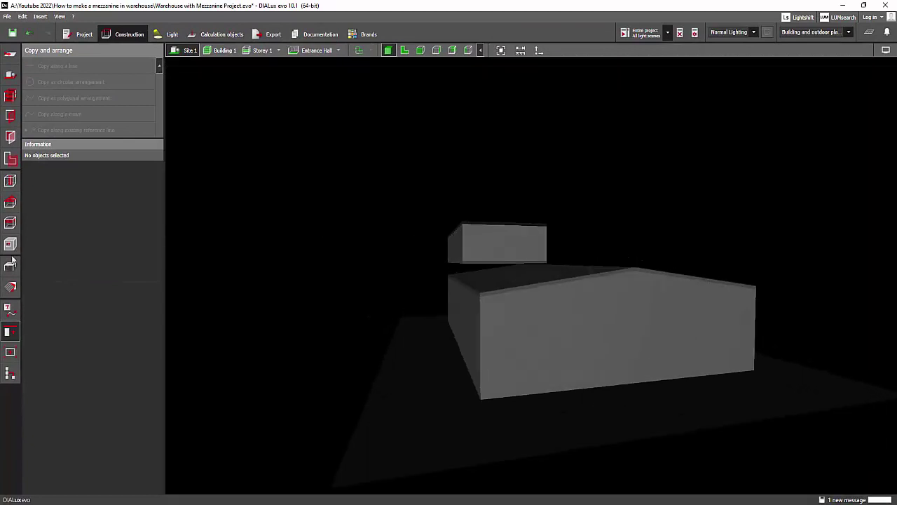
drag(249, 131, 449, 280)
scroll(509, 357, up, 6)
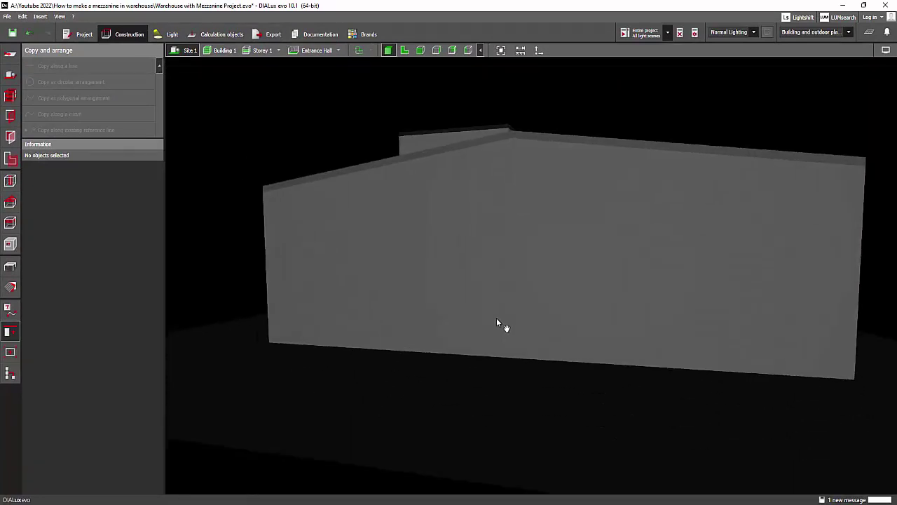
right_drag(585, 314, 539, 274)
scroll(431, 262, up, 3)
scroll(488, 248, up, 2)
middle_drag(539, 273, 469, 266)
drag(430, 299, 659, 80)
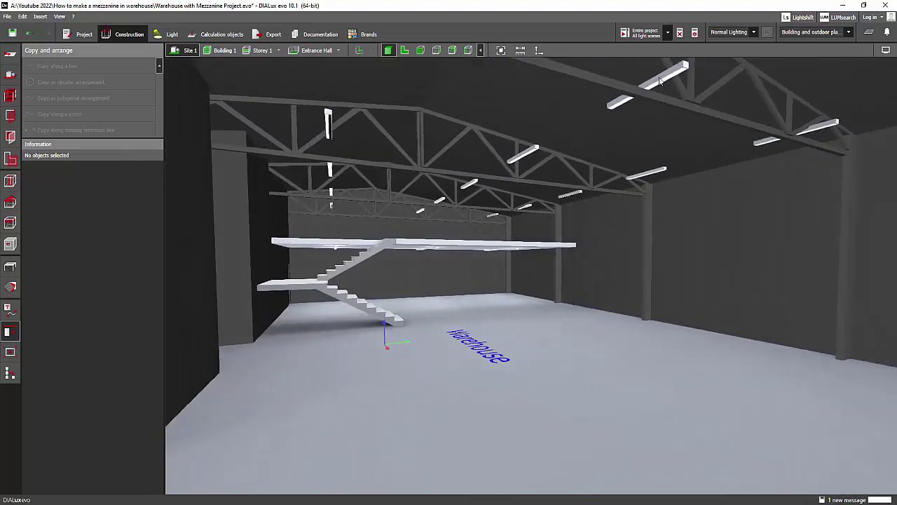
- Discard the calculation results for the entire project and view the trusses, columns and luminaires inside the warehouse
click(678, 32)
right_drag(539, 347, 488, 278)
middle_drag(487, 277, 558, 336)
right_drag(558, 335, 463, 319)
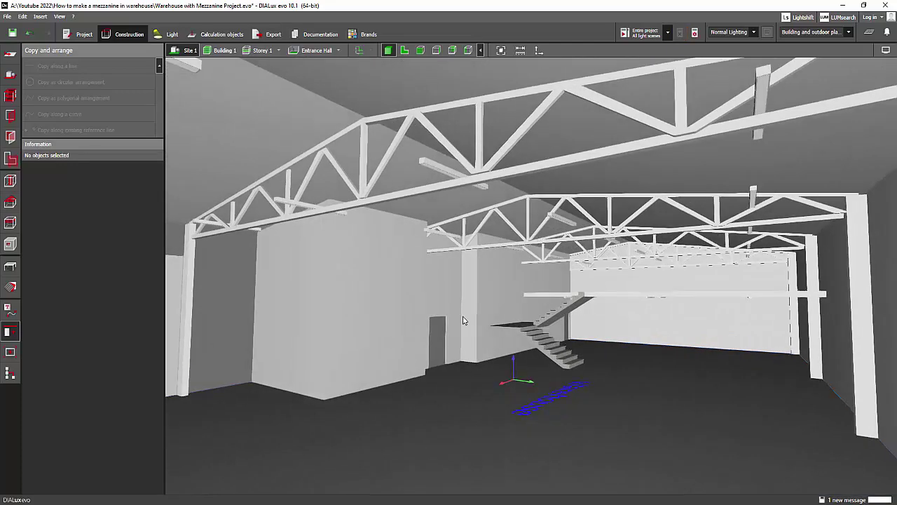
middle_drag(463, 320, 541, 317)
right_drag(541, 317, 495, 244)
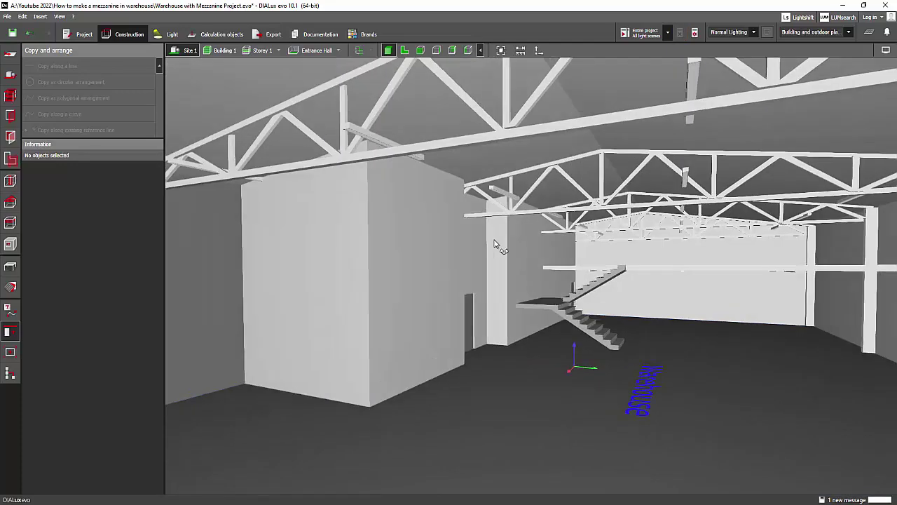
drag(494, 244, 651, 152)
- Set the mounting height of the warehouse's 20-luminaire arrangement to 4.5 m and check the lowered luminaires in 3D
click(634, 106)
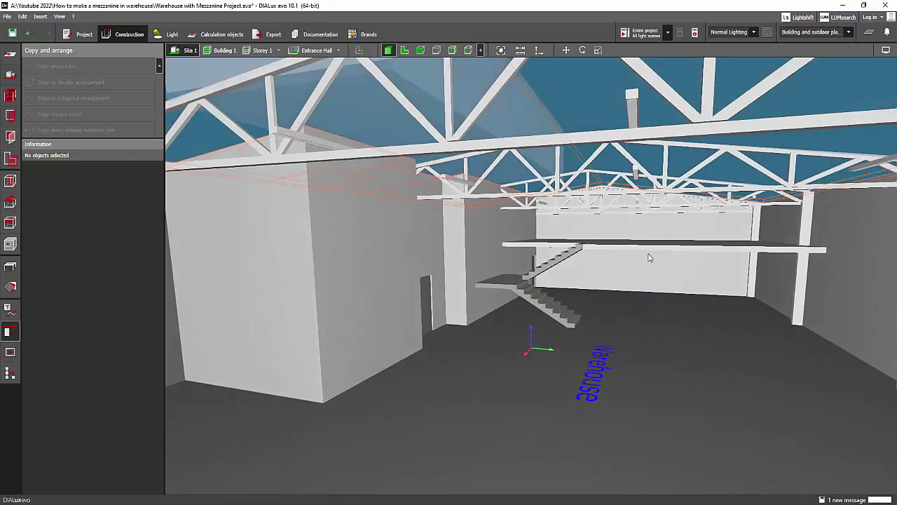
click(169, 33)
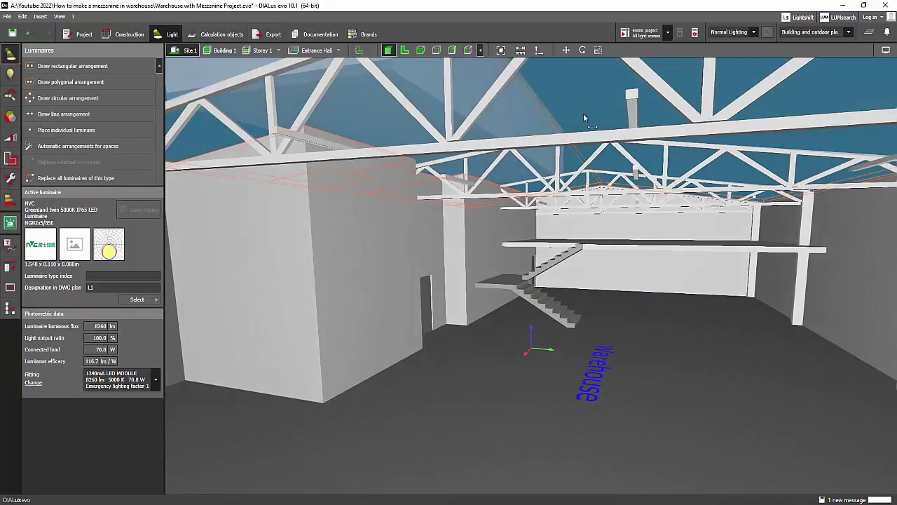
click(679, 204)
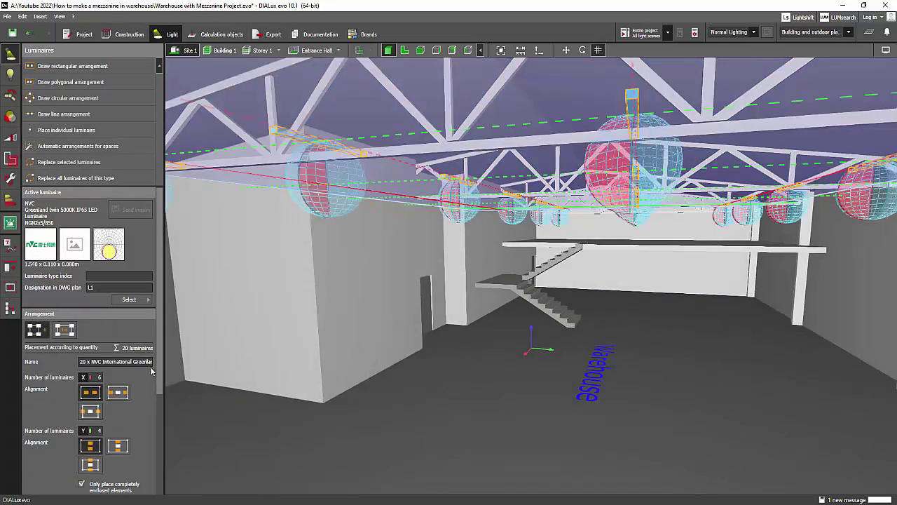
scroll(105, 392, down, 3)
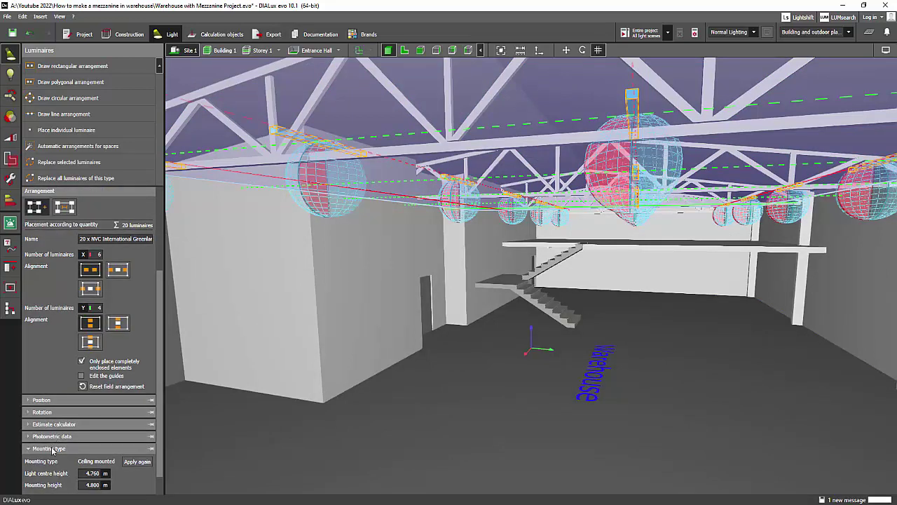
click(93, 485)
key(Return)
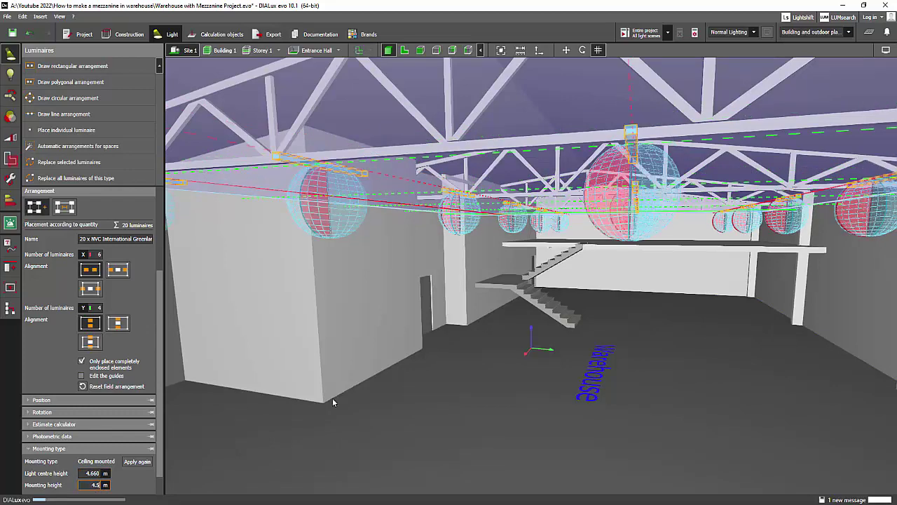
click(491, 394)
drag(492, 394, 452, 394)
drag(579, 328, 571, 310)
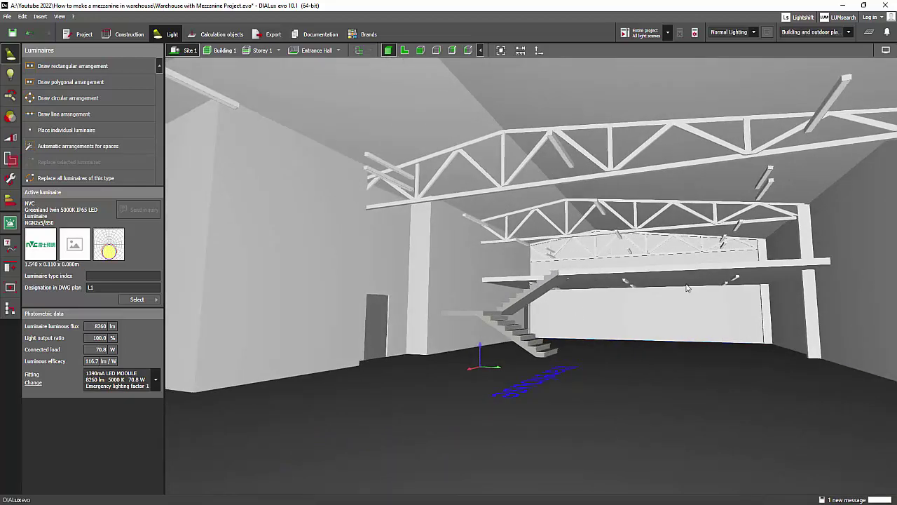
- Switch to Chrome and open the YouTube video about making a mezzanine inside the warehouse
click(423, 504)
right_click(423, 504)
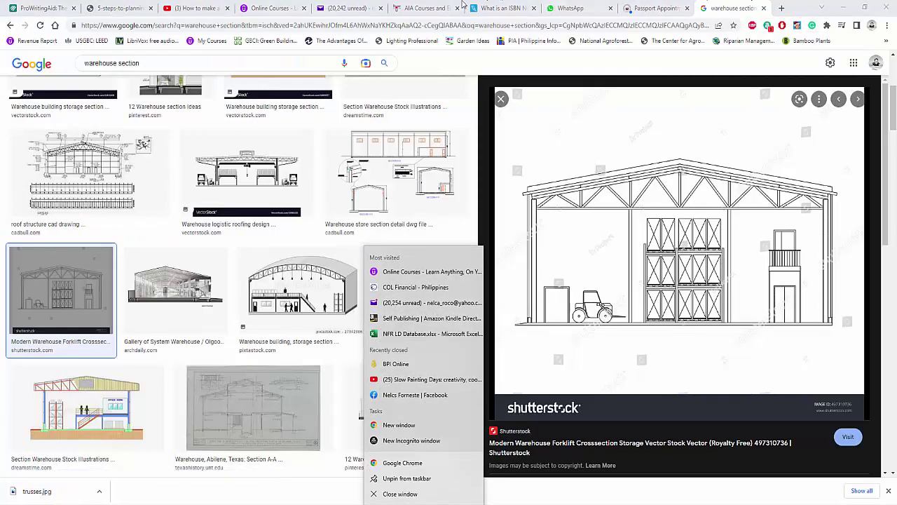
click(189, 8)
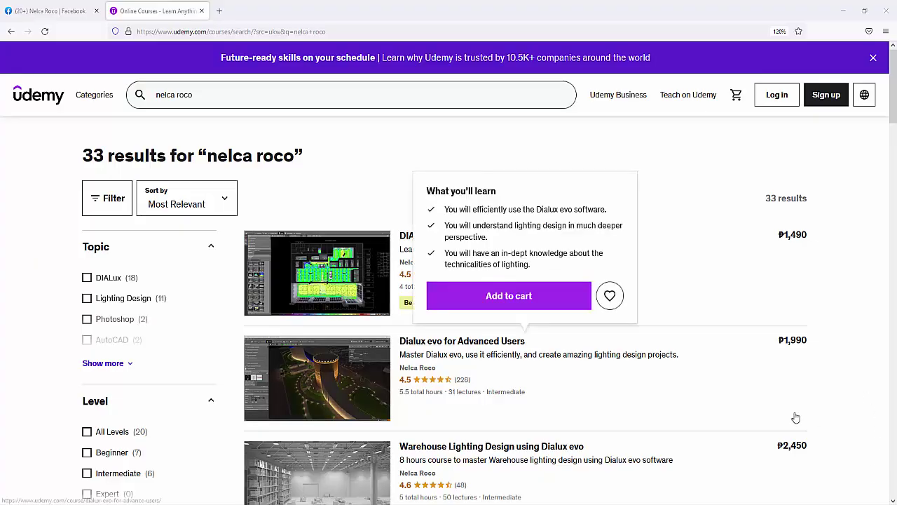
- Open the DIALux evo for Beginners course from the Udemy search results and read its requirements and description
scroll(834, 368, down, 2)
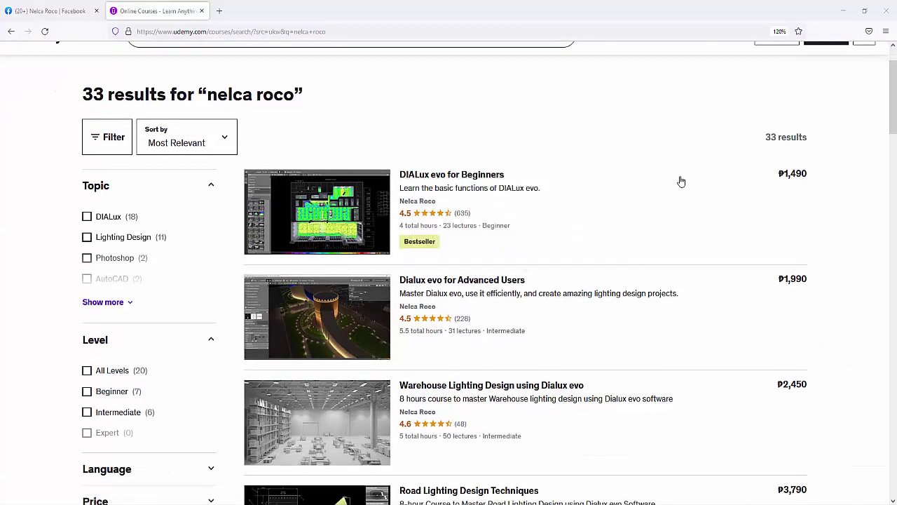
click(320, 222)
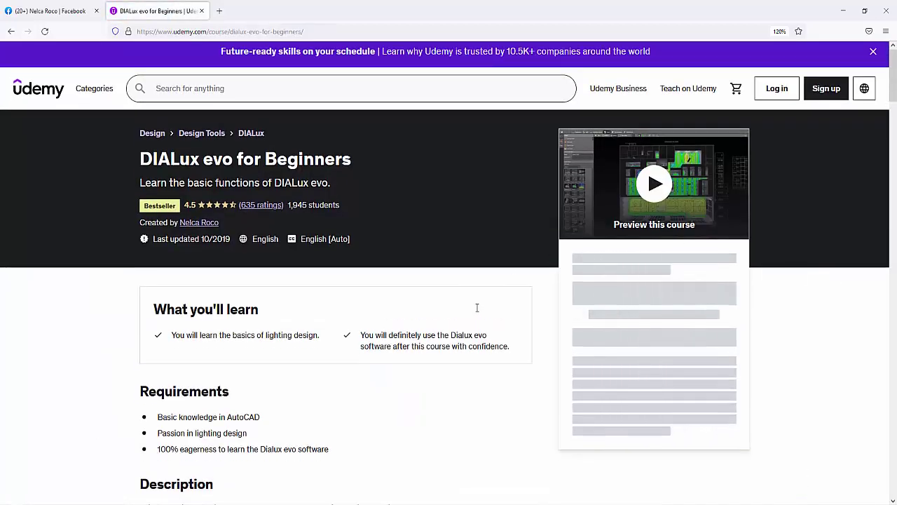
scroll(477, 308, down, 3)
scroll(418, 324, down, 5)
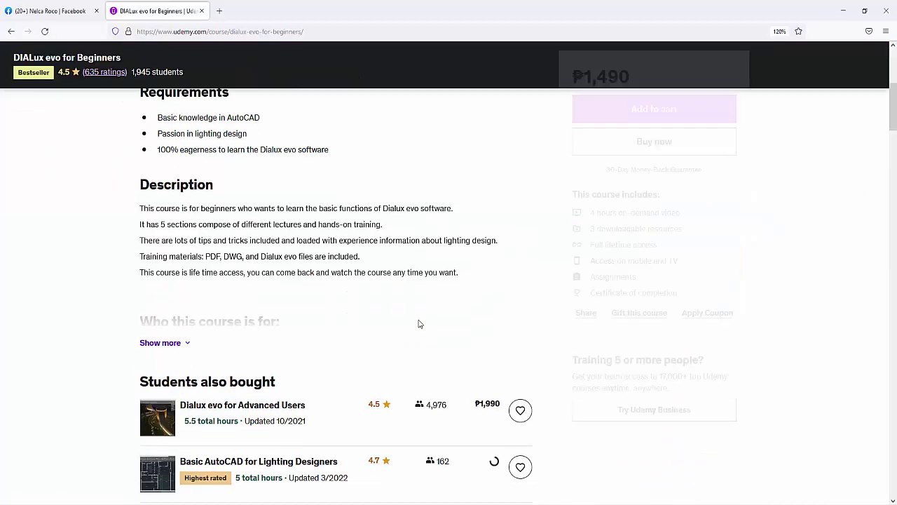
scroll(802, 318, up, 2)
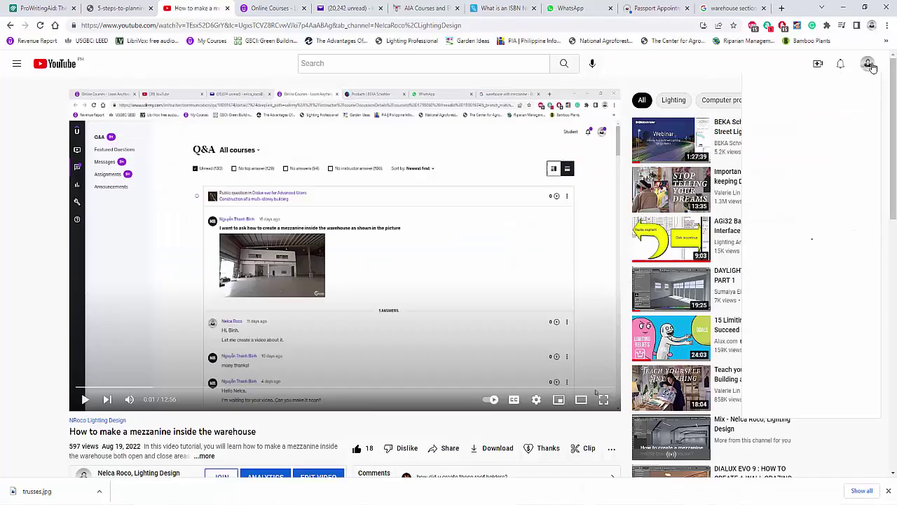
- Open the signed-in account's YouTube channel page and pause its teaser video
click(868, 63)
click(799, 127)
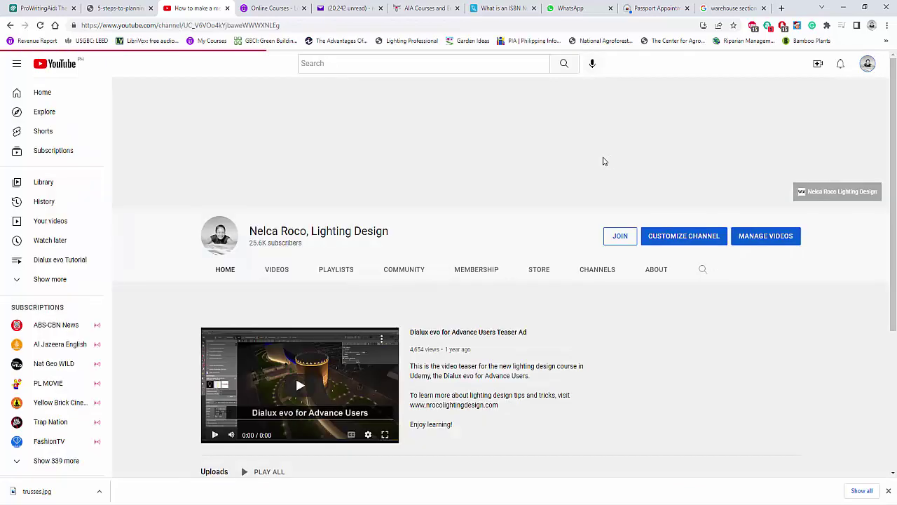
click(215, 435)
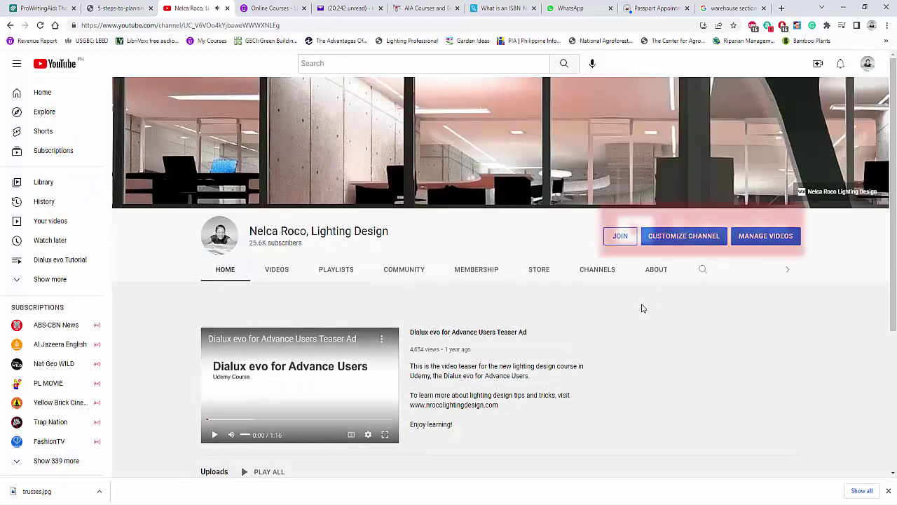